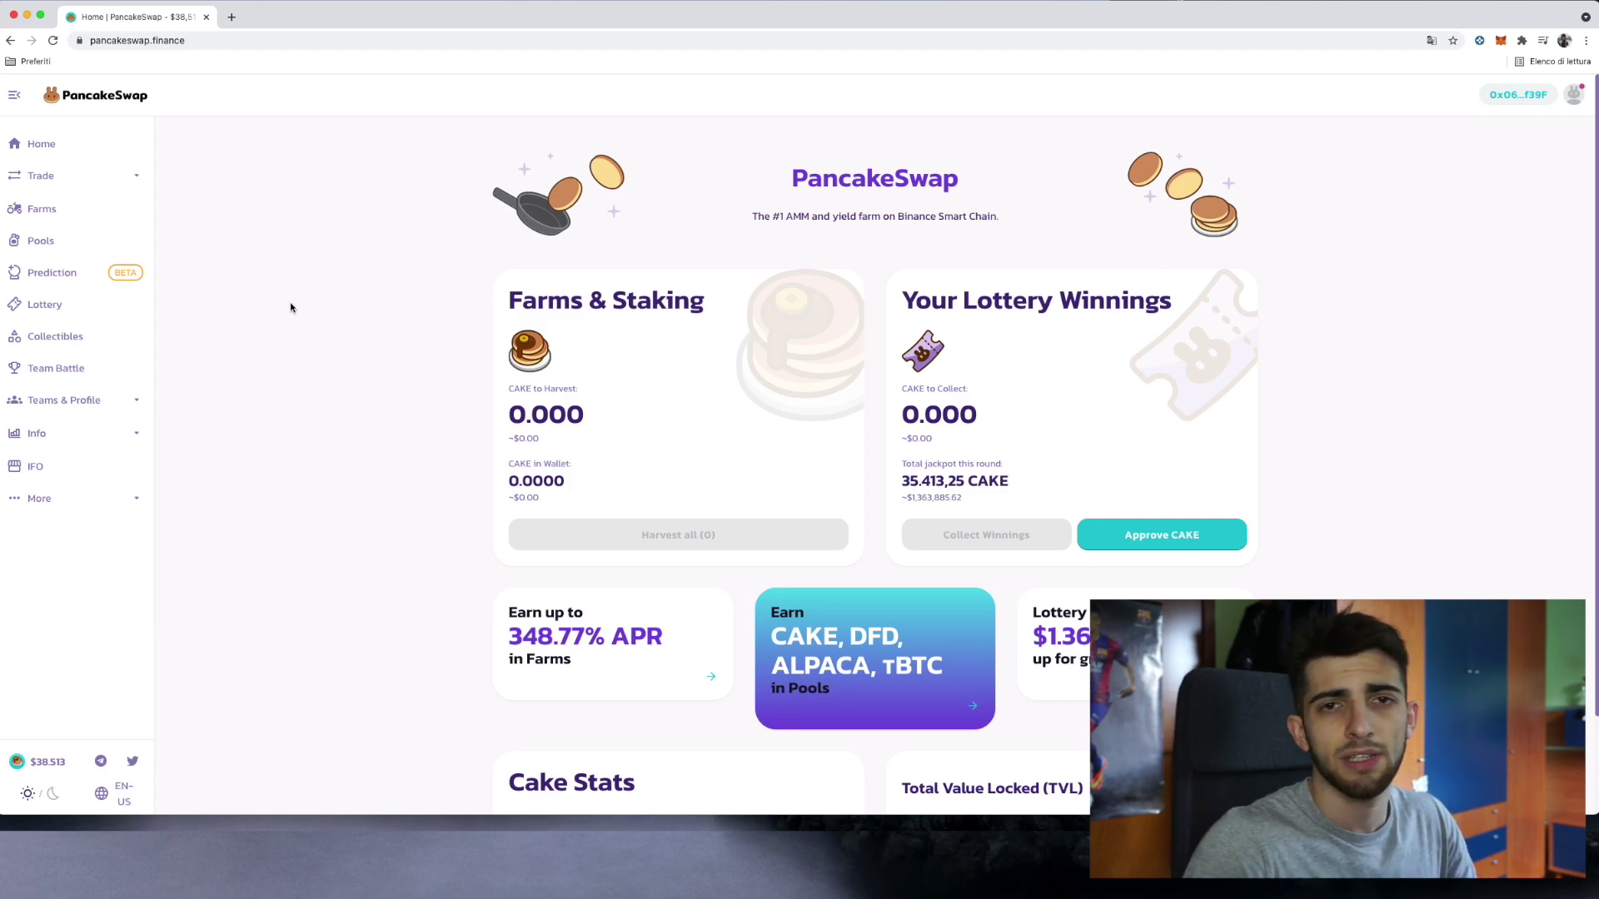
Step: Open the PancakeSwap token exchange, choose SAFEMOON as the token to swap from, and accept its trading notice
{"action": "left_click", "coordinate": [97, 173]}
{"action": "left_click", "coordinate": [57, 209]}
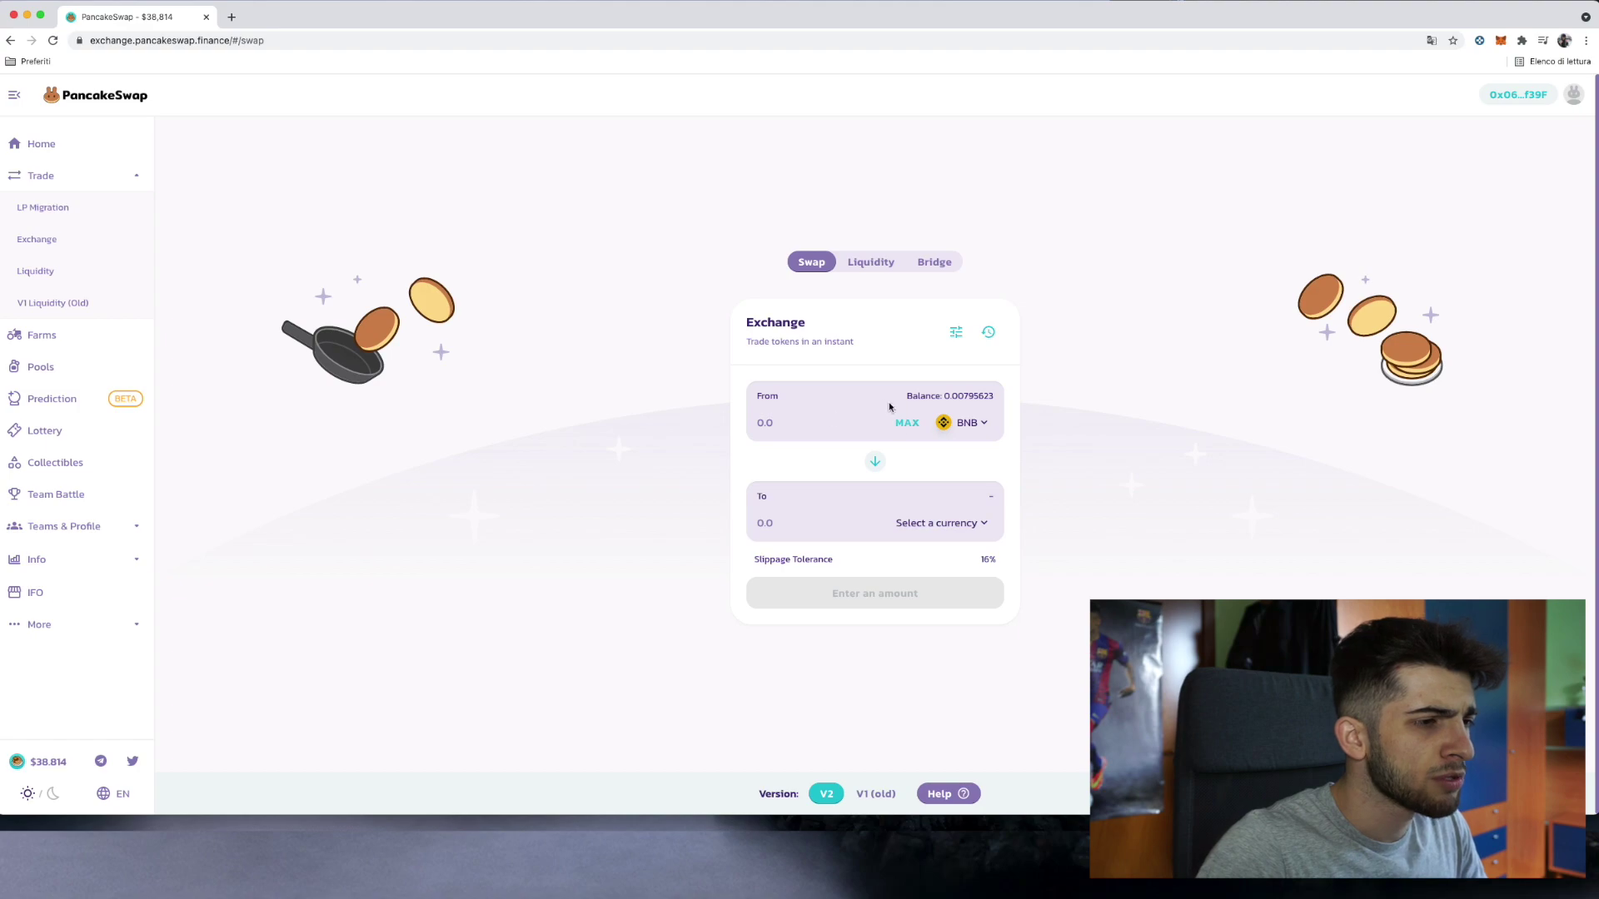
{"action": "left_click", "coordinate": [967, 424]}
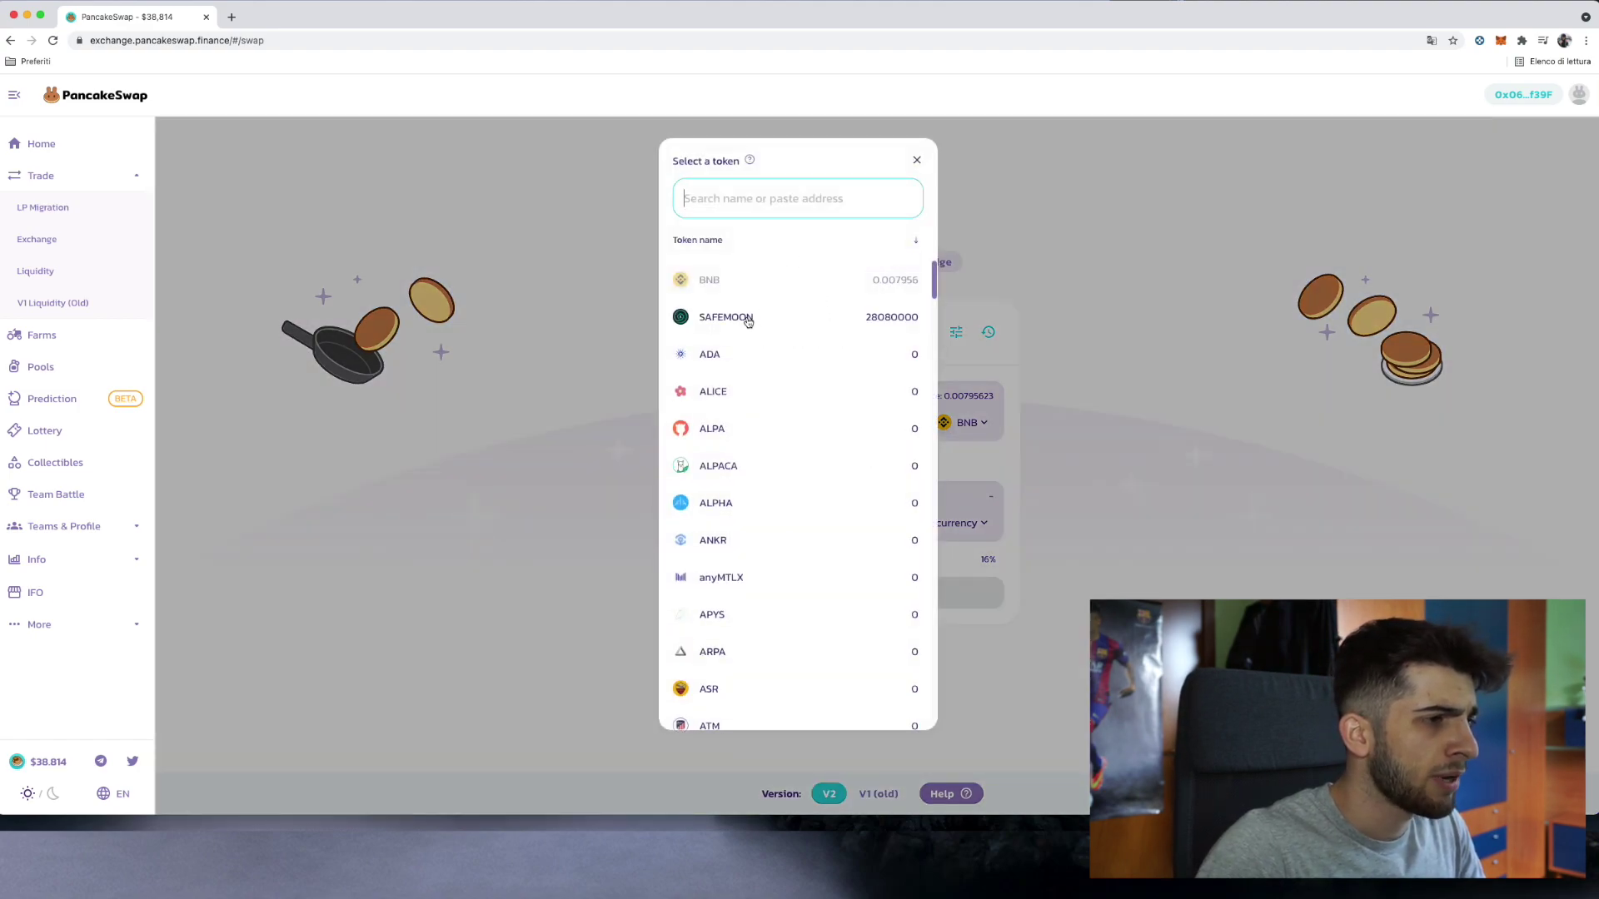
{"action": "left_click", "coordinate": [726, 317]}
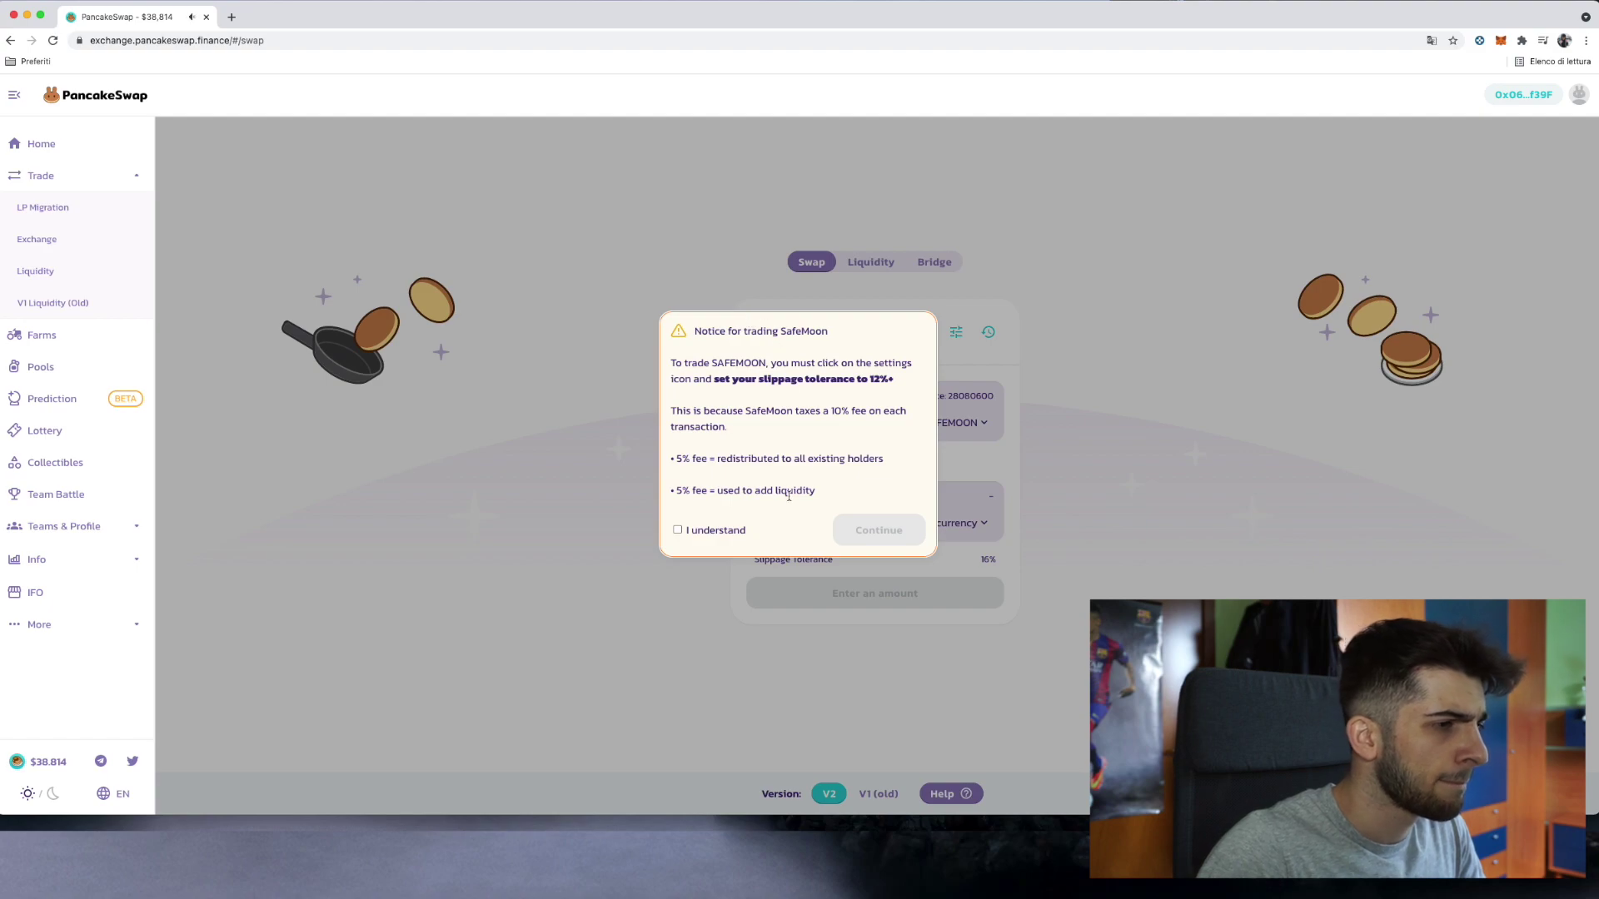
{"action": "left_click", "coordinate": [678, 531]}
{"action": "left_click", "coordinate": [879, 531]}
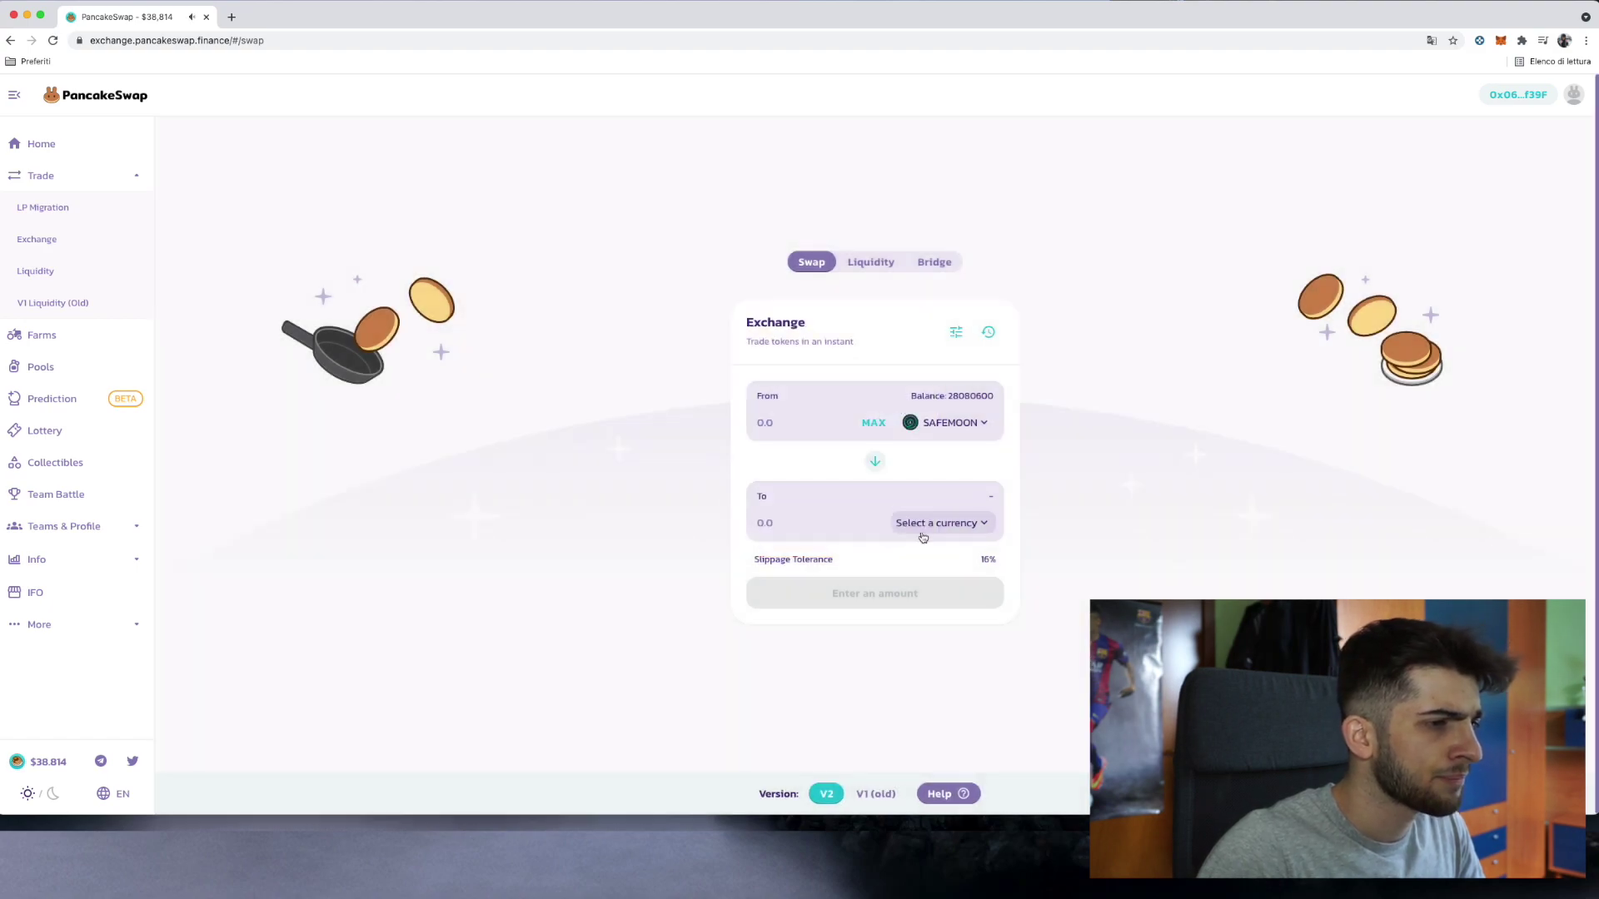
Step: Choose BNB as the token to receive and set the SAFEMOON amount to 13000000
{"action": "left_click", "coordinate": [945, 525]}
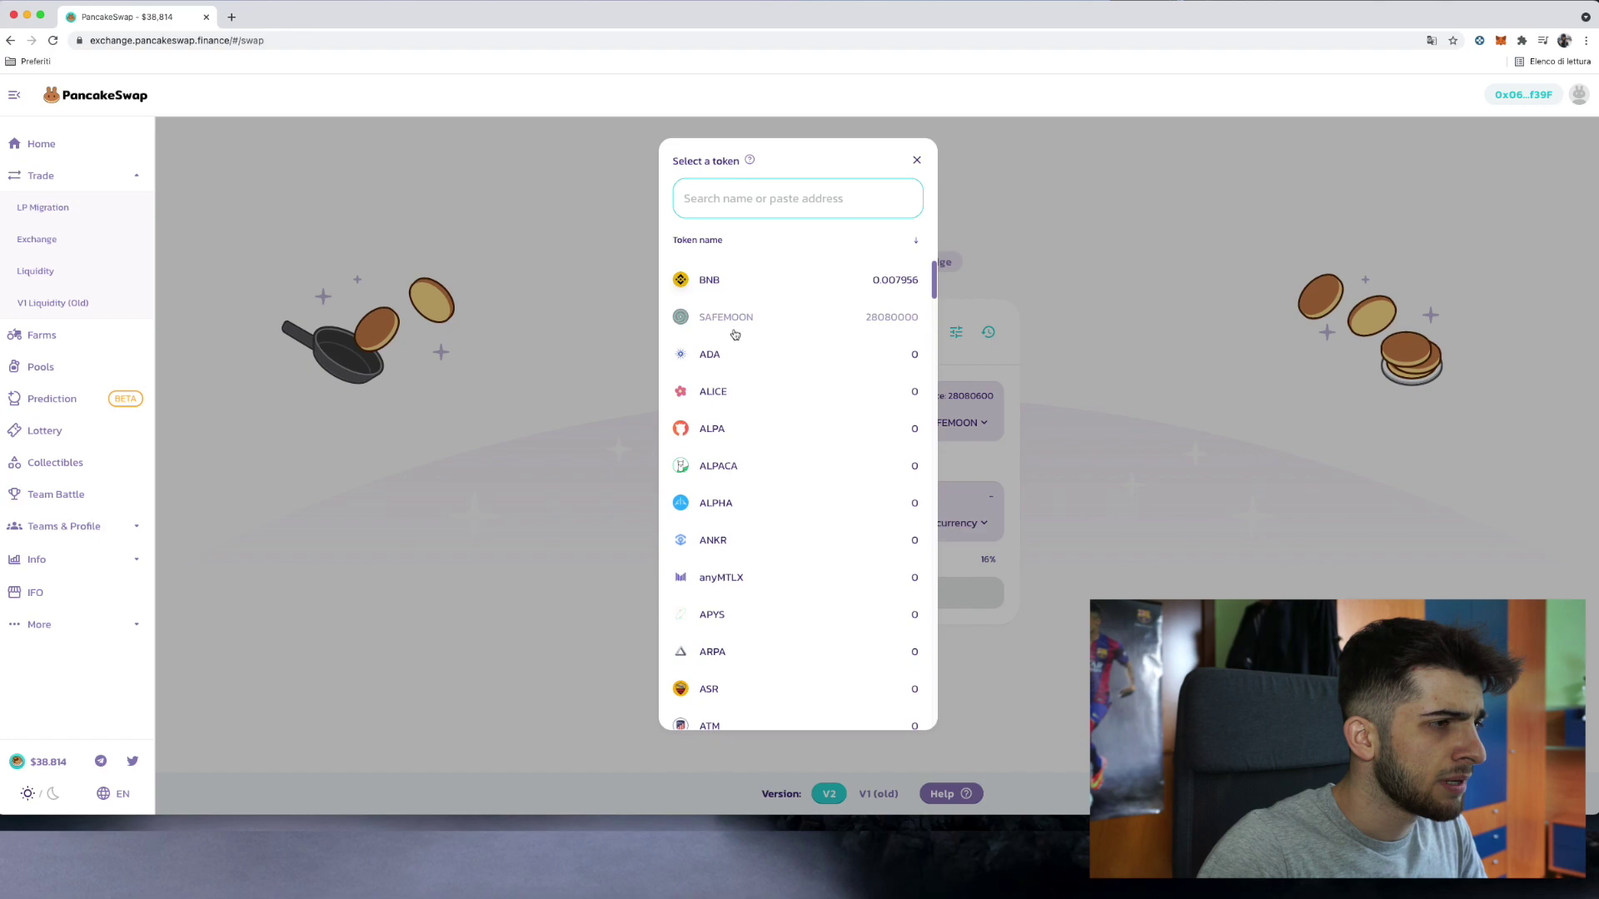
{"action": "left_click", "coordinate": [738, 283]}
{"action": "left_click", "coordinate": [782, 423]}
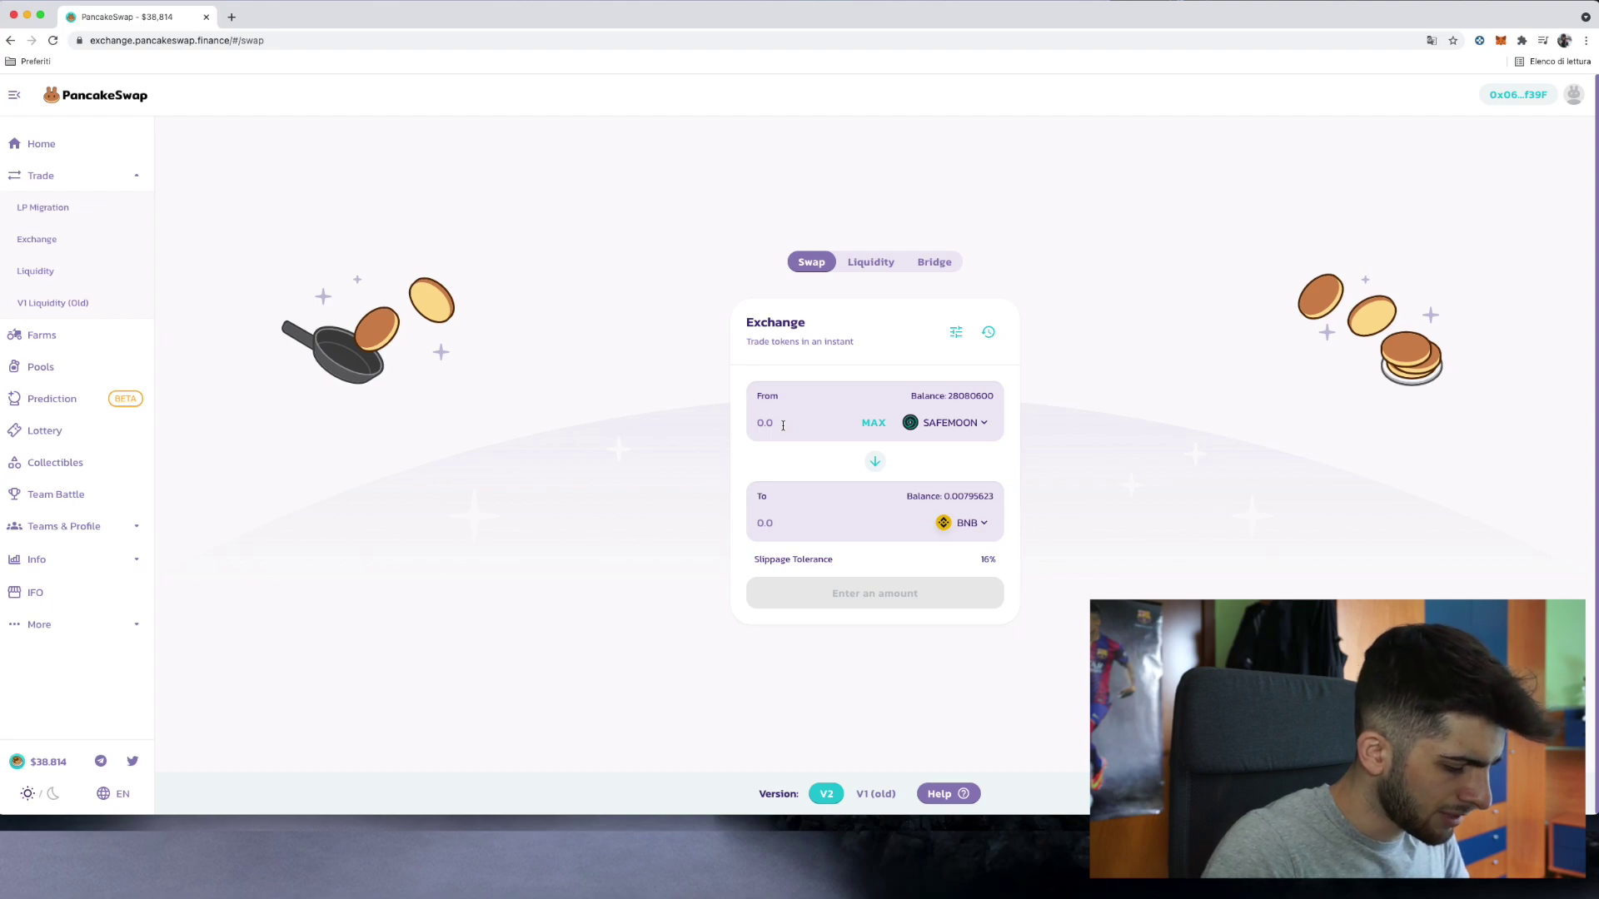
{"action": "type", "text": "1300"}
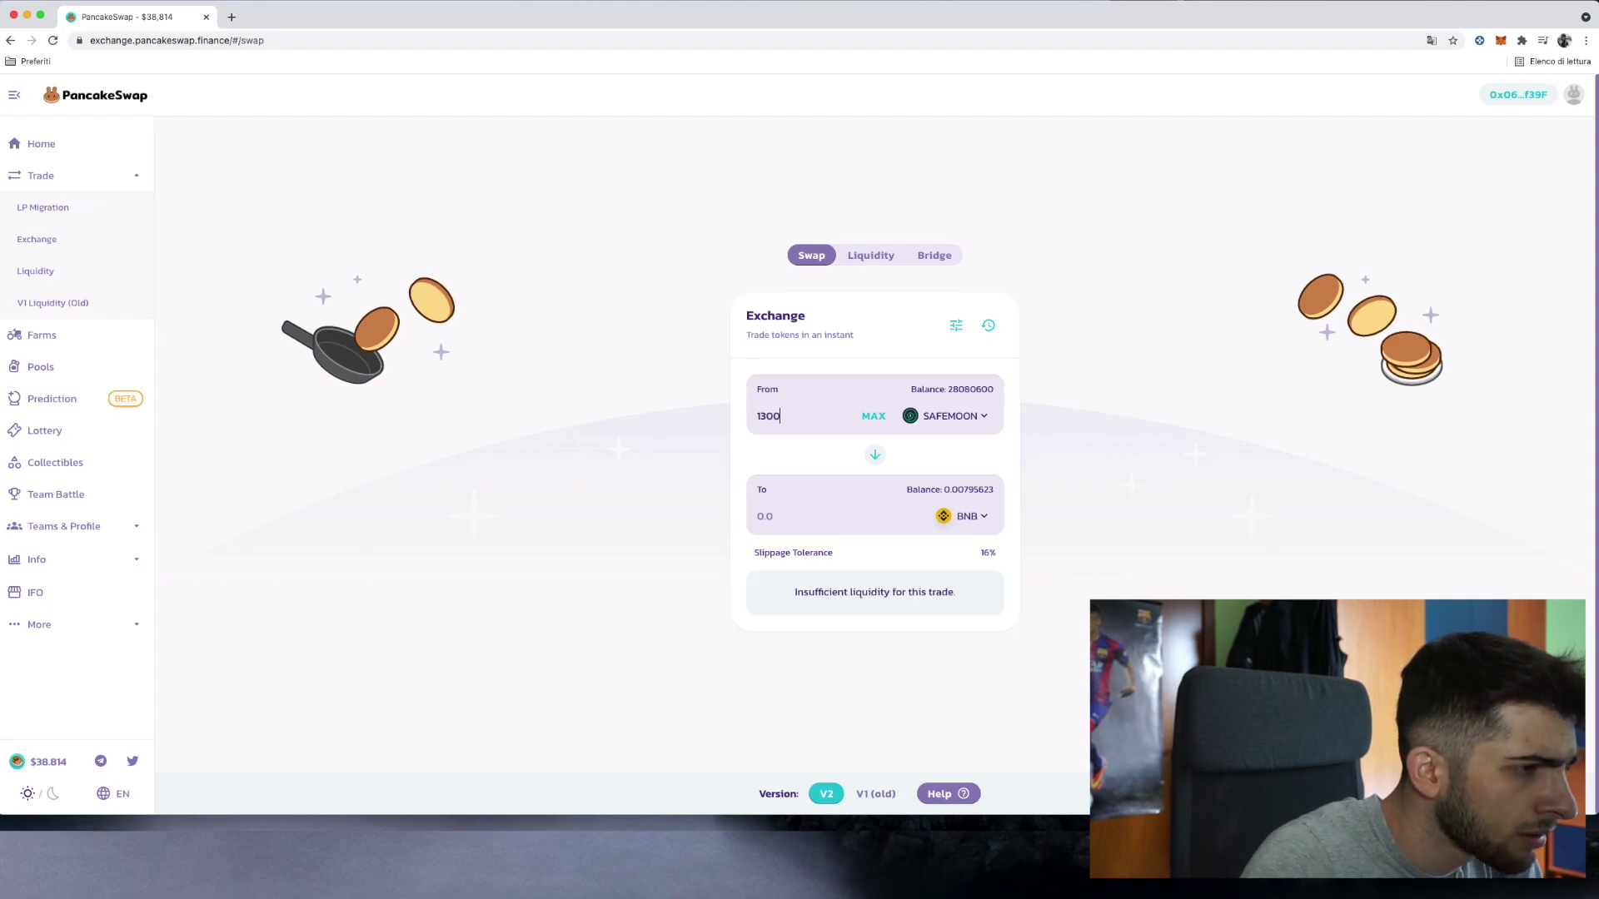
{"action": "type", "text": "0000"}
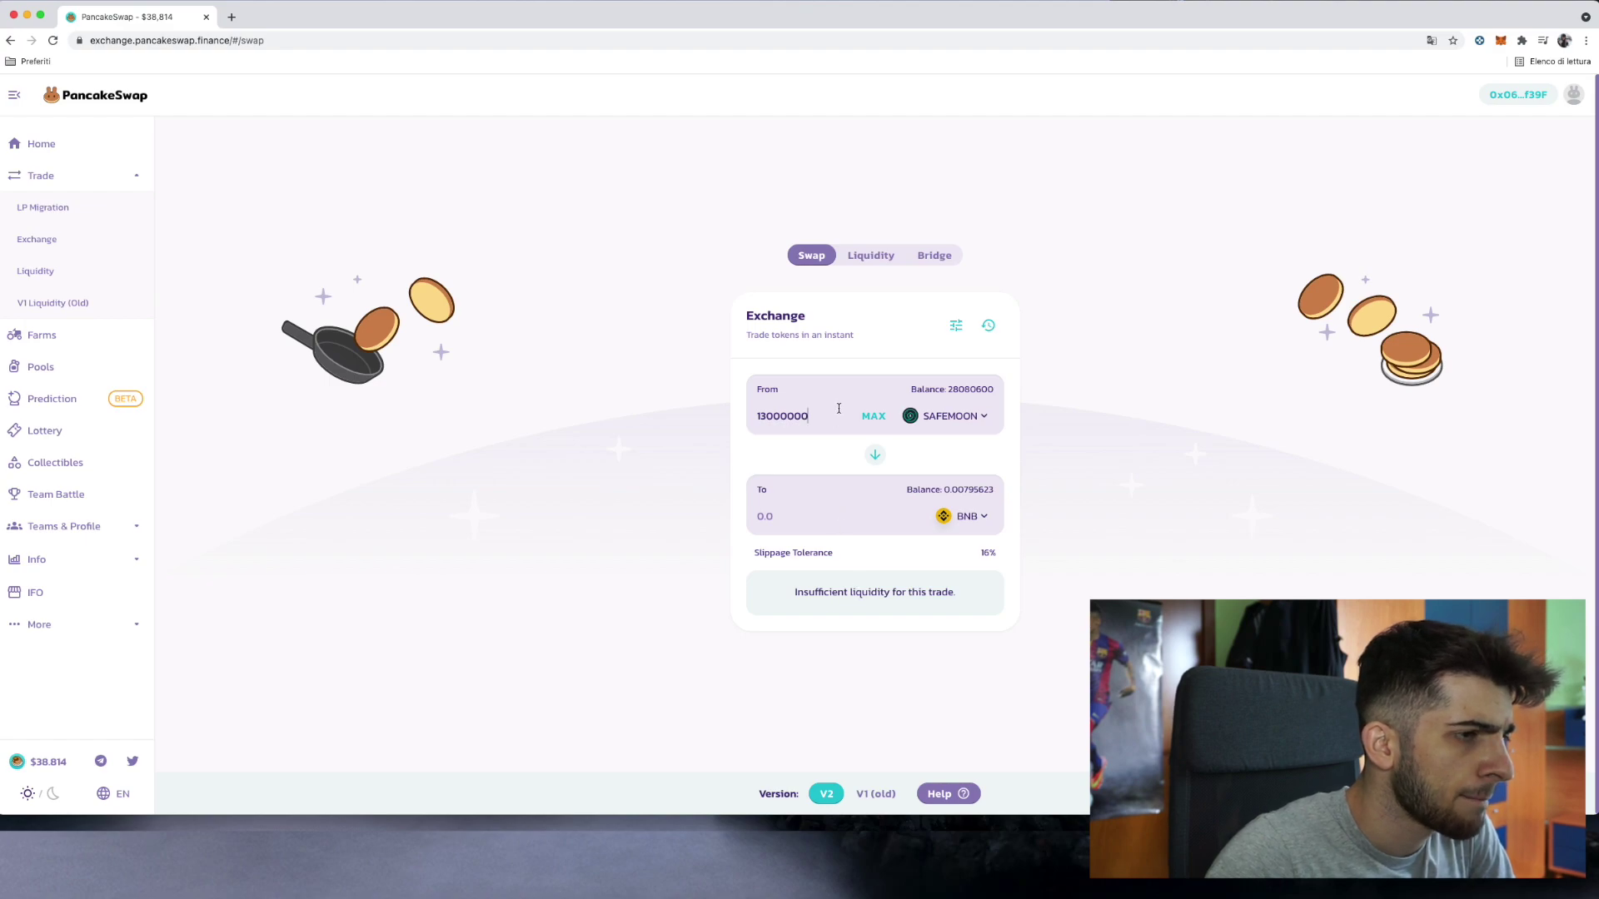
Step: Set the swap's slippage tolerance to 12%
{"action": "left_click", "coordinate": [956, 276]}
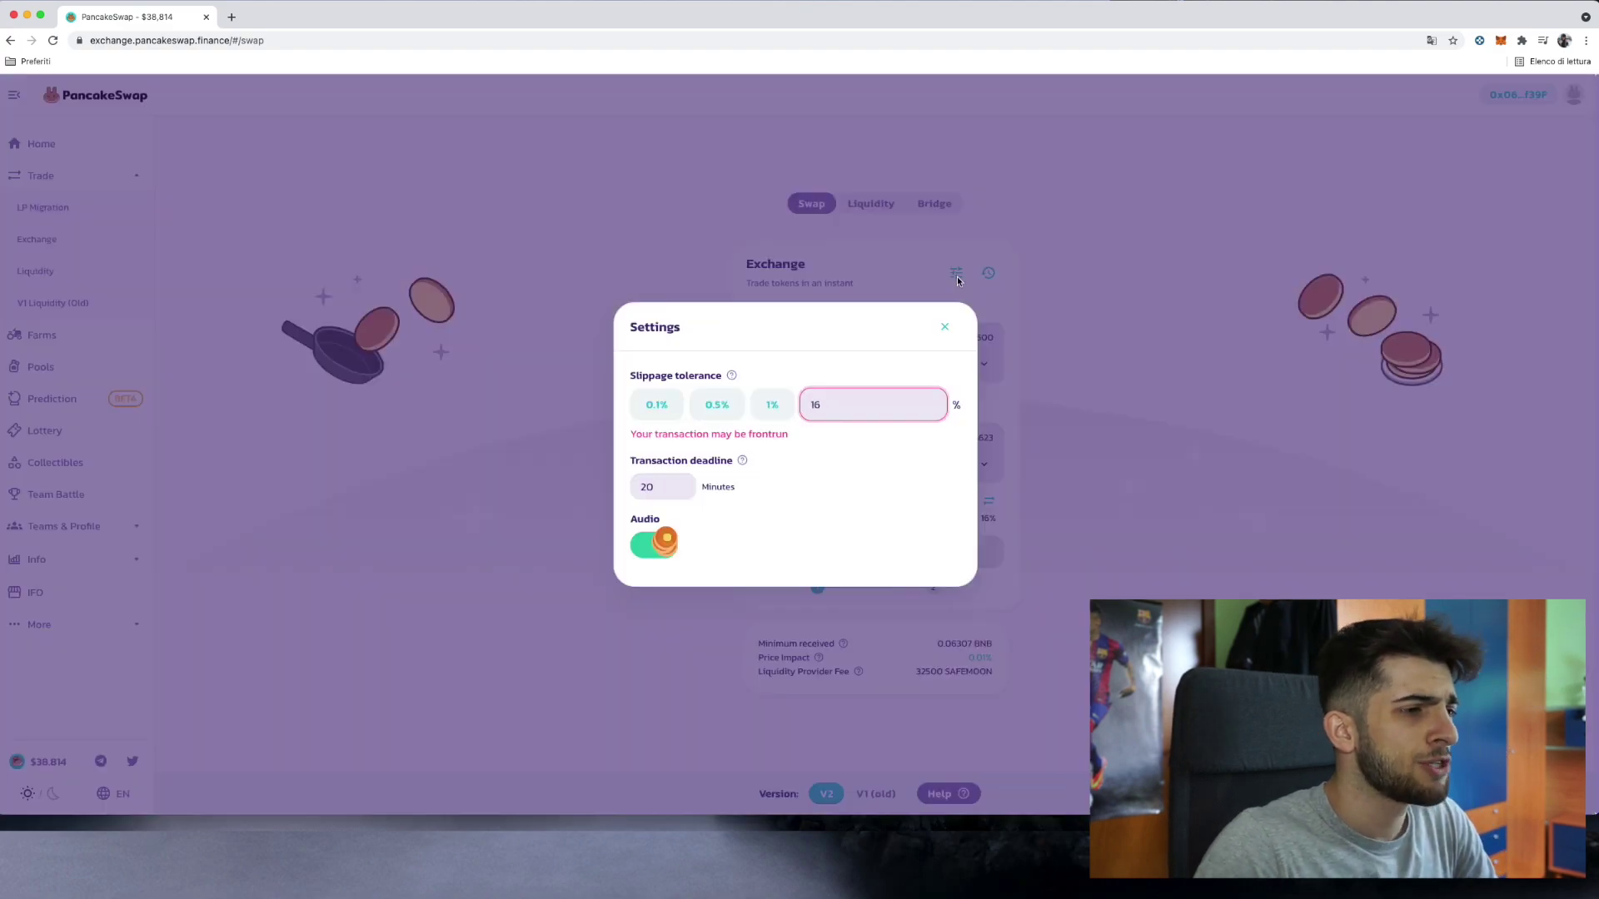
{"action": "left_click", "coordinate": [847, 402]}
{"action": "key", "text": "BackSpace"}
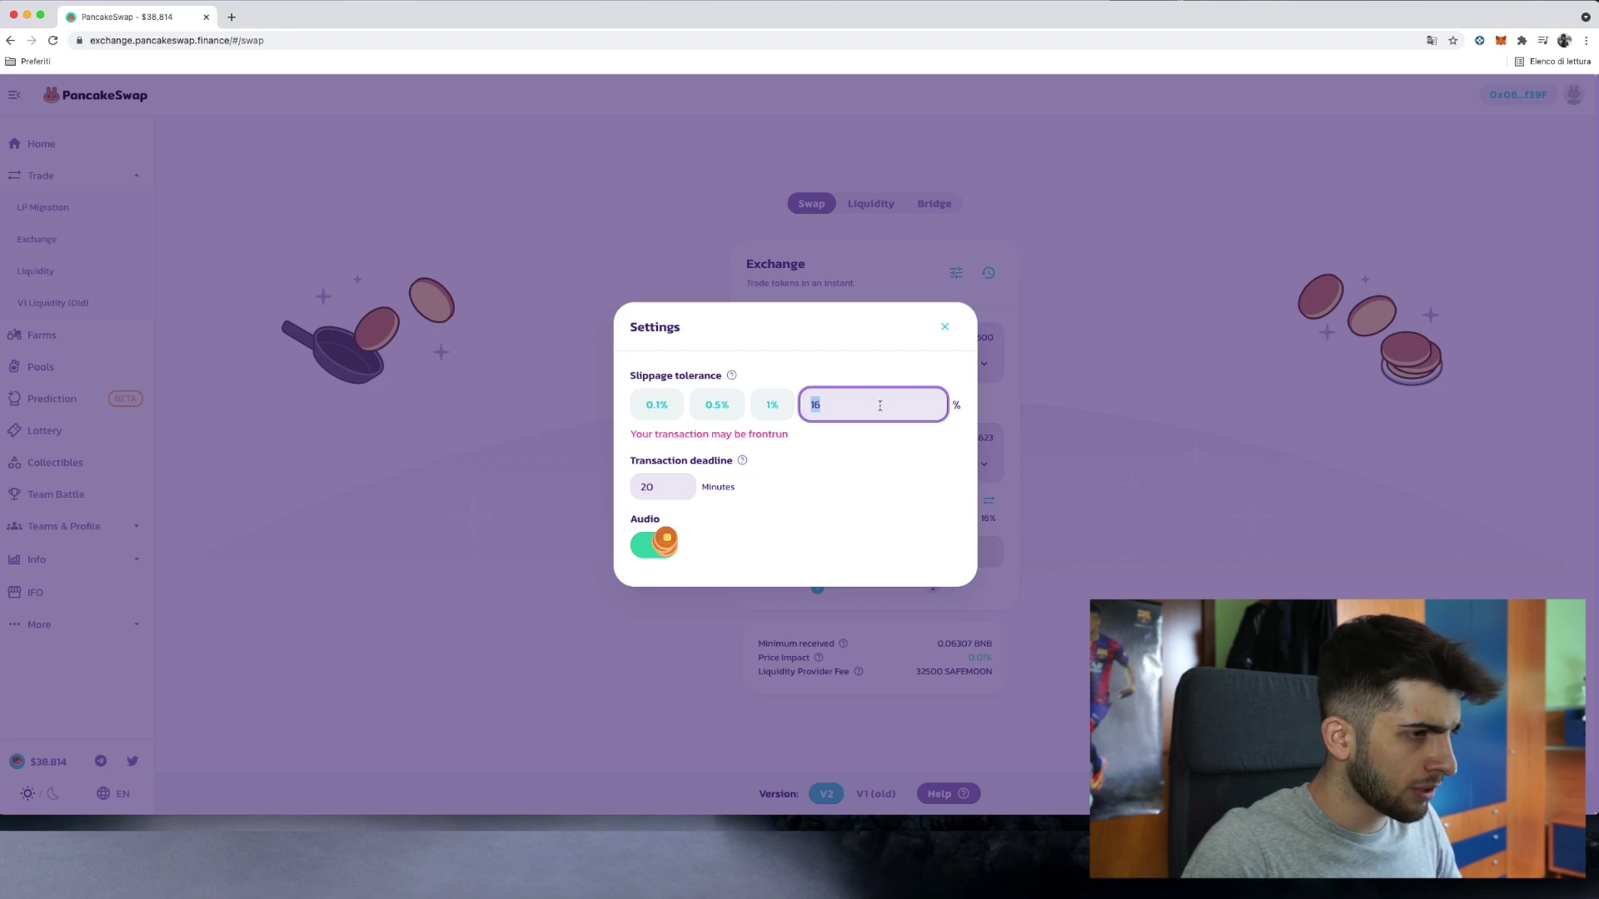
{"action": "type", "text": "2"}
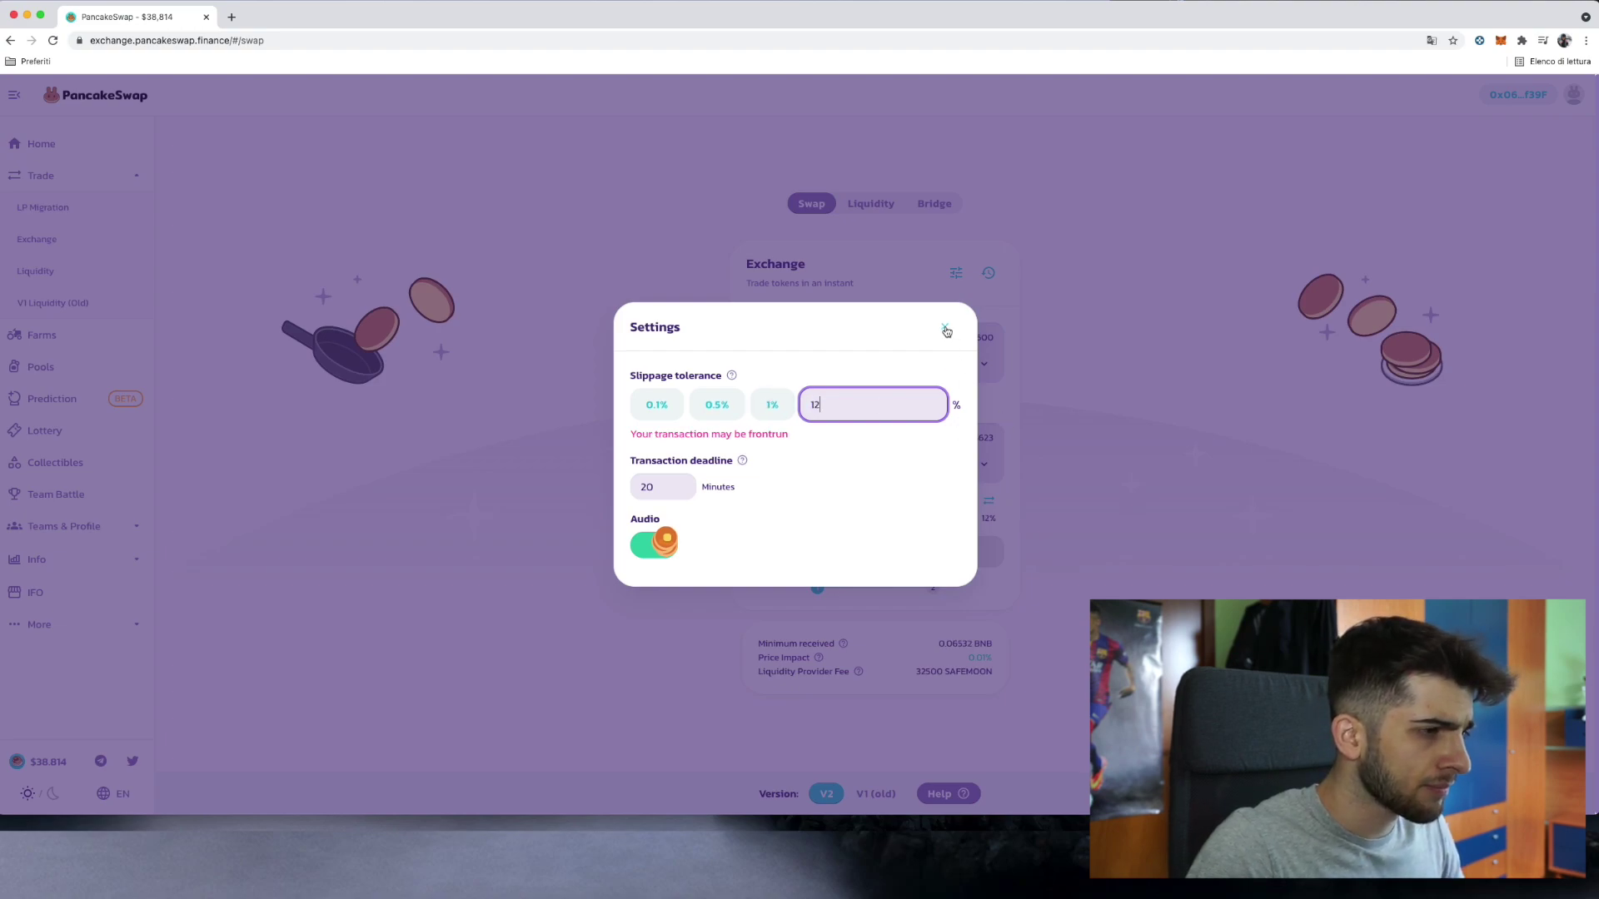
{"action": "left_click", "coordinate": [946, 330]}
Step: Turn off audio in the exchange settings
{"action": "left_click", "coordinate": [956, 274]}
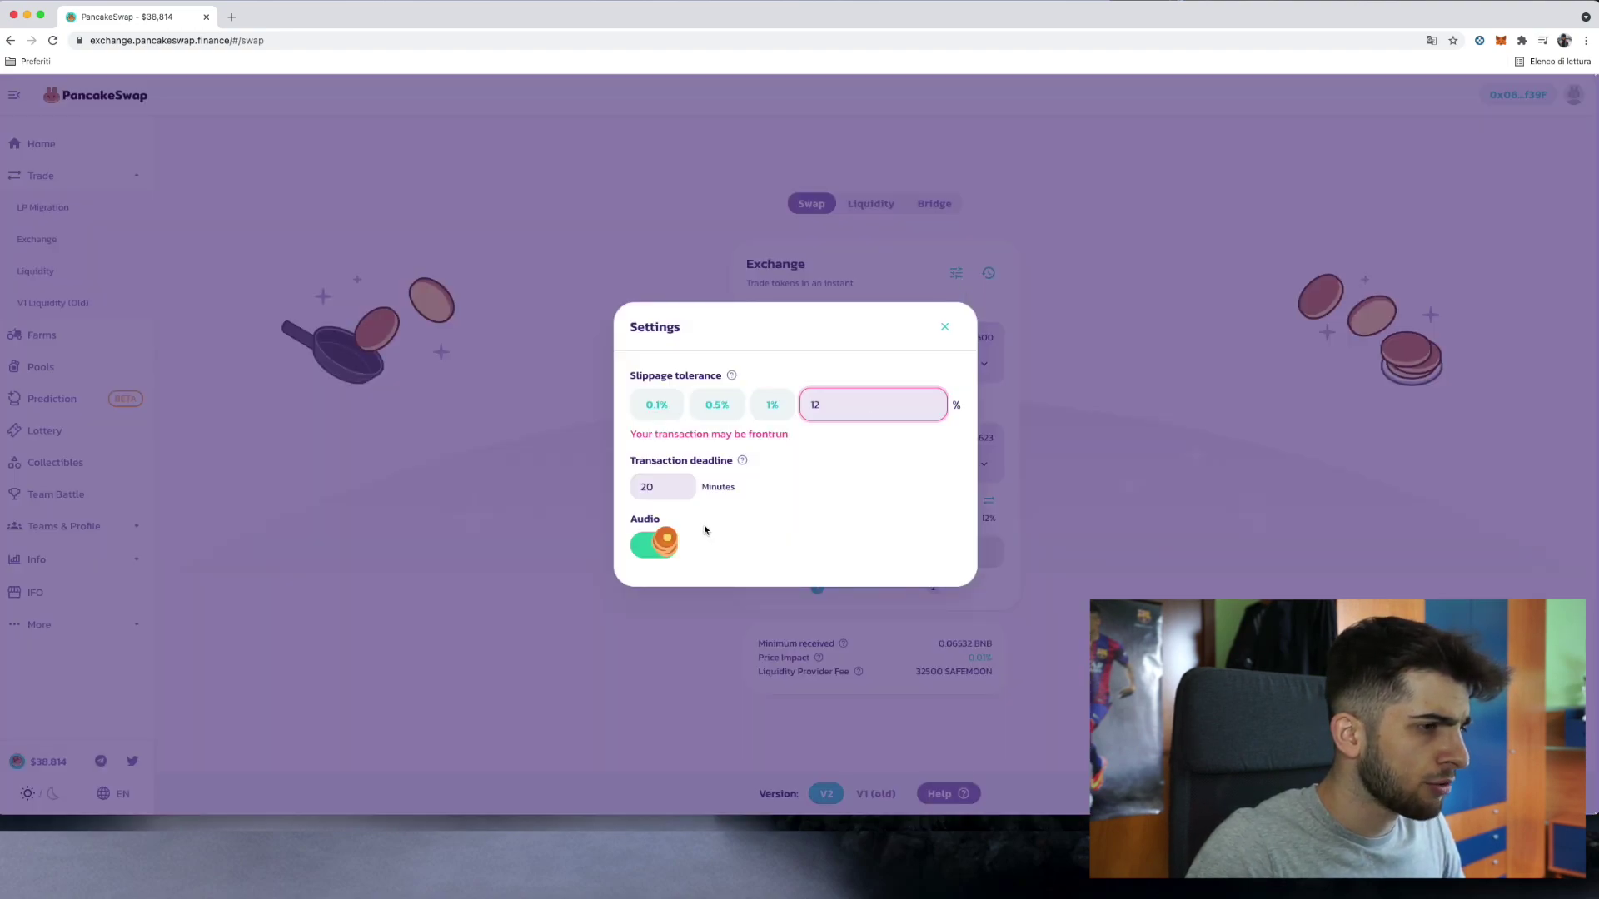
{"action": "left_click", "coordinate": [663, 548]}
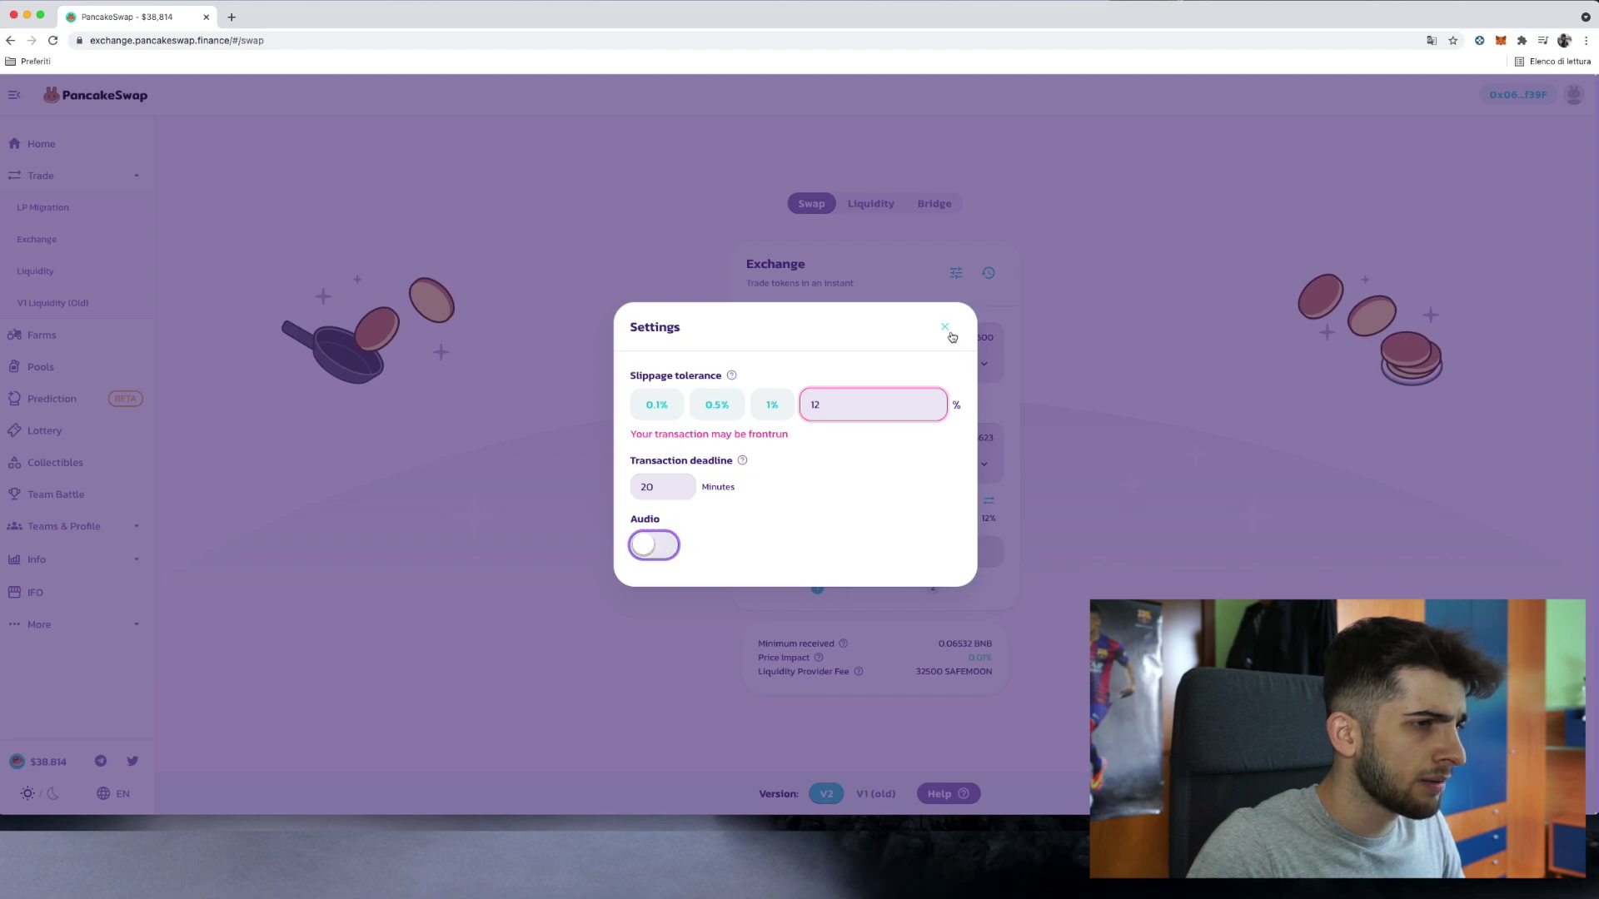
{"action": "left_click", "coordinate": [951, 334]}
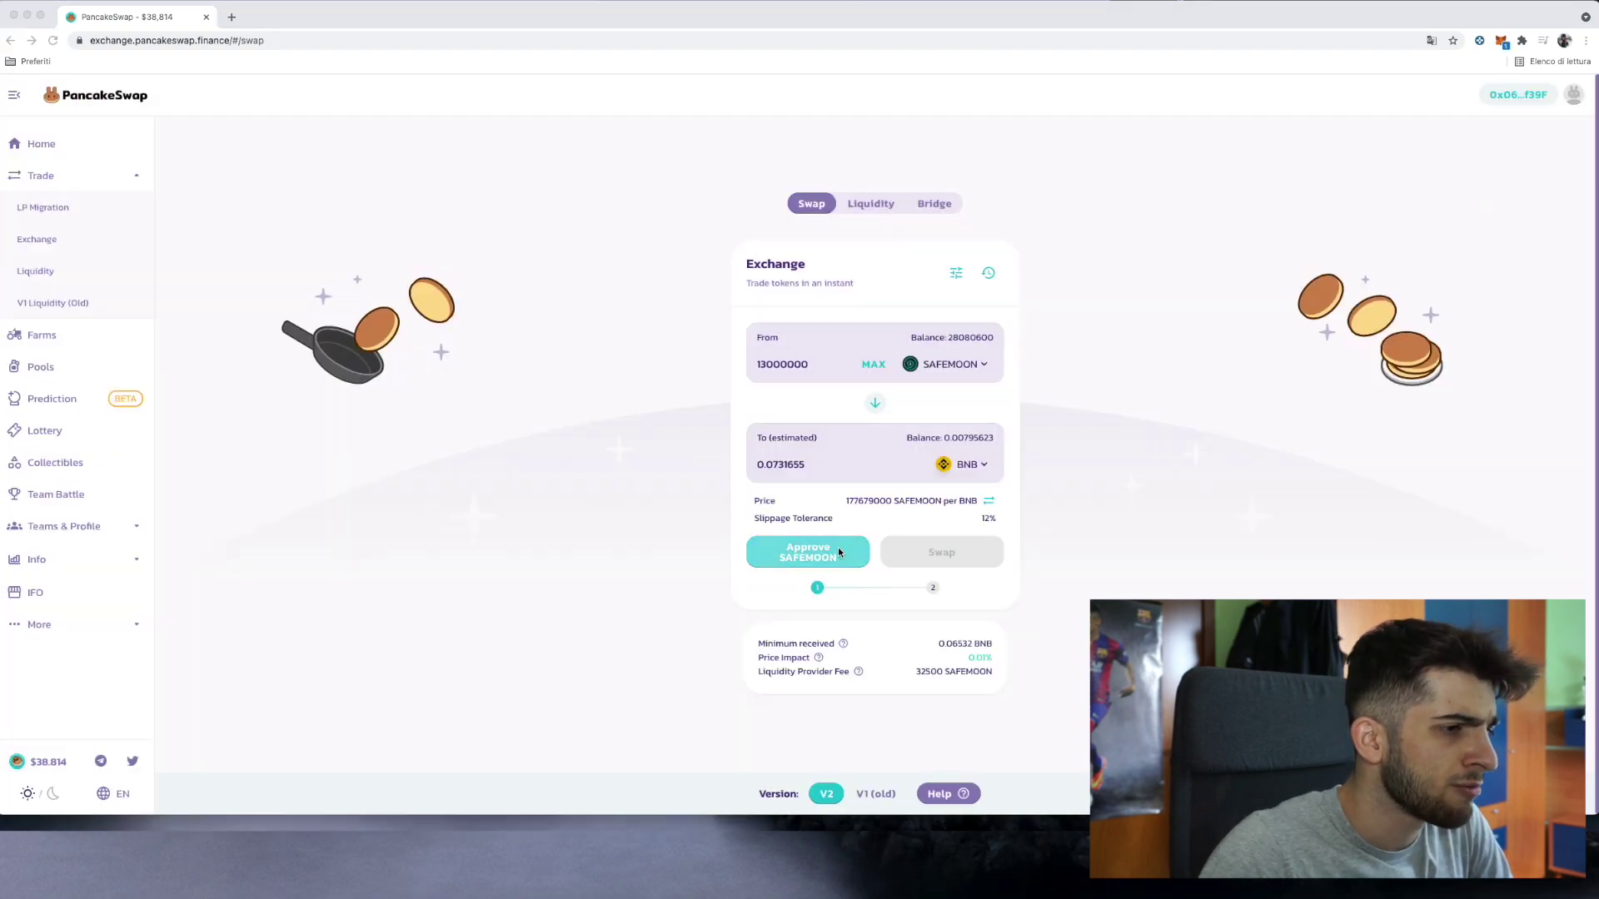
Step: Approve SAFEMOON spending for the exchange and authorize the request in MetaMask
{"action": "left_click", "coordinate": [838, 552]}
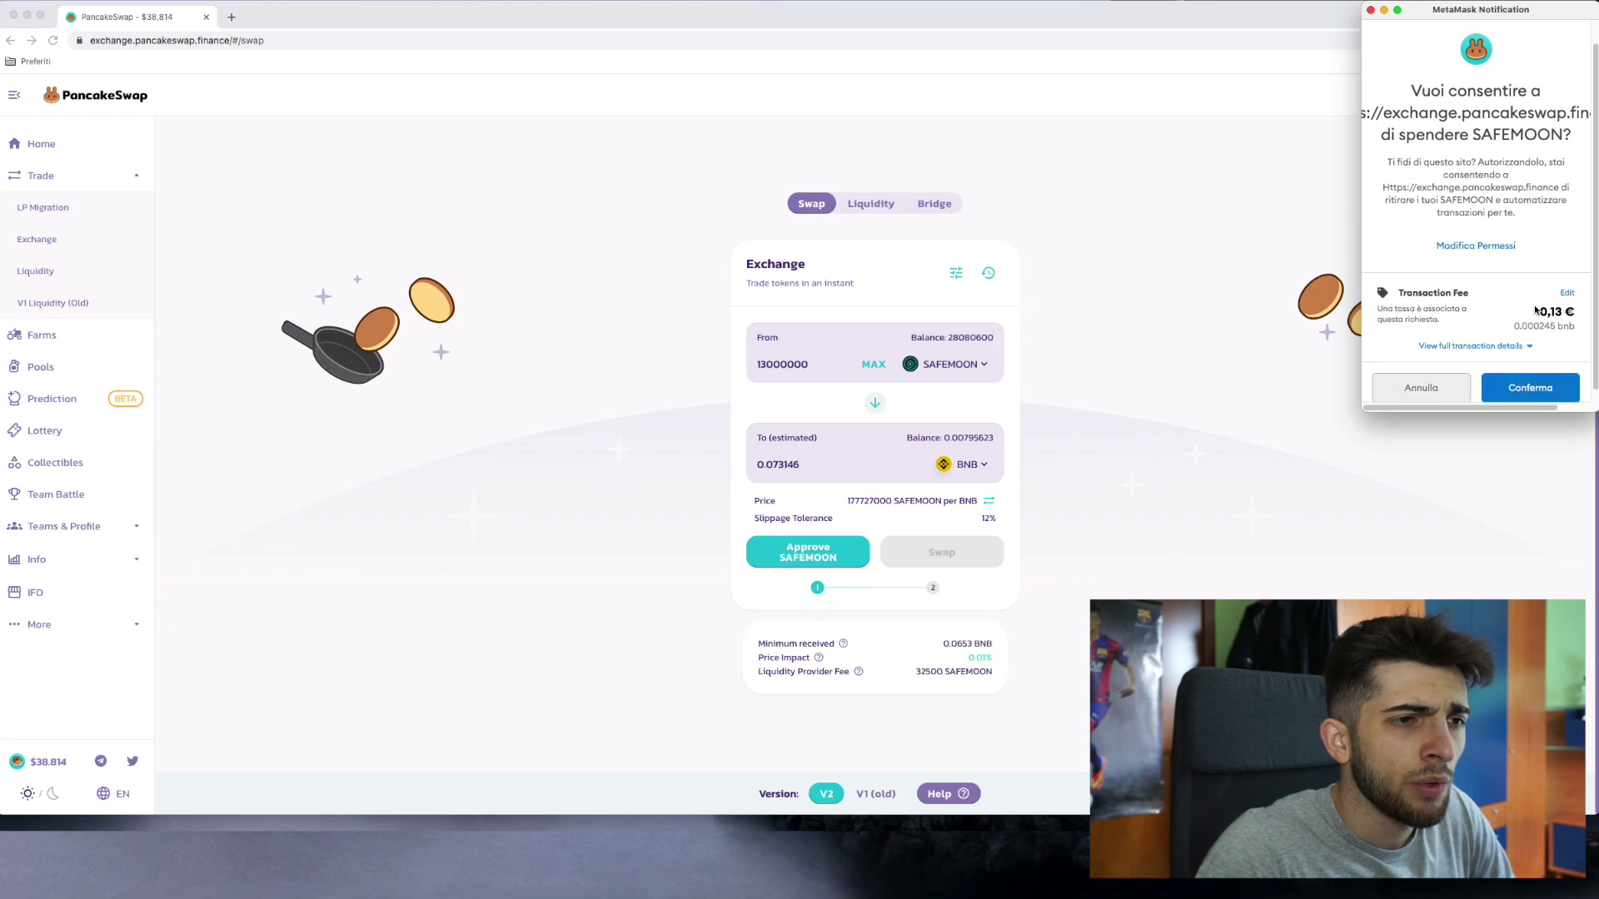
{"action": "scroll", "coordinate": [1534, 309], "scroll_direction": "down", "scroll_amount": 1}
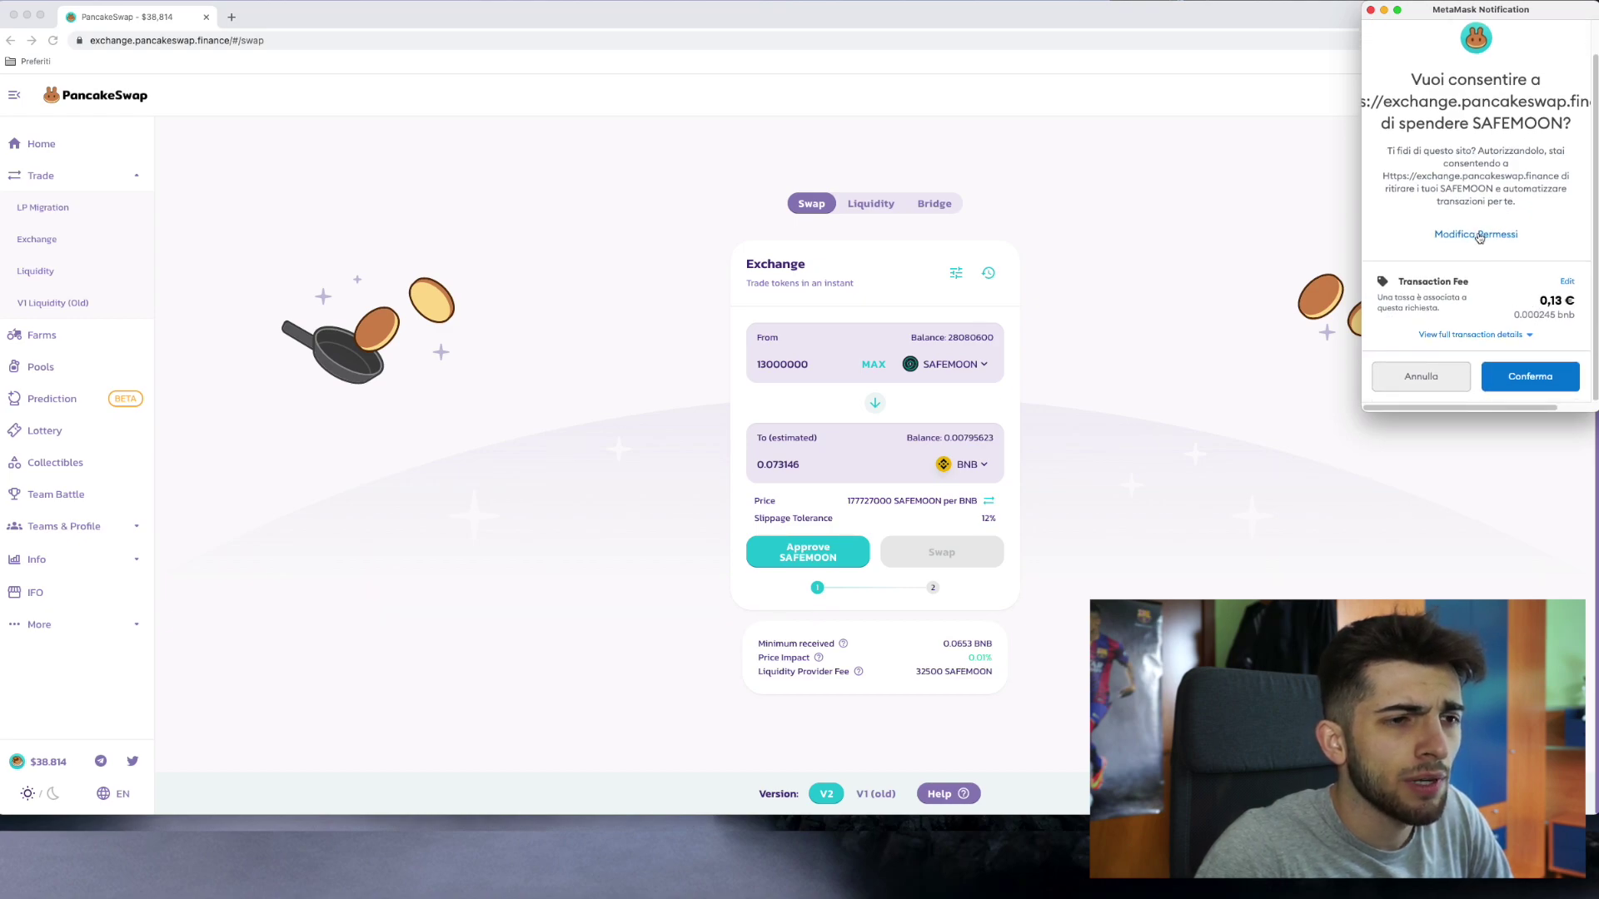
{"action": "left_click", "coordinate": [1527, 376]}
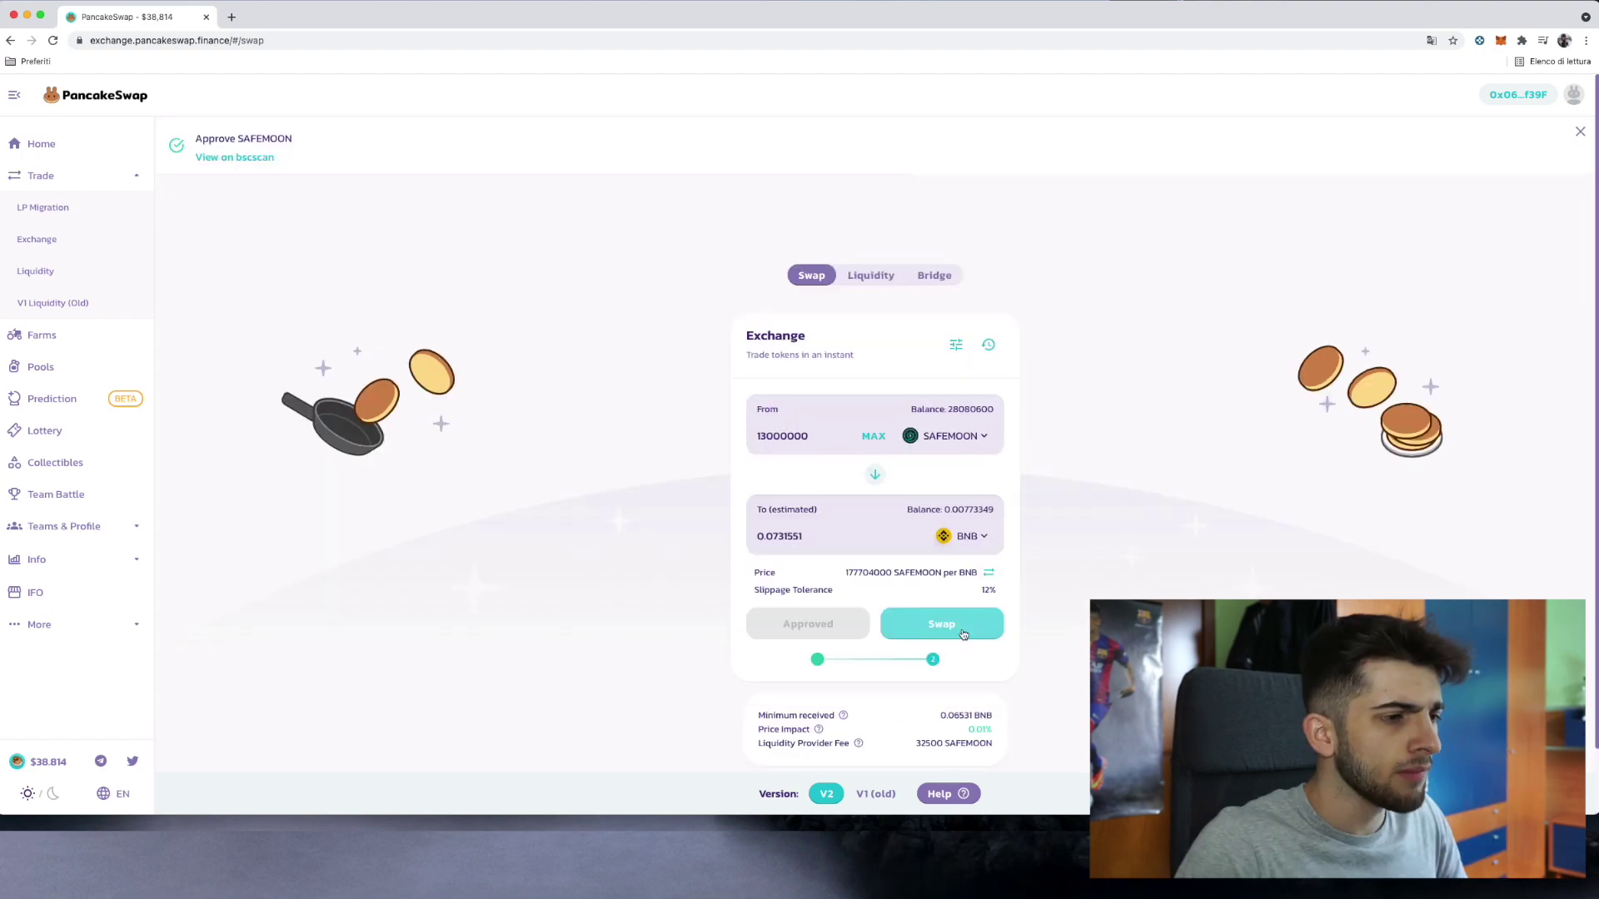
Step: Submit the swap of 13000000 SAFEMOON for BNB and confirm the transaction in MetaMask
{"action": "left_click", "coordinate": [963, 634]}
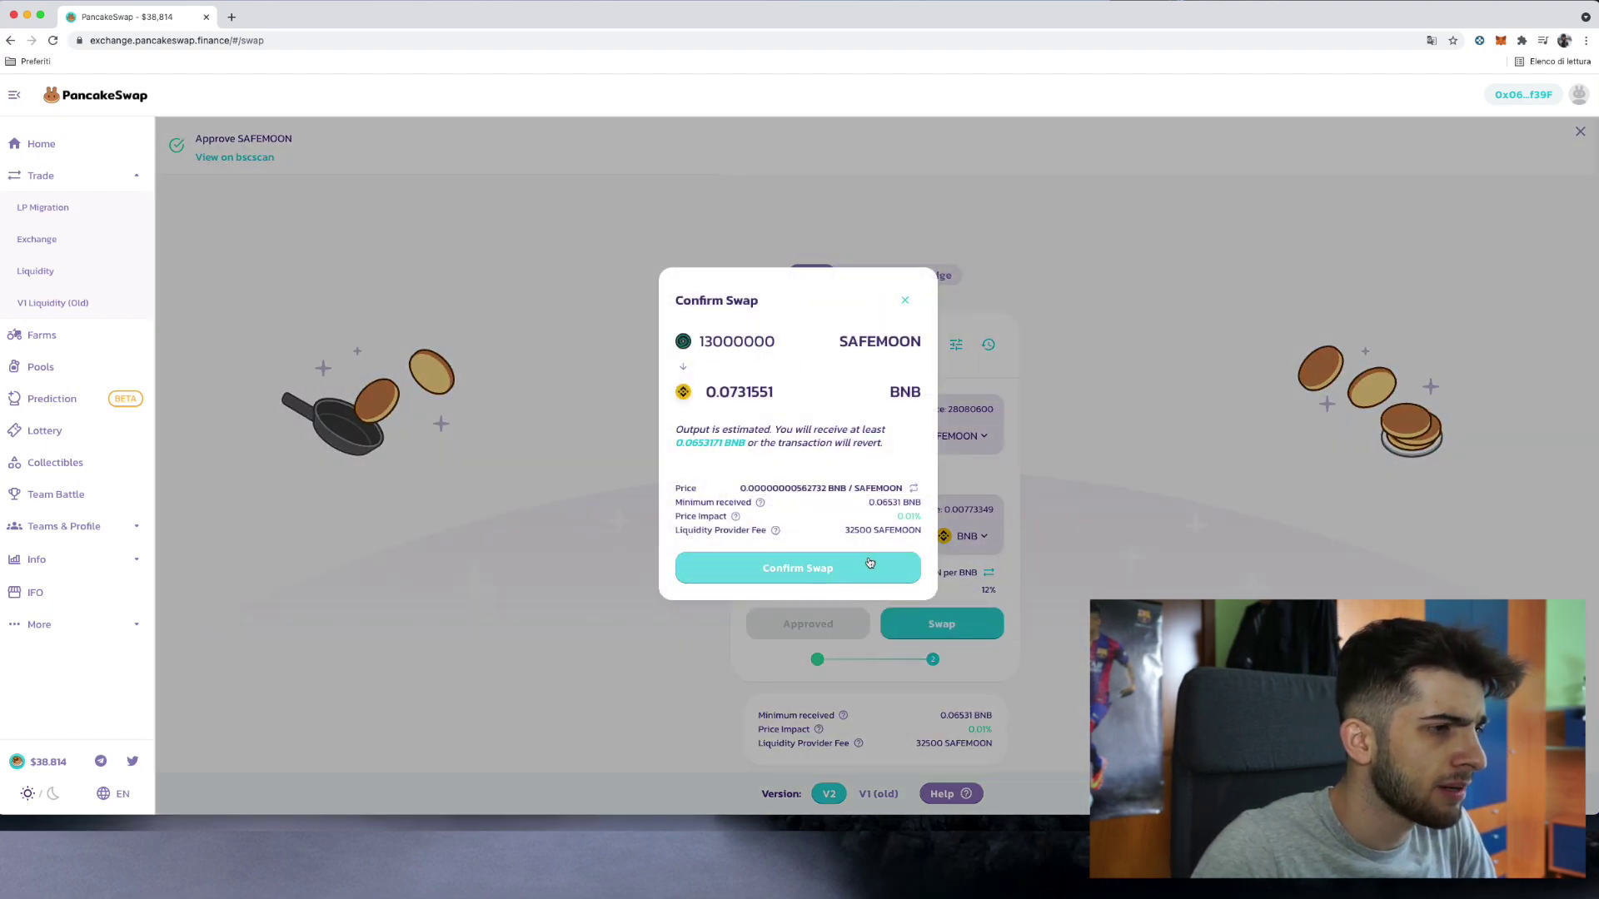
{"action": "left_click", "coordinate": [869, 566]}
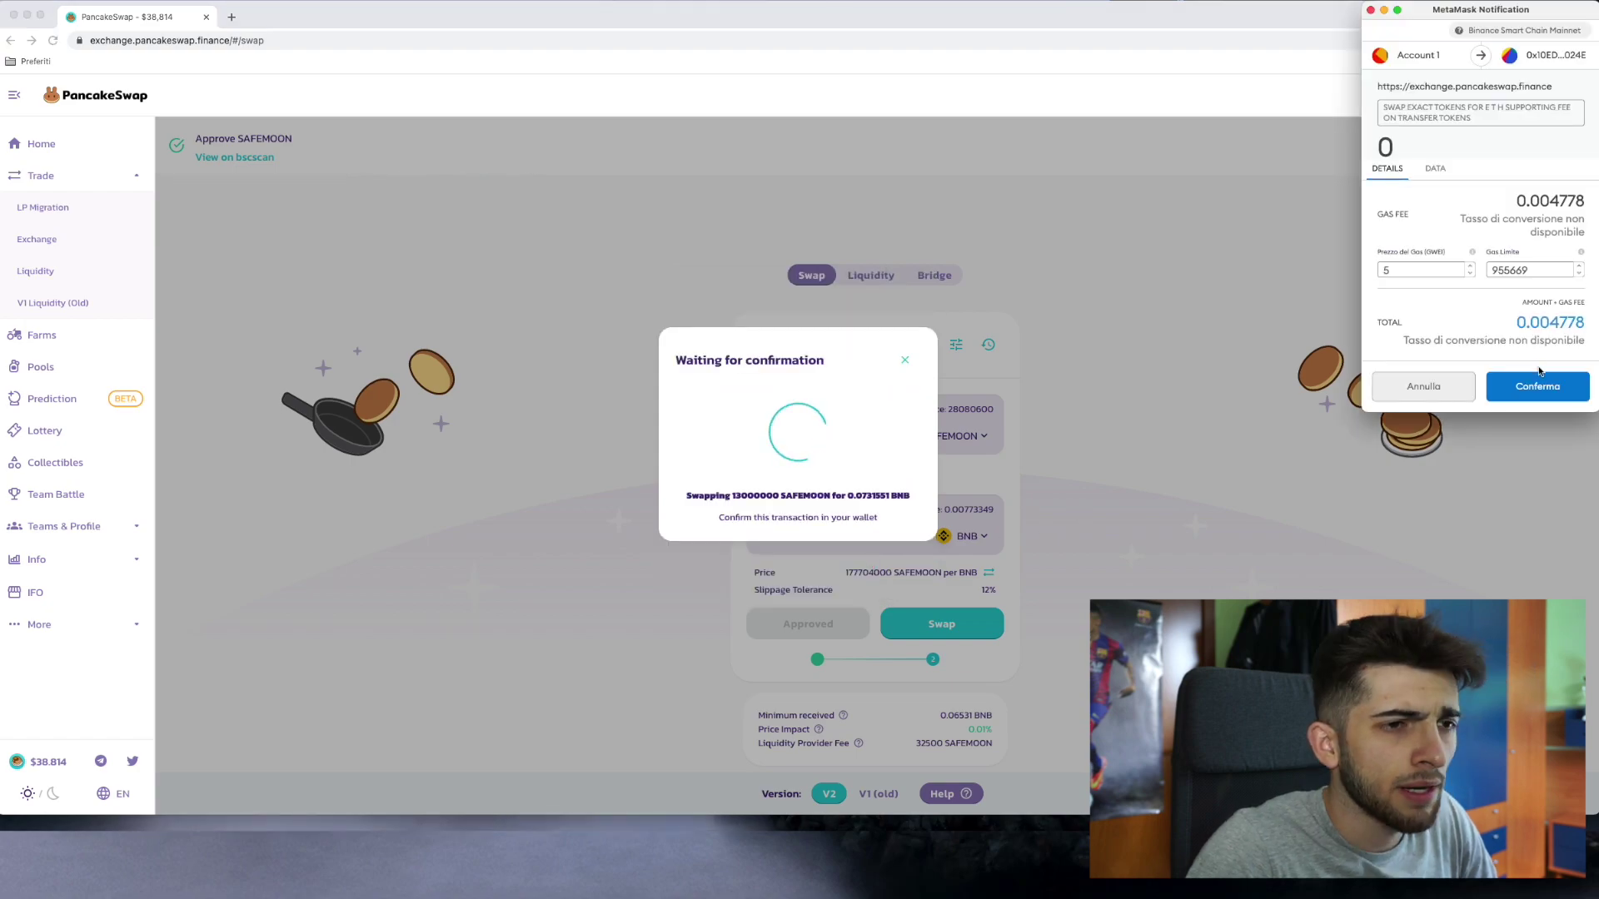
{"action": "left_click", "coordinate": [1537, 386]}
Step: Review the swap transaction's details on BscScan and check the token balances in the MetaMask wallet
{"action": "left_click", "coordinate": [797, 527]}
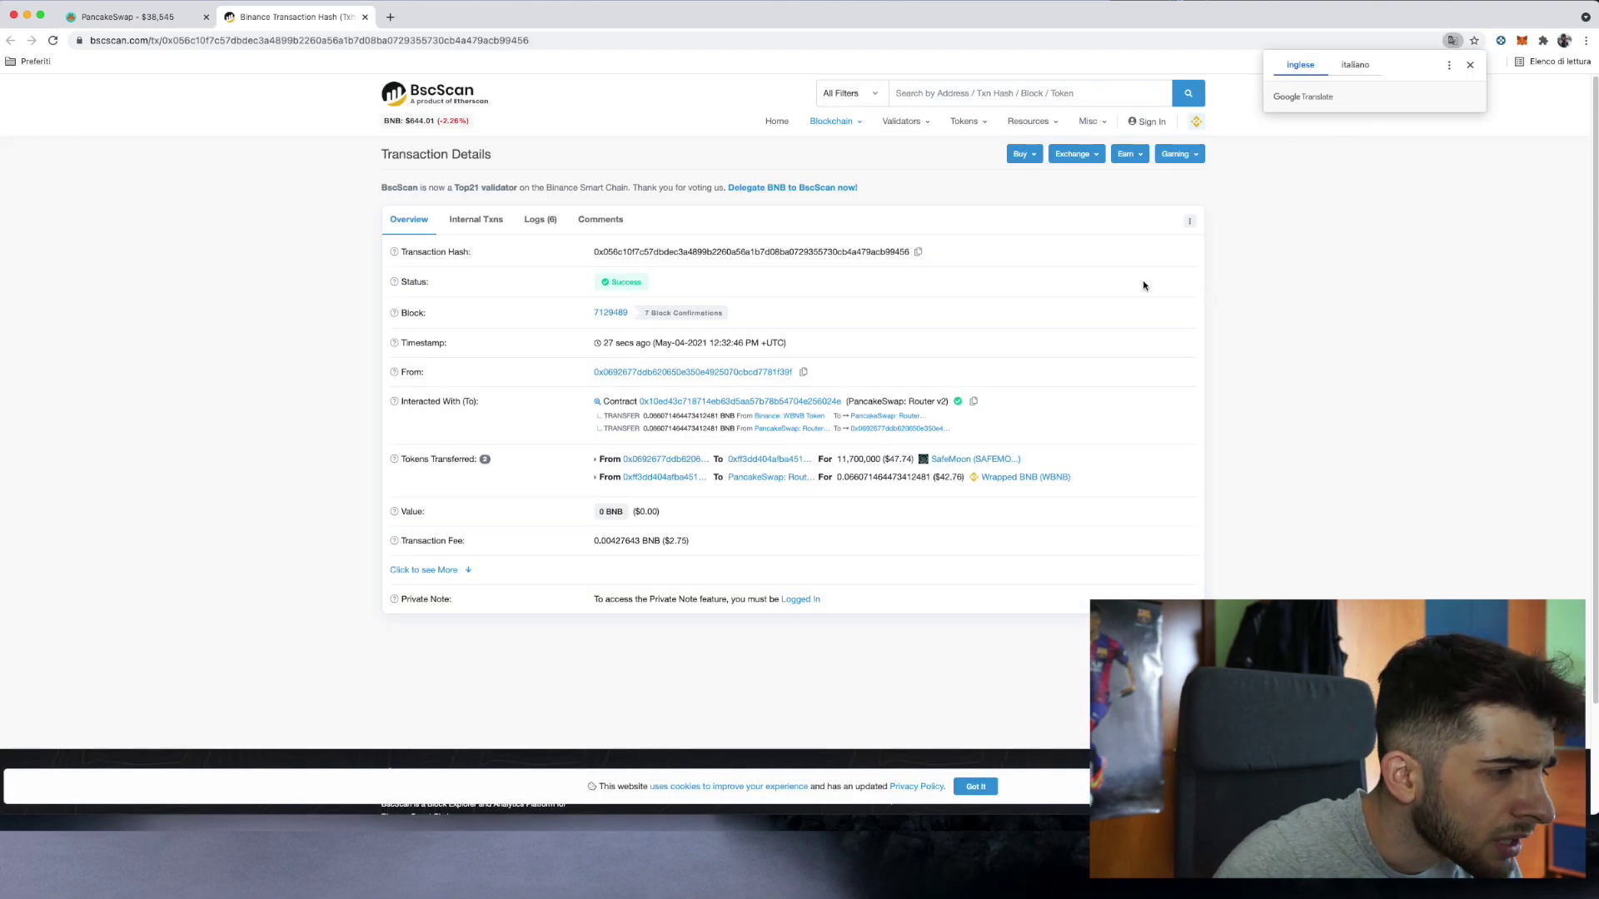
{"action": "left_click", "coordinate": [1283, 262]}
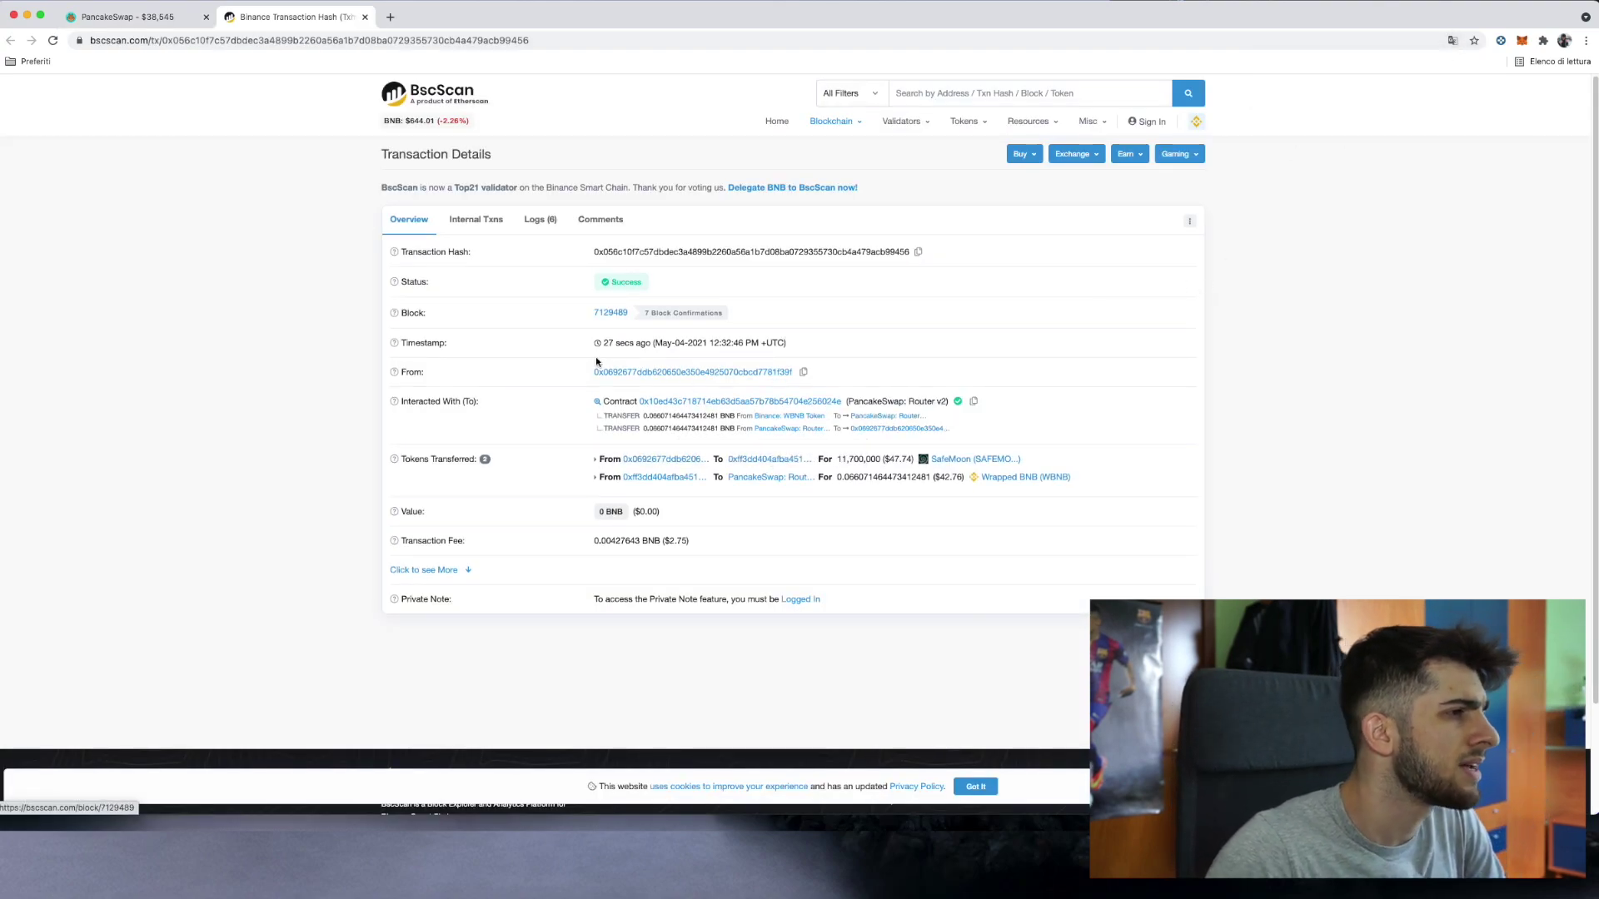
{"action": "left_click", "coordinate": [150, 17]}
{"action": "left_click", "coordinate": [1520, 41]}
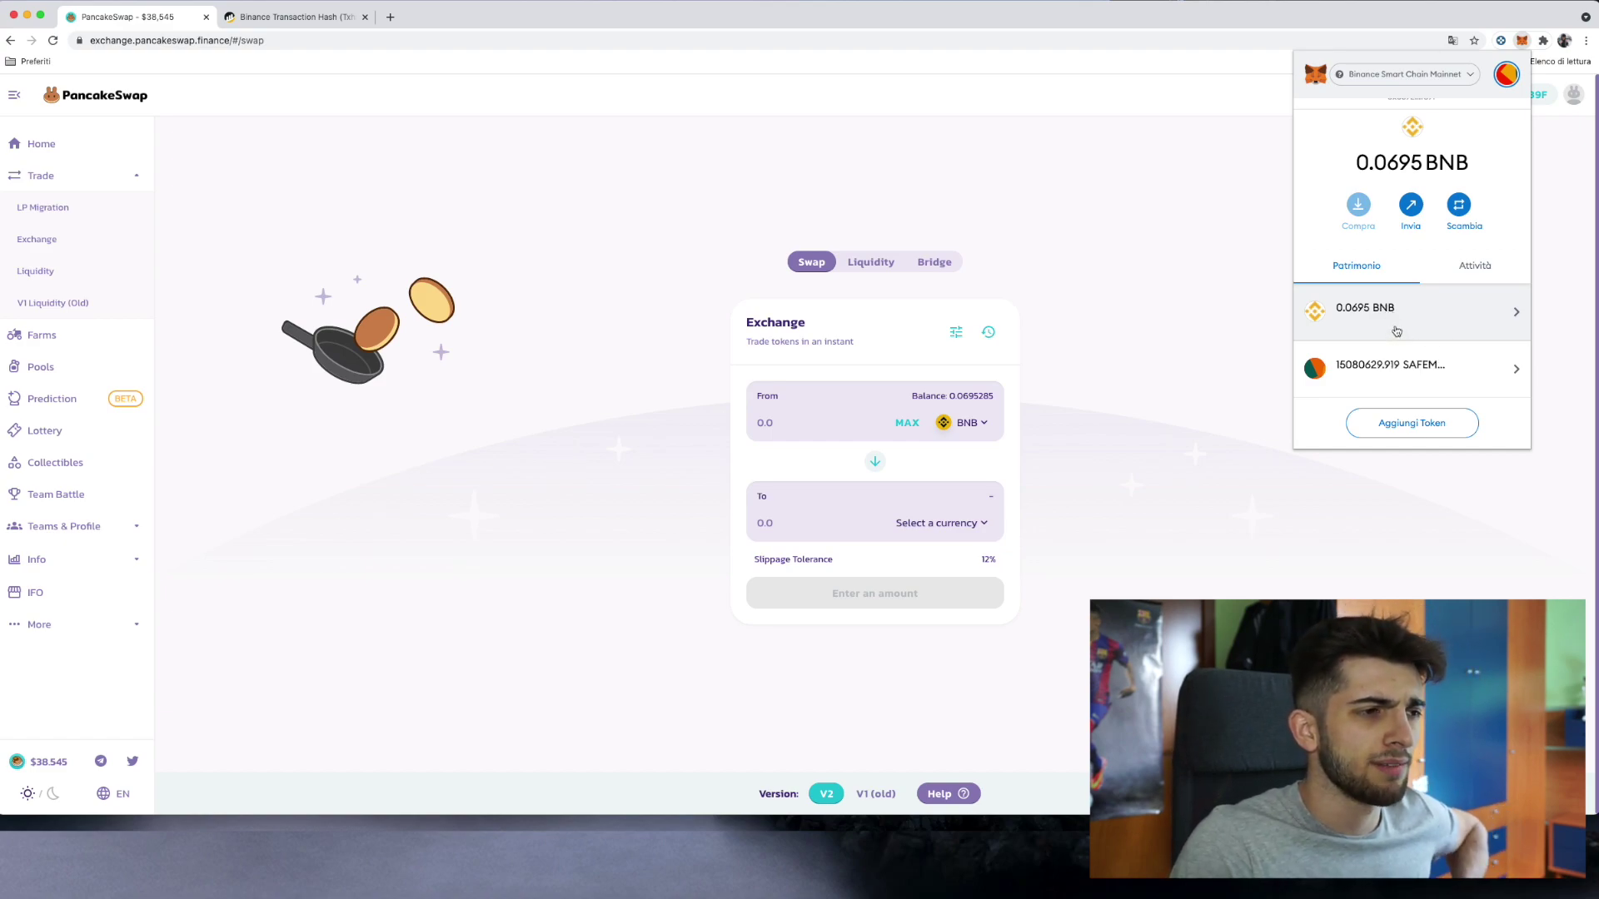
Step: Switch to the Binance account, open the BNB deposit page, and copy the deposit address for the BEP20 (BSC) network
{"action": "key", "text": "super+t"}
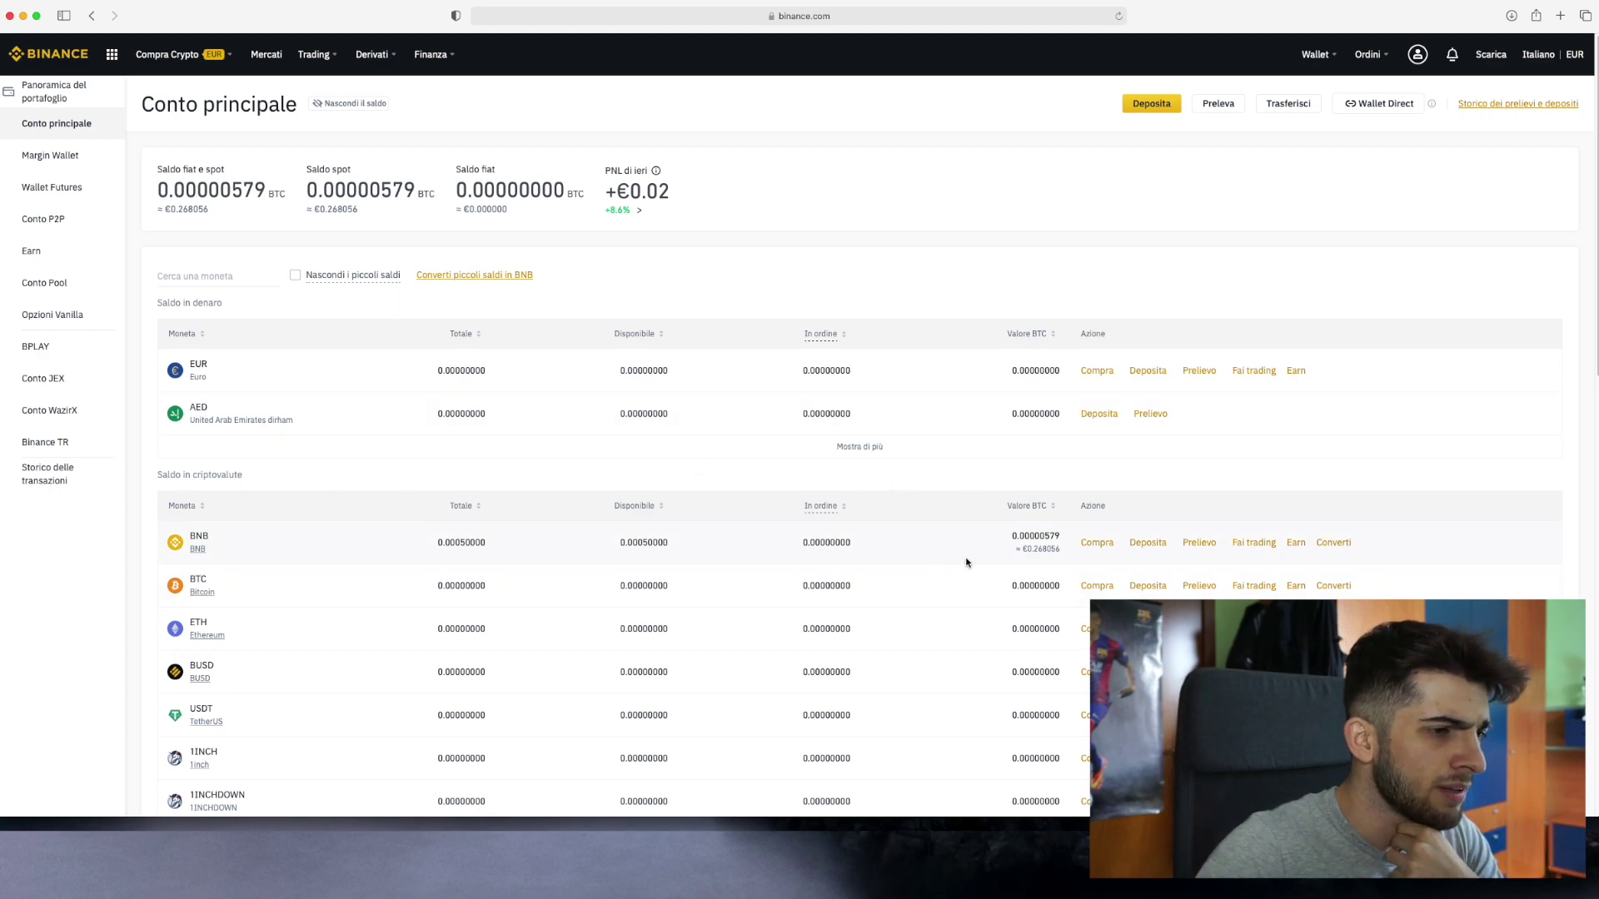
{"action": "left_click", "coordinate": [1147, 543]}
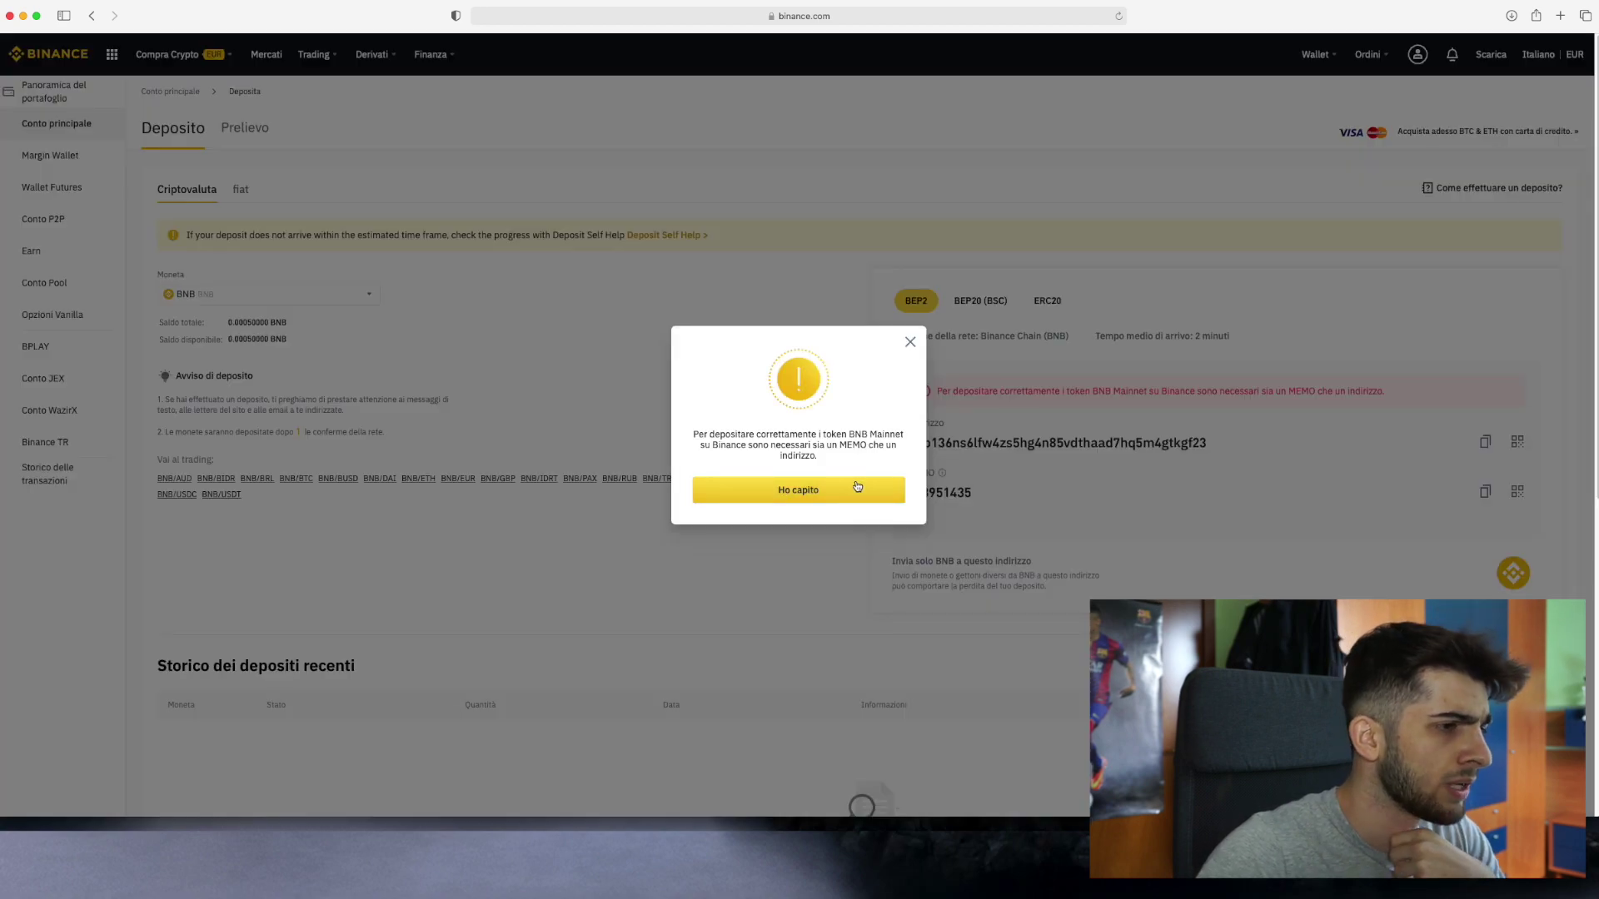
{"action": "left_click", "coordinate": [857, 487]}
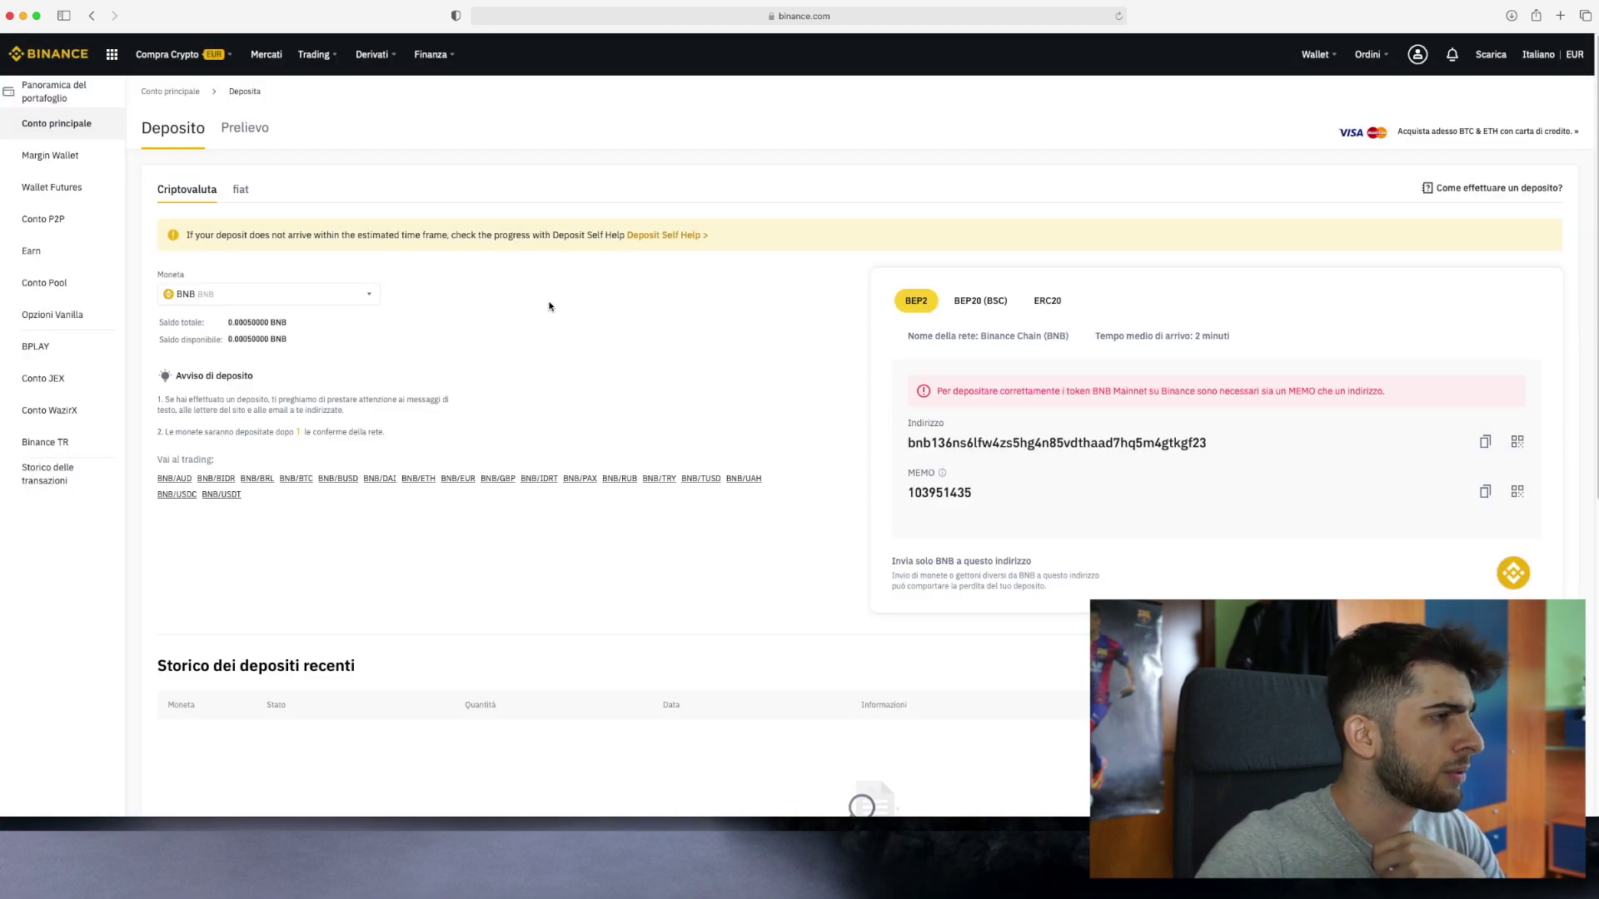
{"action": "left_click", "coordinate": [981, 310]}
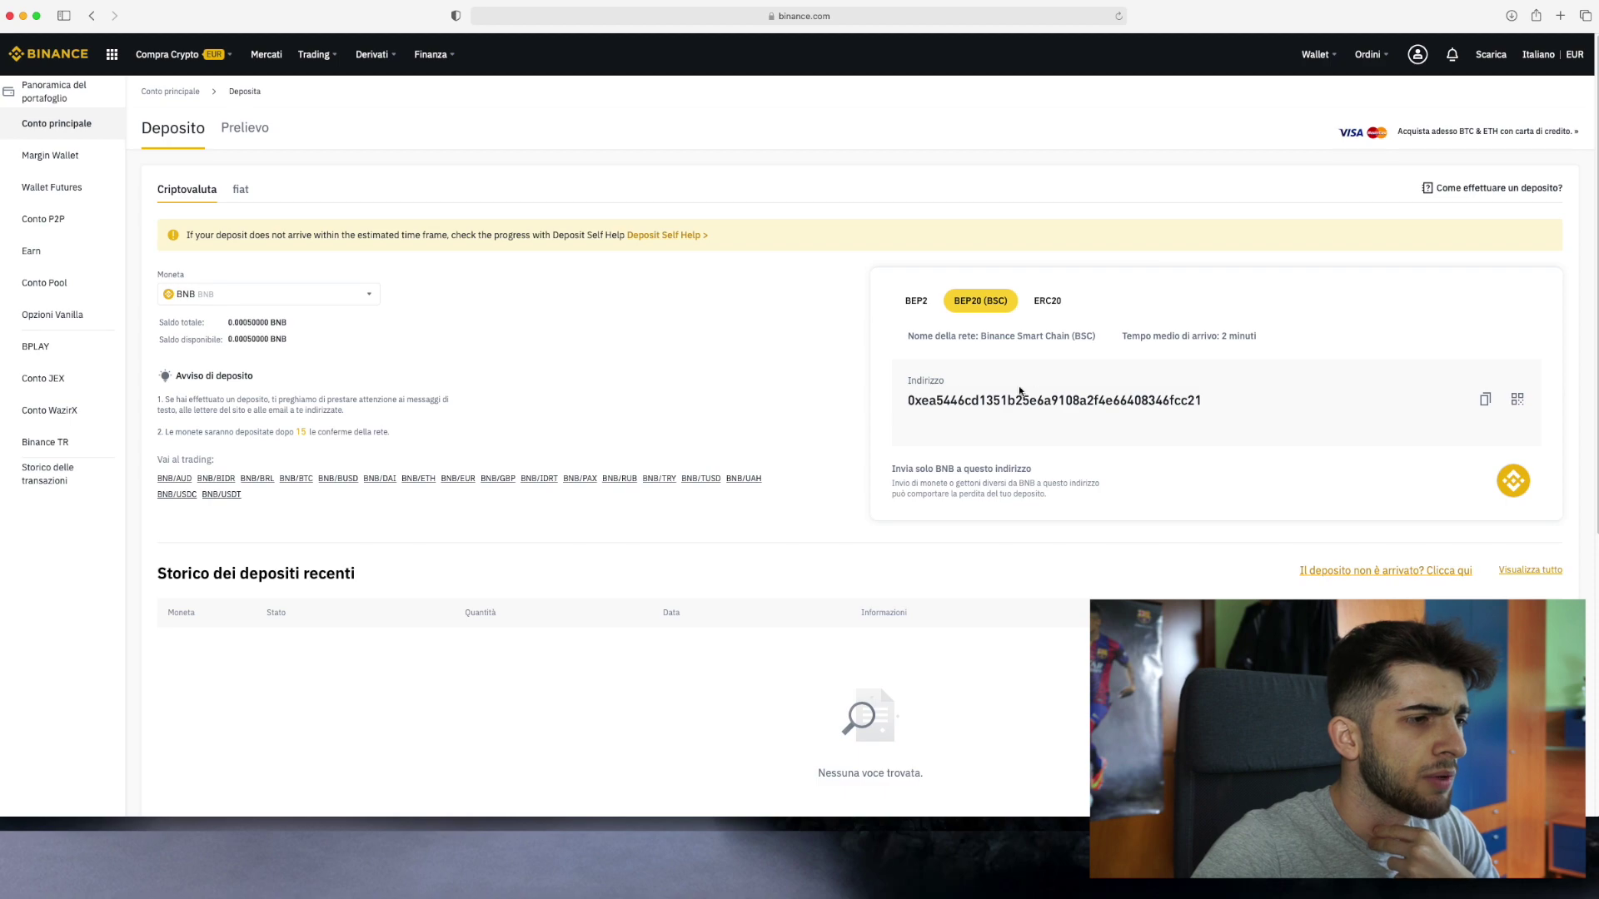
{"action": "left_click", "coordinate": [1486, 402]}
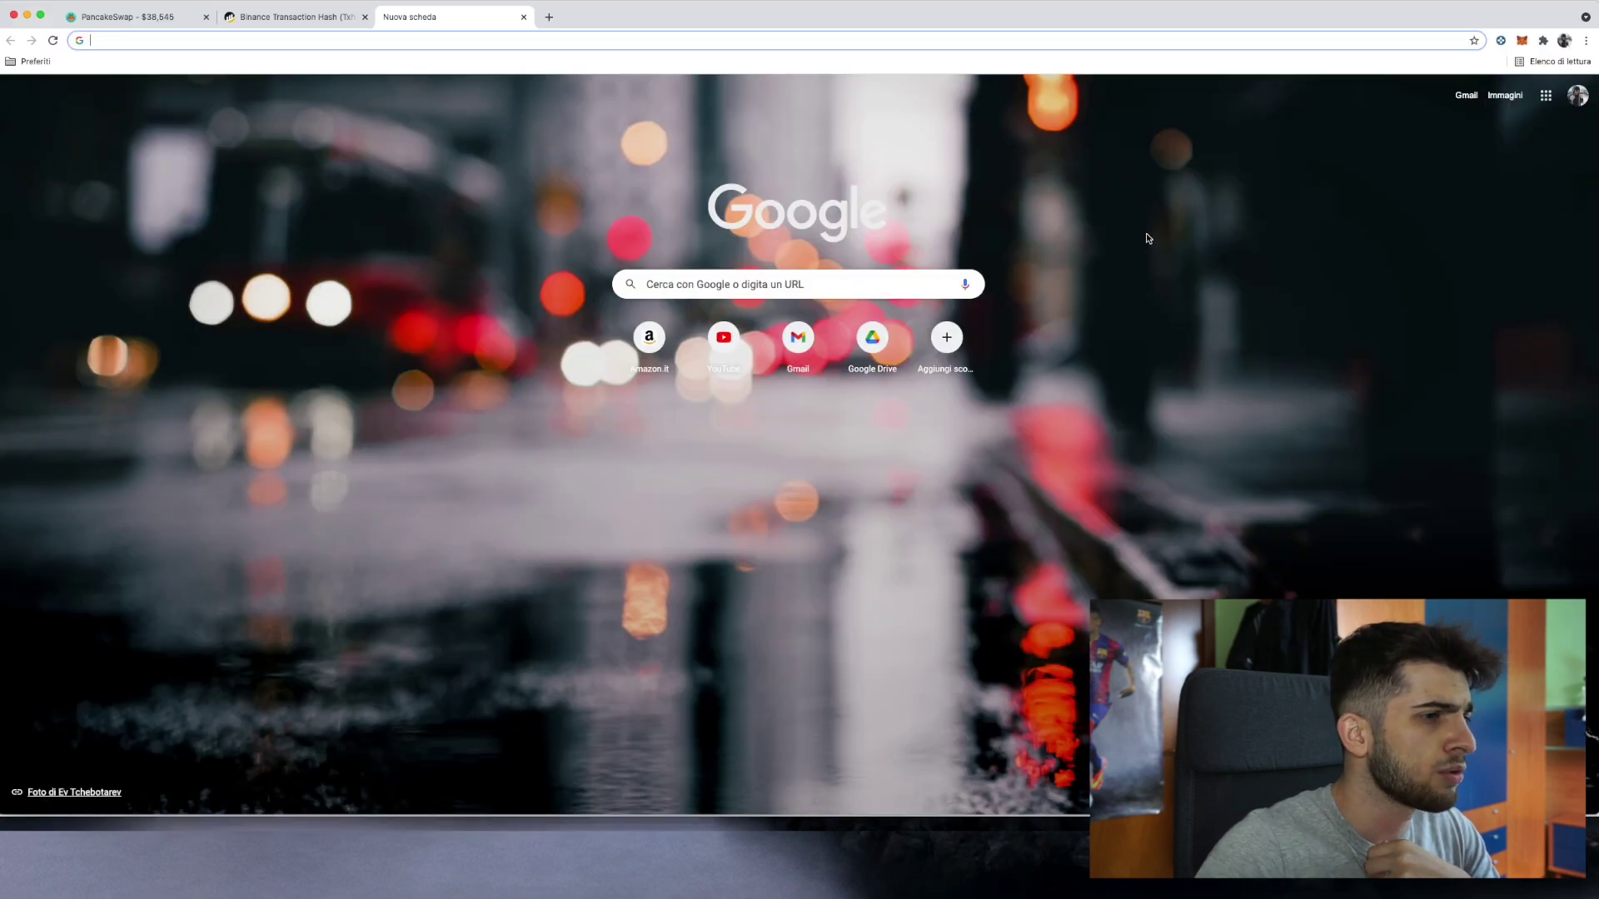
Step: Return to the MetaMask wallet in Chrome and open the BNB asset
{"action": "left_click", "coordinate": [1524, 42]}
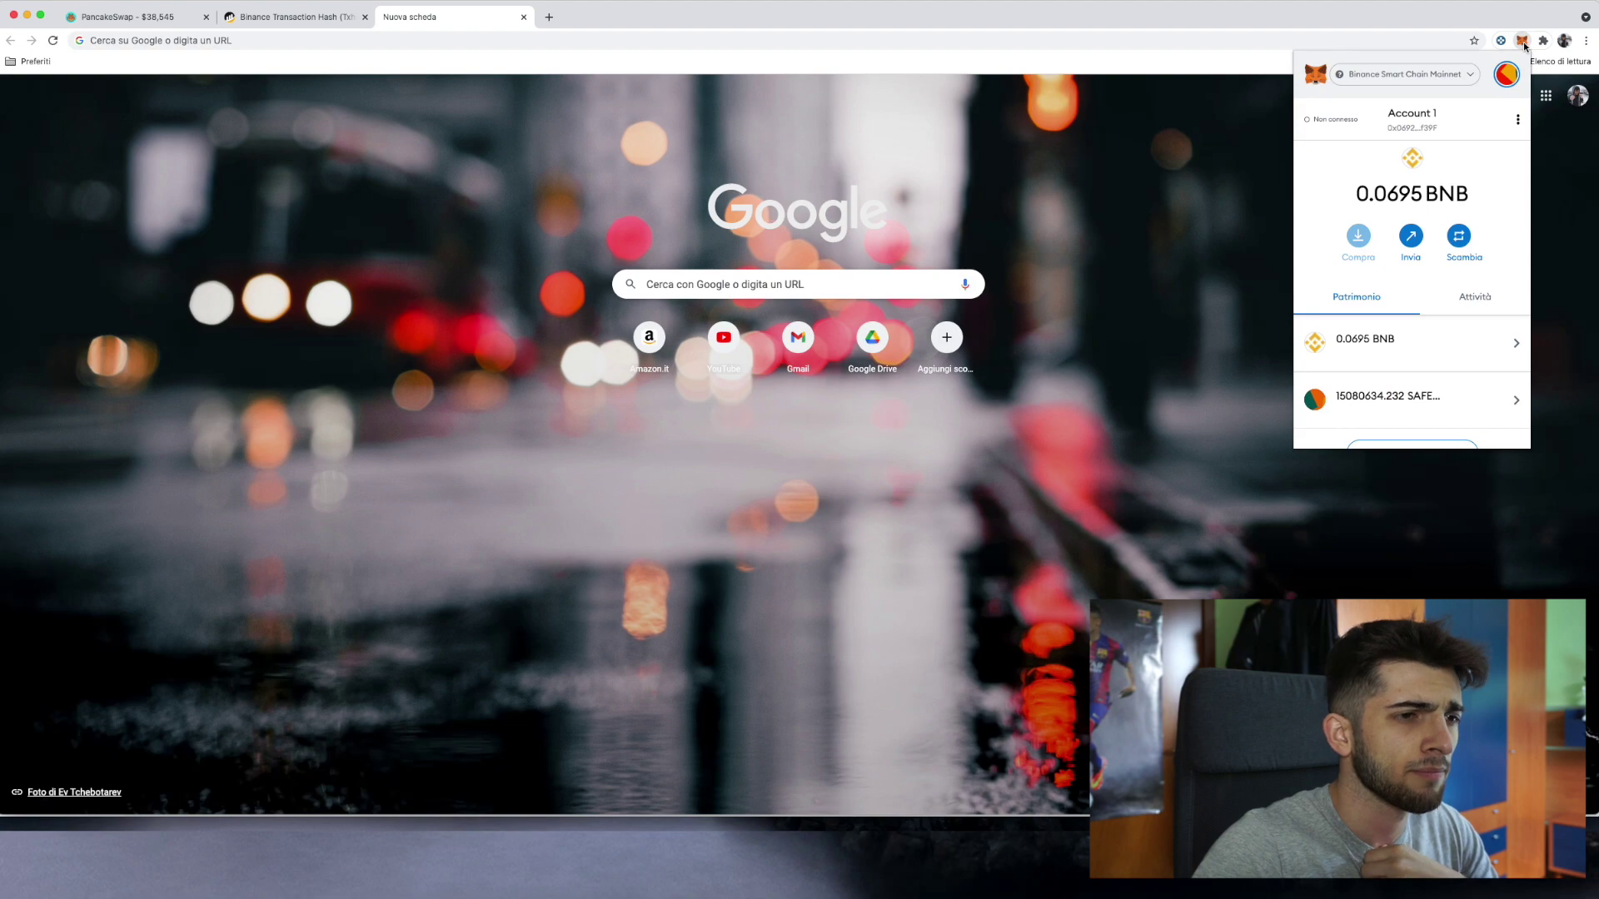
{"action": "left_click", "coordinate": [1402, 351]}
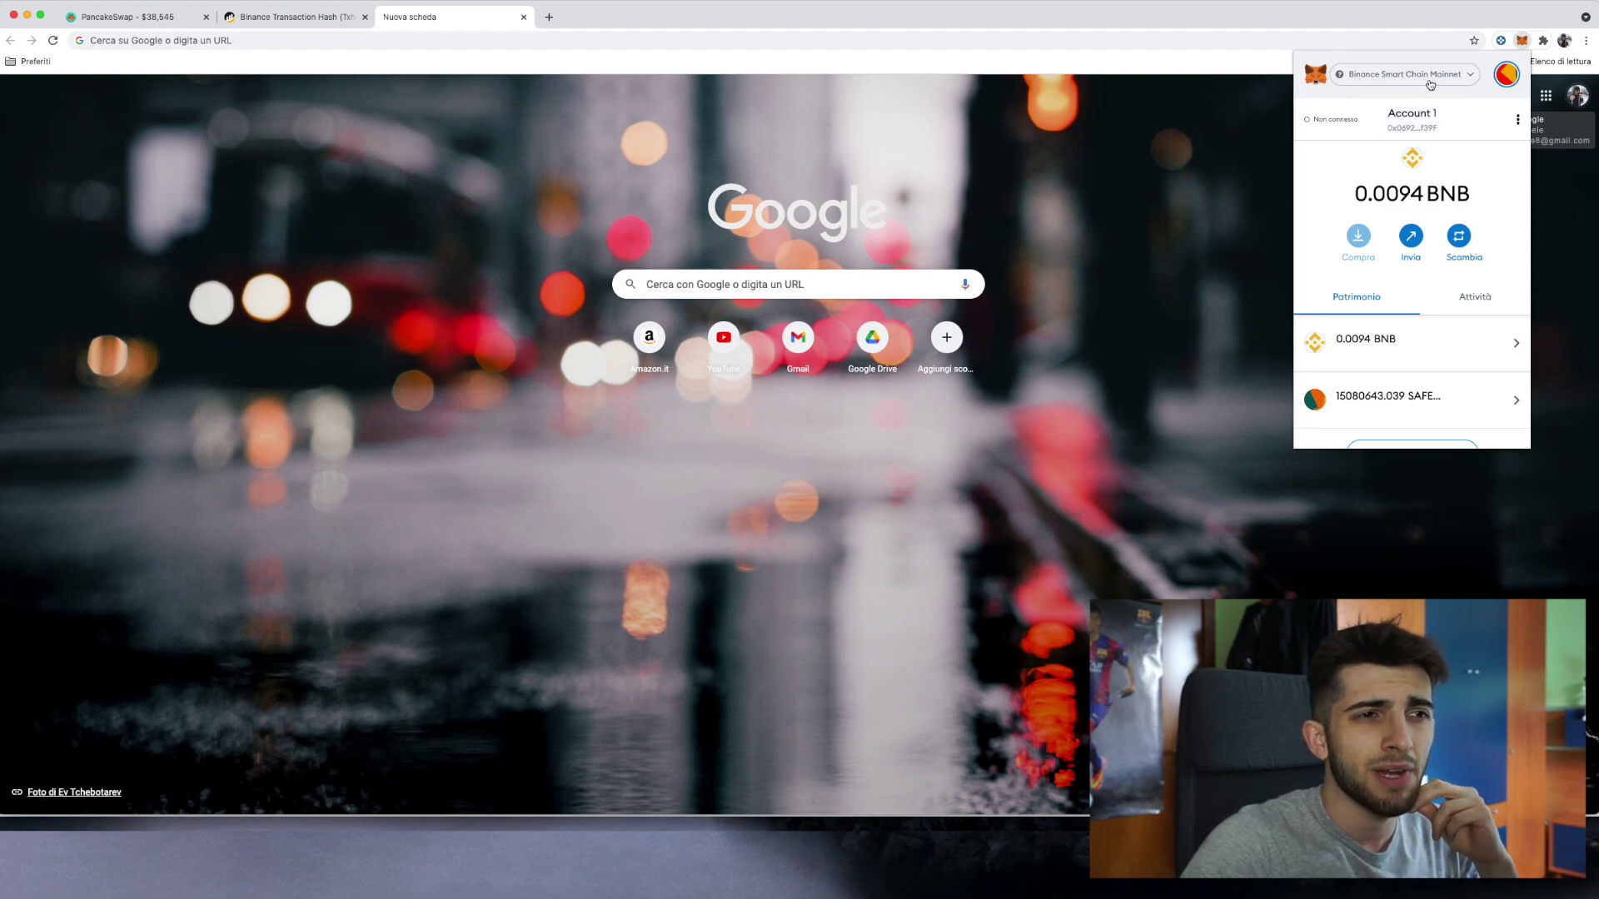
Step: Examine the Binance Smart Chain Mainnet network configuration in MetaMask's settings, from the RPC URL to the block explorer URL
{"action": "left_click", "coordinate": [1507, 75]}
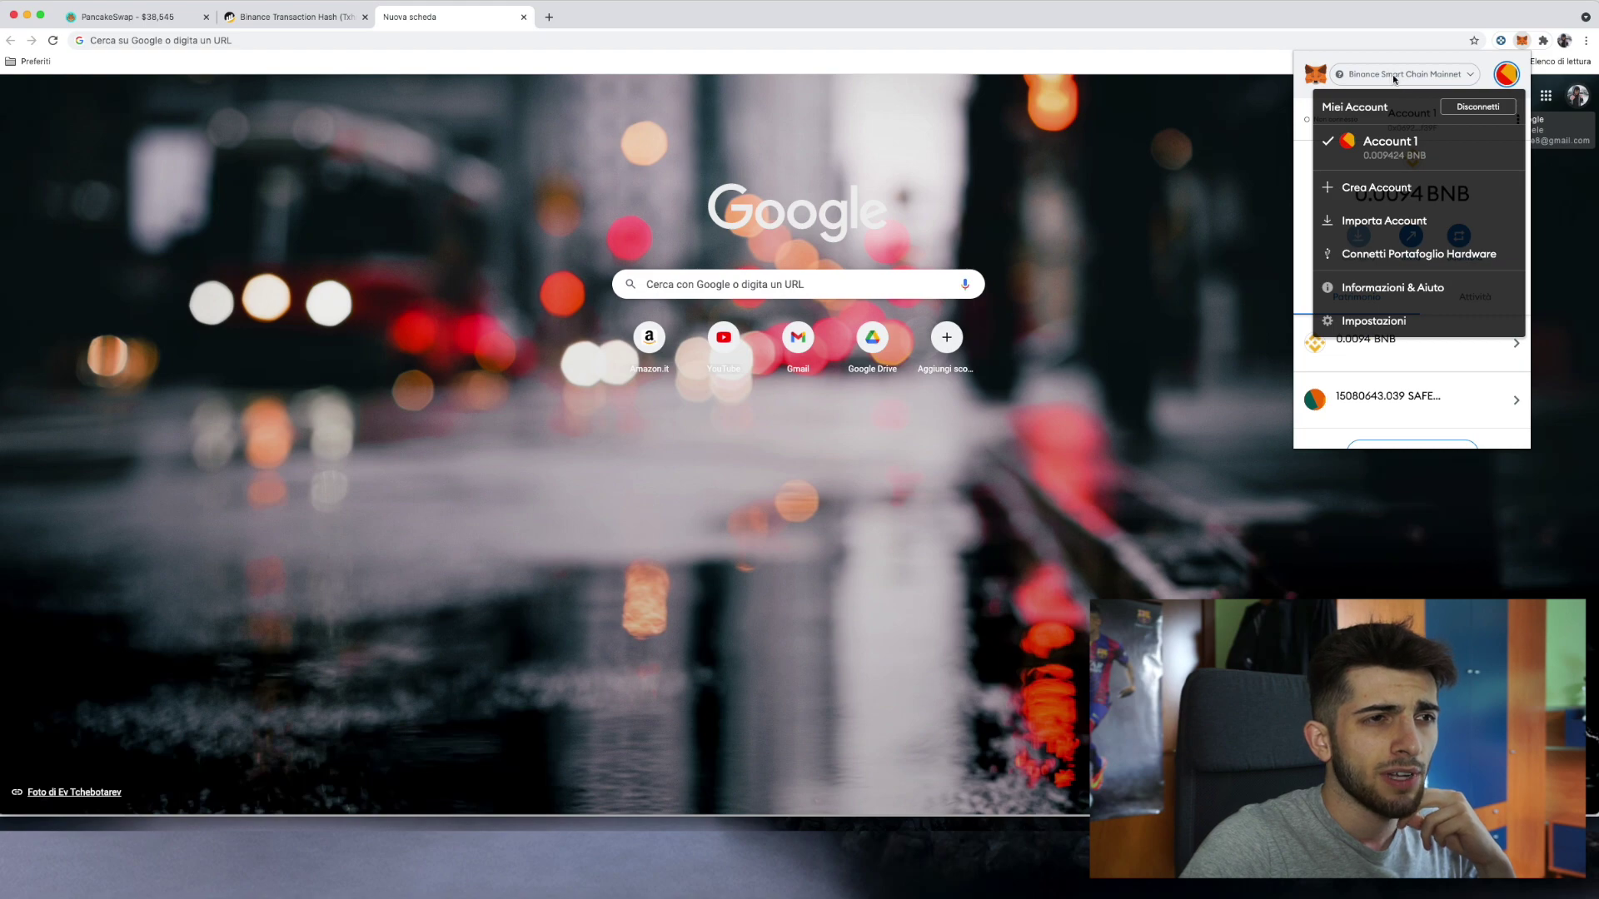
{"action": "left_click", "coordinate": [1395, 79]}
{"action": "left_click", "coordinate": [1507, 74]}
{"action": "left_click", "coordinate": [1378, 322]}
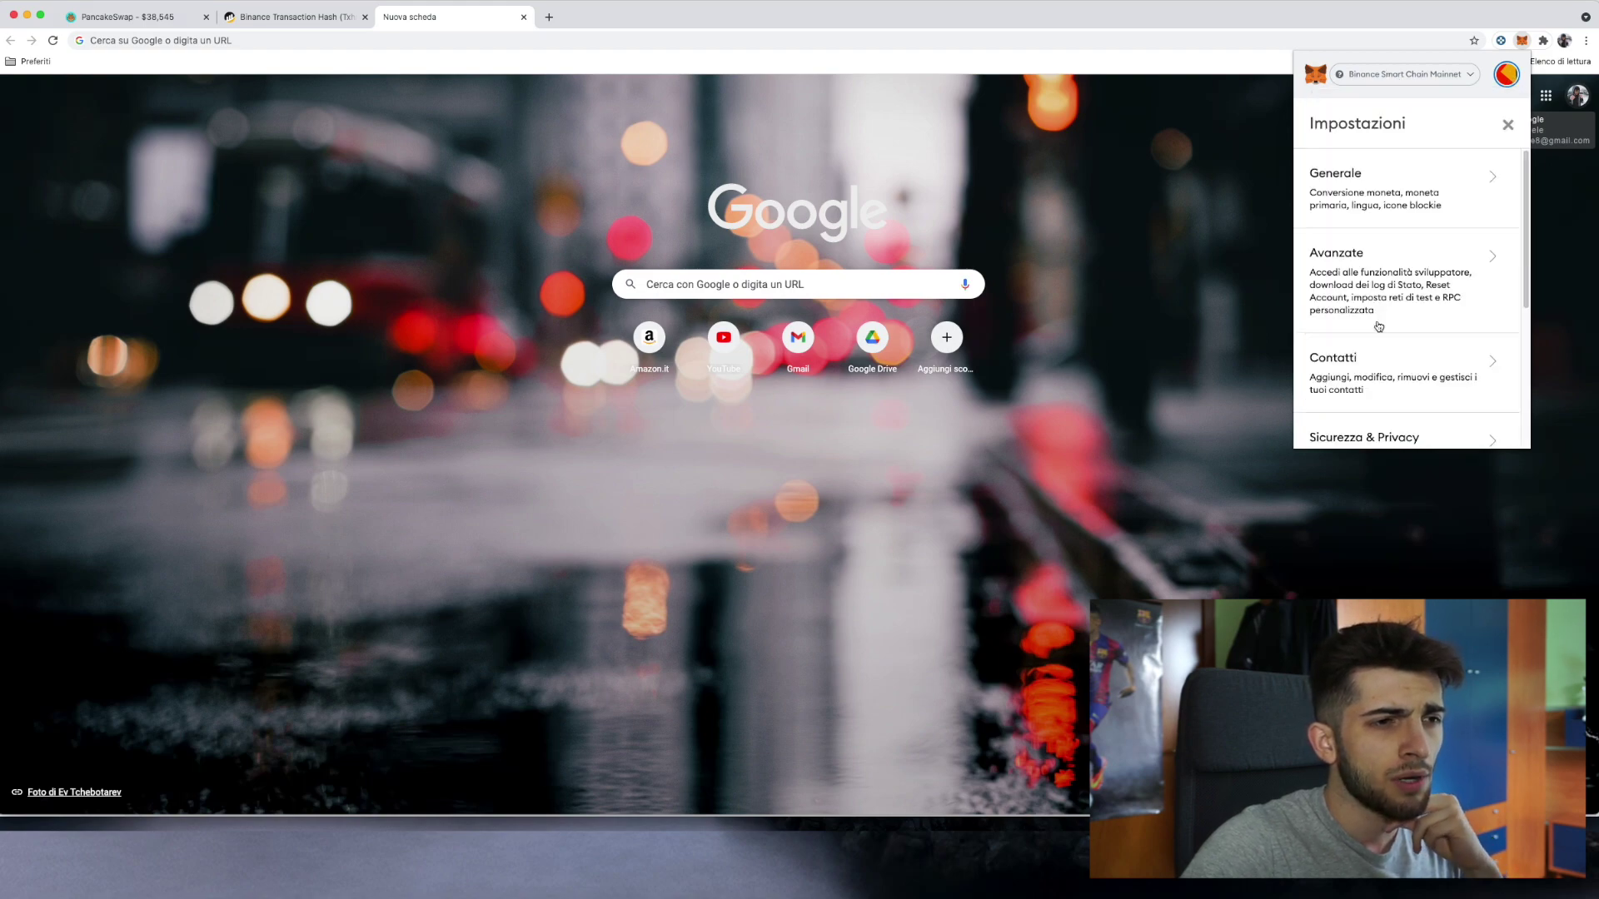
{"action": "scroll", "coordinate": [1429, 387], "scroll_direction": "down", "scroll_amount": 5}
{"action": "left_click", "coordinate": [1399, 347]}
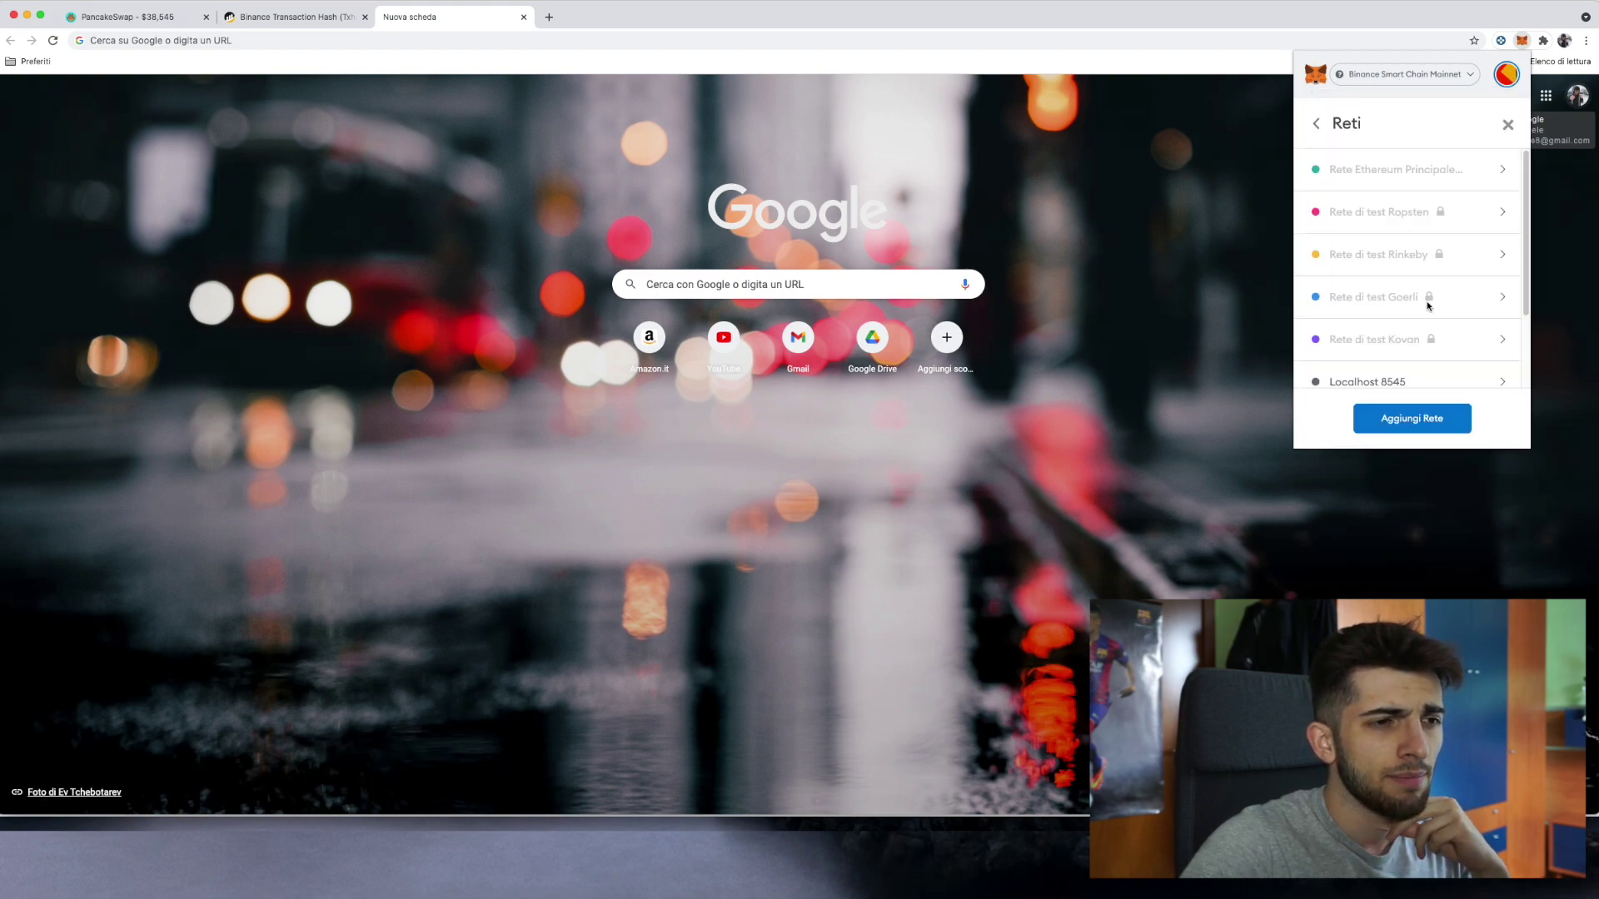
{"action": "scroll", "coordinate": [1428, 306], "scroll_direction": "down", "scroll_amount": 3}
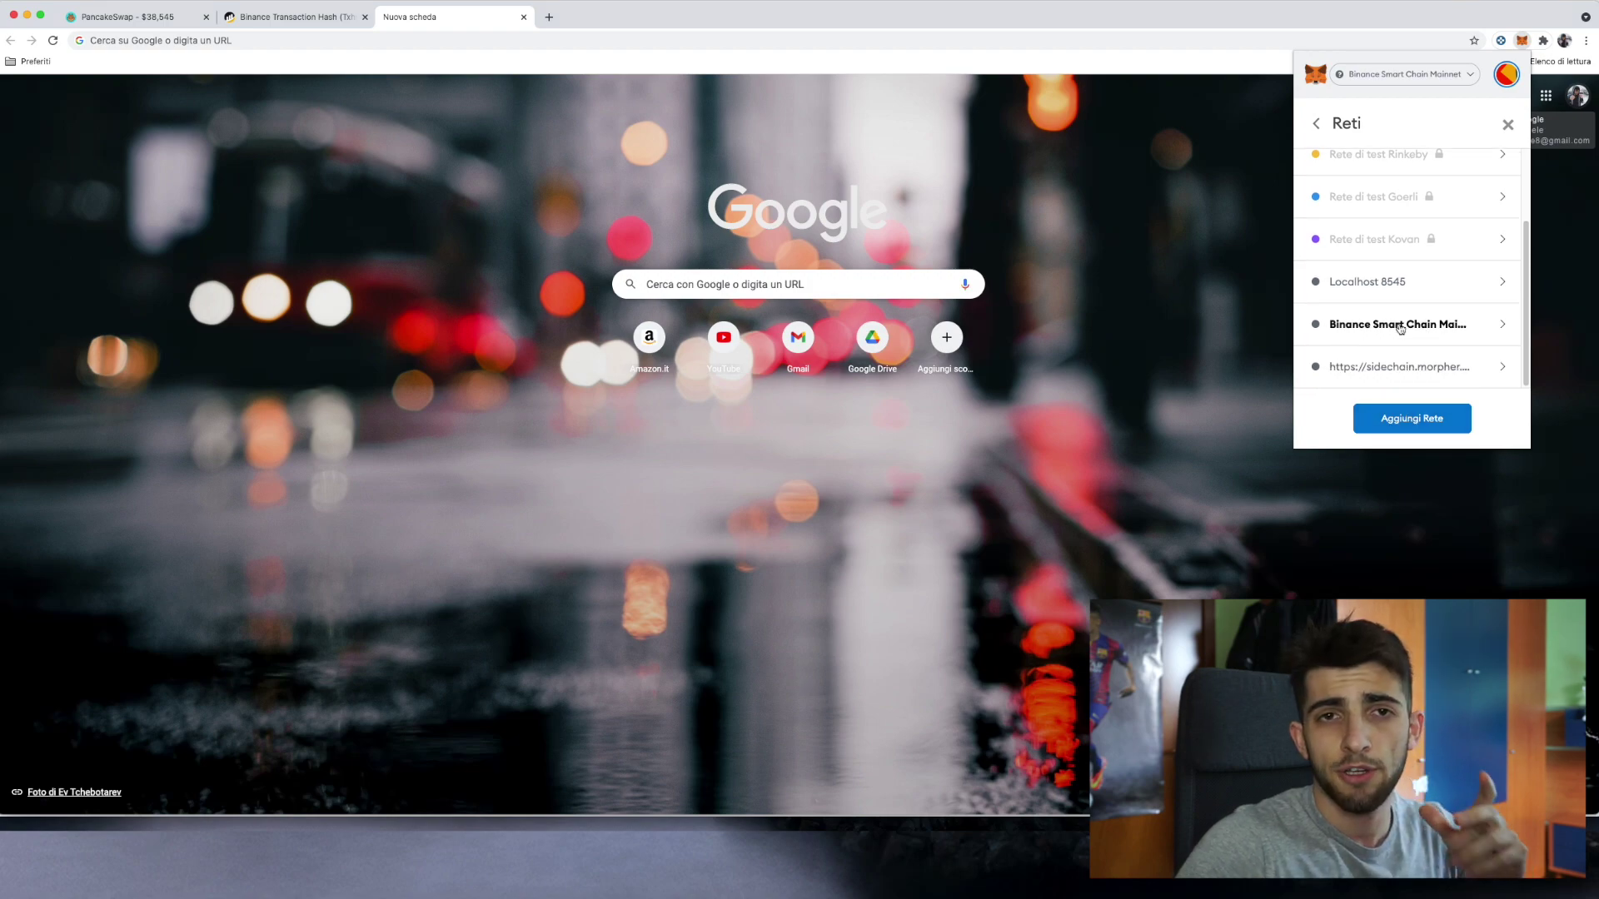
{"action": "left_click", "coordinate": [1400, 326]}
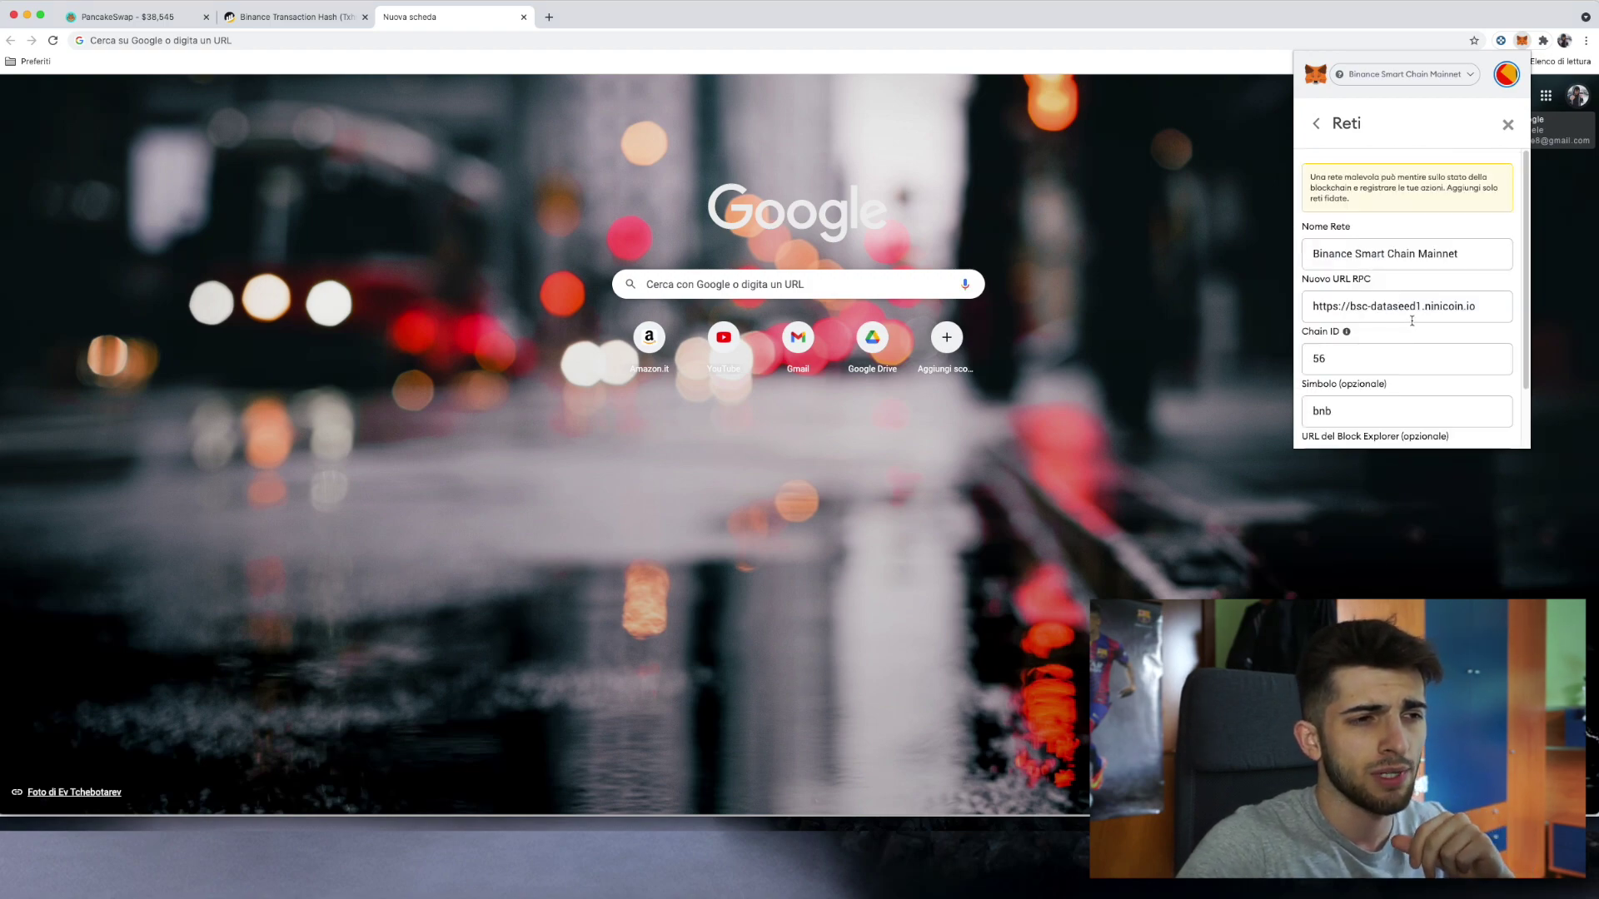
{"action": "scroll", "coordinate": [1412, 320], "scroll_direction": "down", "scroll_amount": 2}
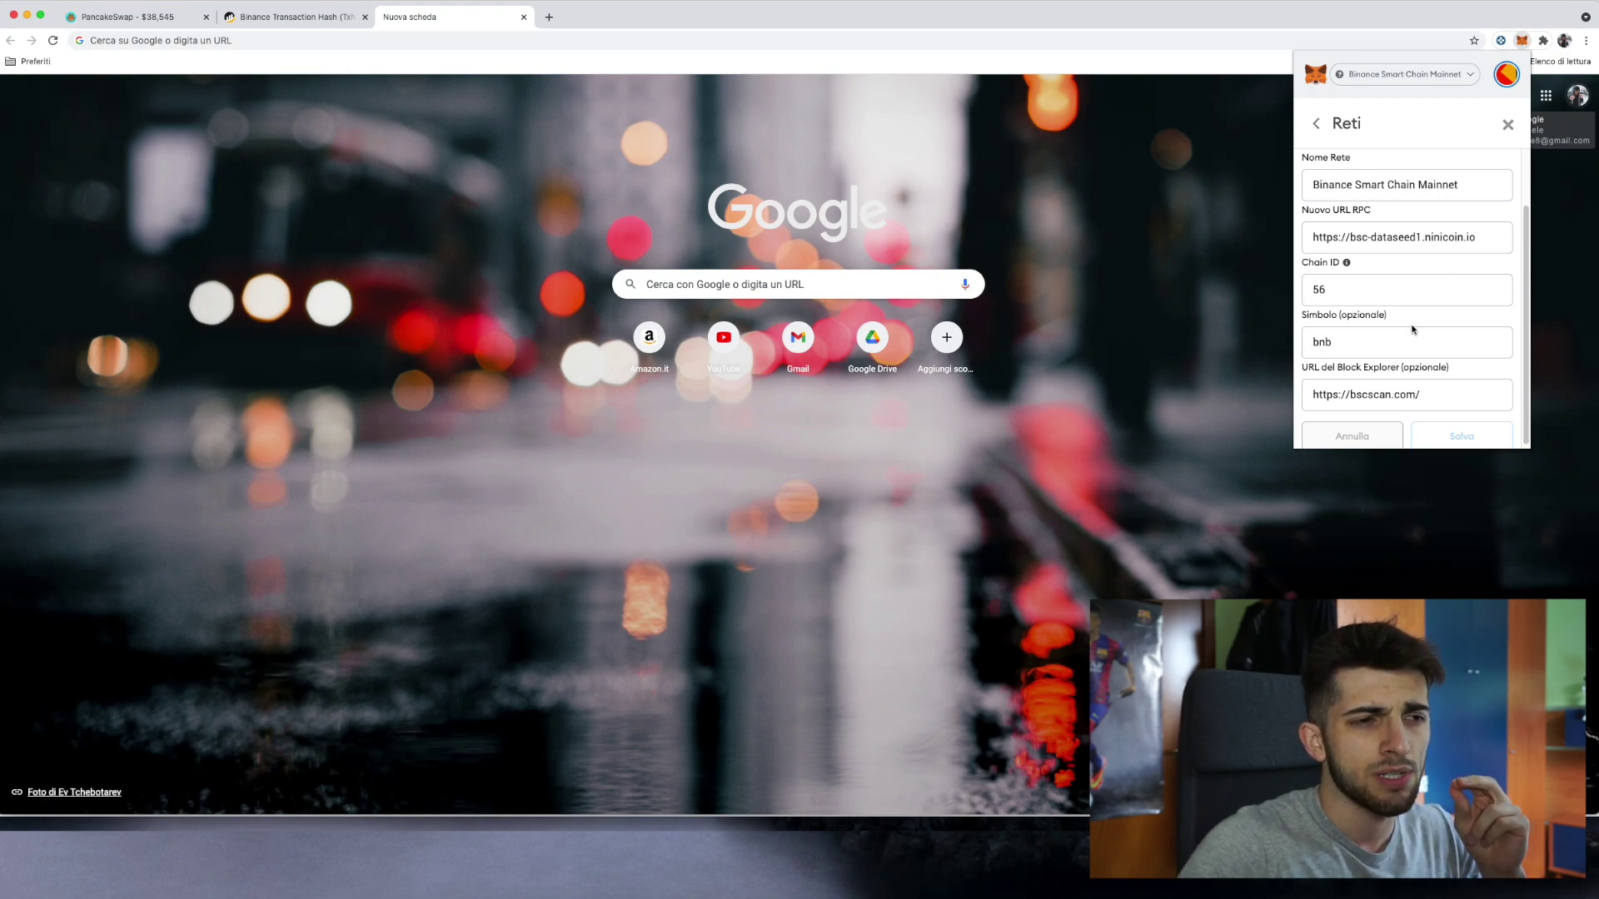
Step: Leave MetaMask's network settings and select Binance Smart Chain Mainnet as the active network
{"action": "scroll", "coordinate": [1412, 329], "scroll_direction": "down", "scroll_amount": 1}
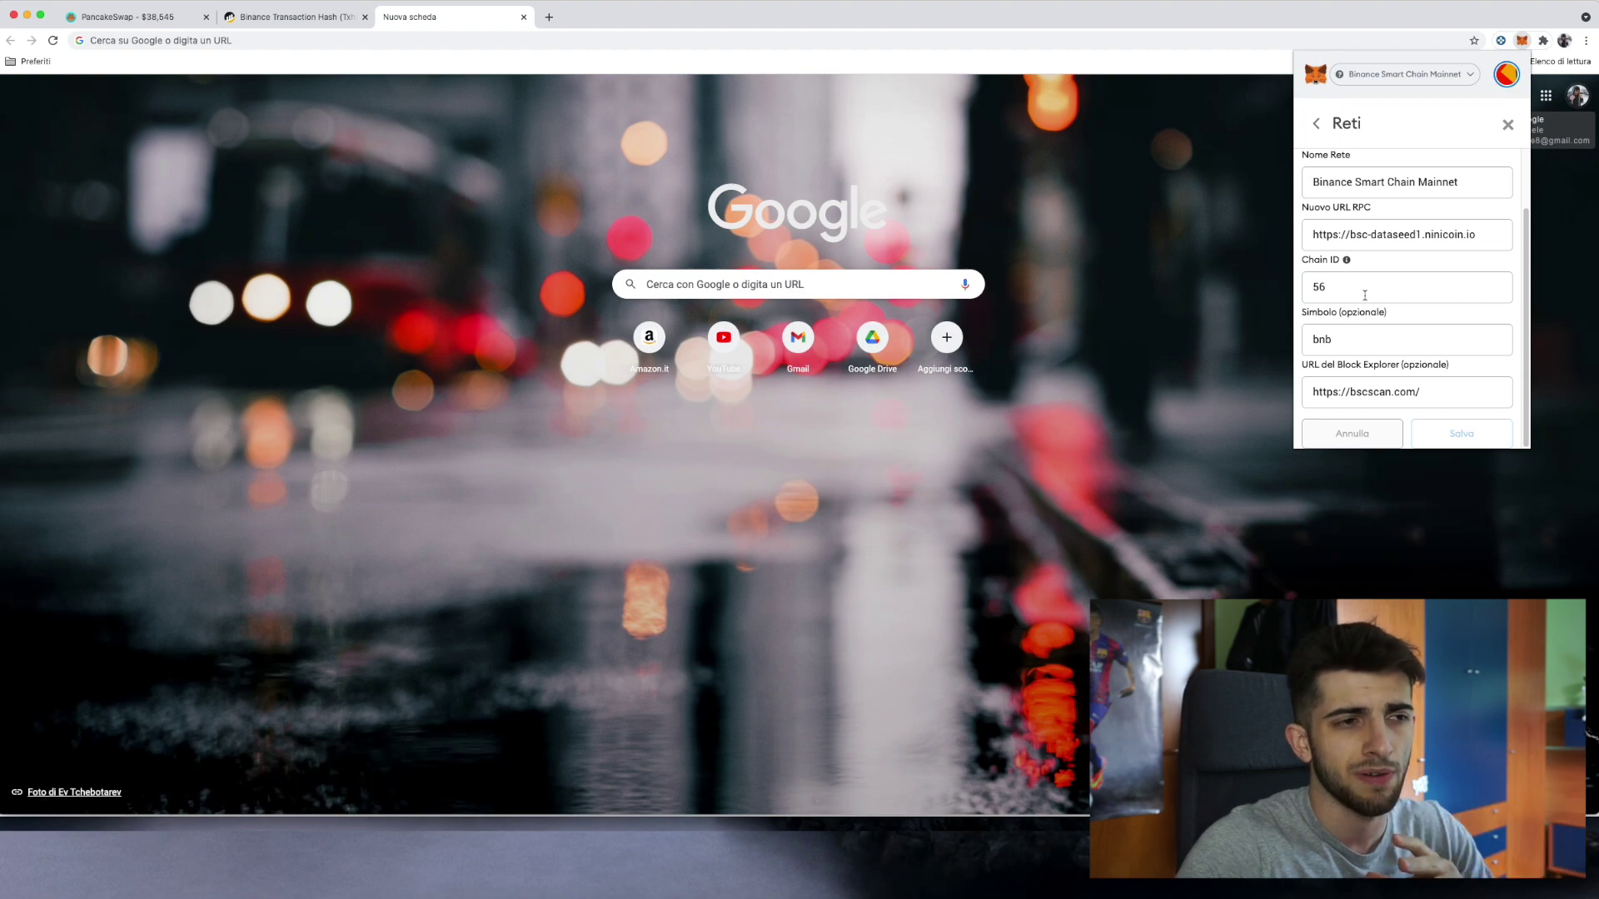
{"action": "left_click", "coordinate": [1320, 124]}
{"action": "left_click", "coordinate": [1504, 127]}
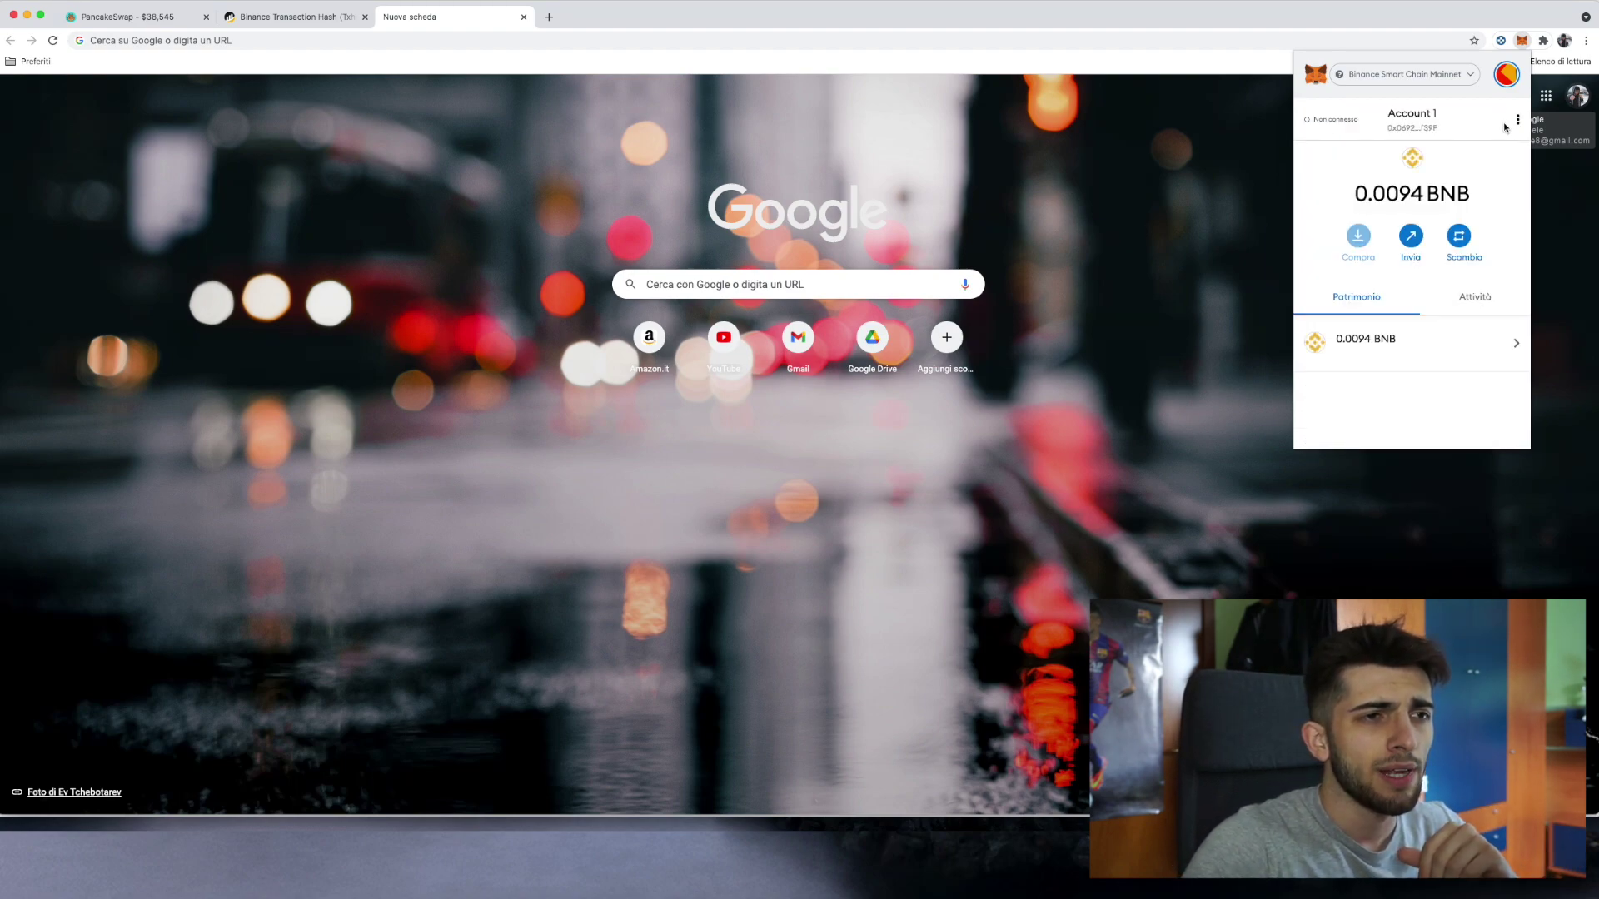
{"action": "left_click", "coordinate": [1428, 74]}
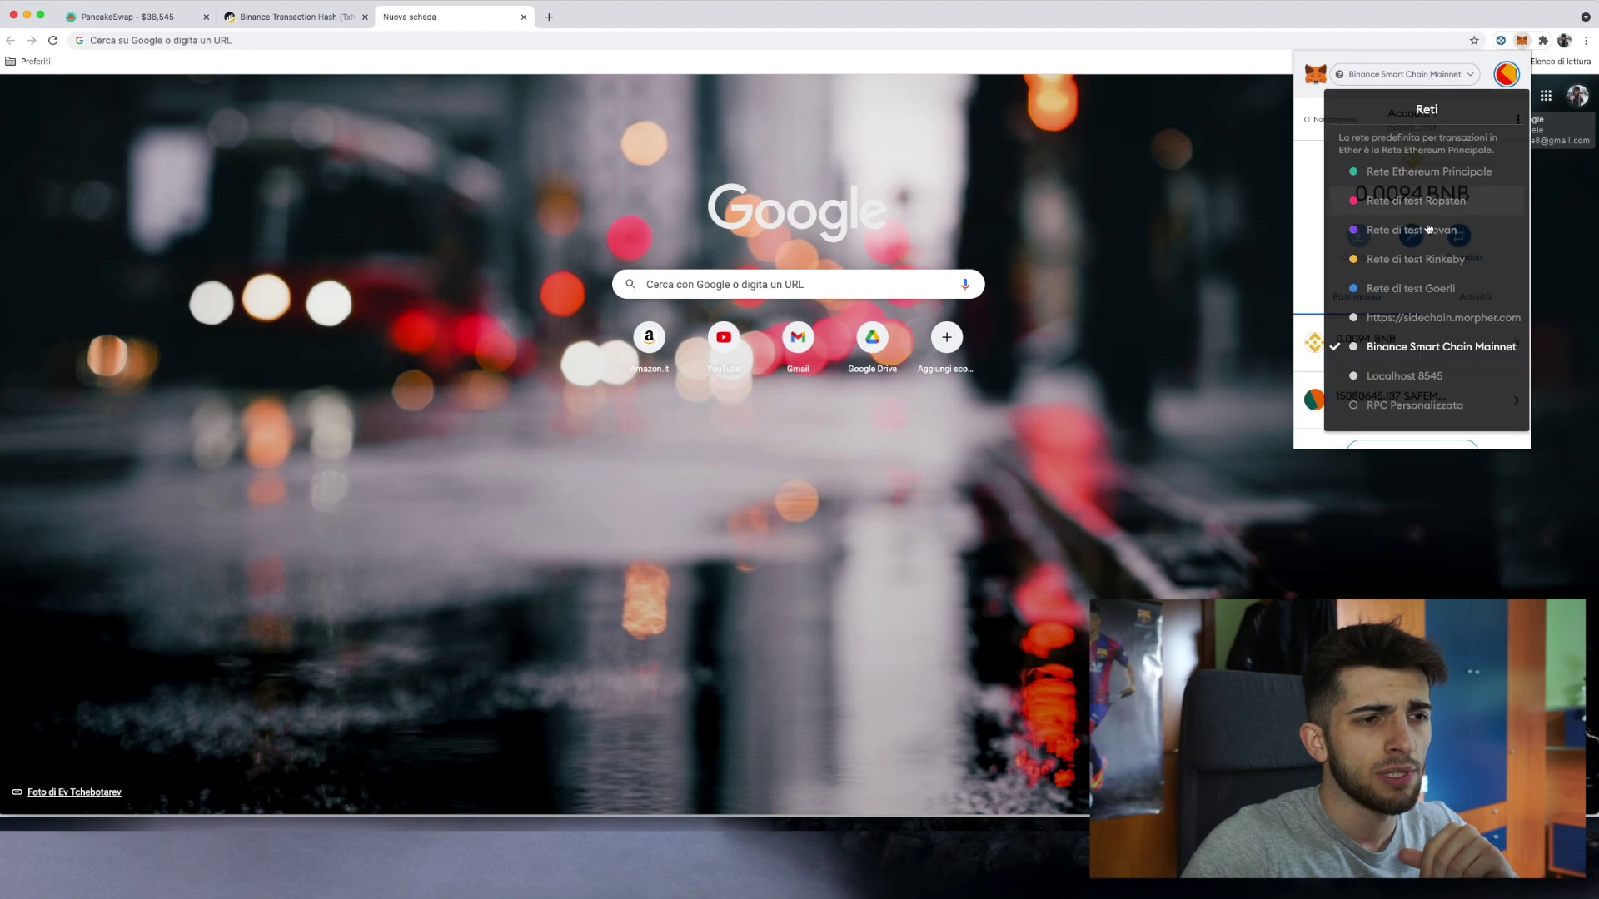
{"action": "left_click", "coordinate": [1409, 349]}
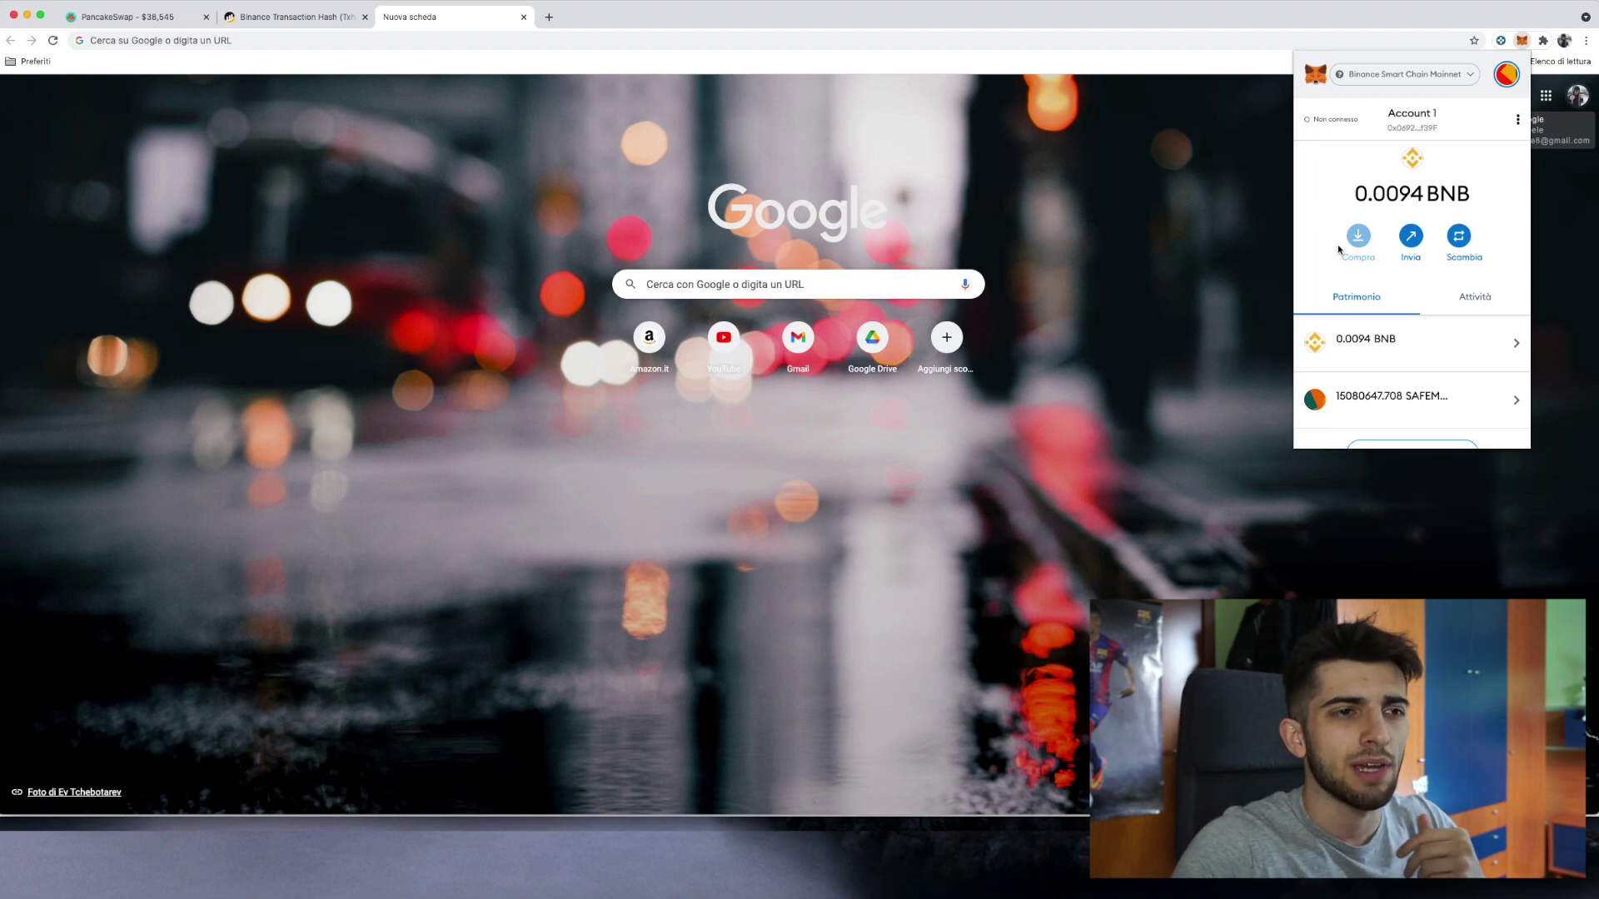
Step: Send 0.06 BNB from the MetaMask wallet to the copied Binance deposit address and confirm the transaction
{"action": "left_click", "coordinate": [1411, 237]}
{"action": "key", "text": "super+v"}
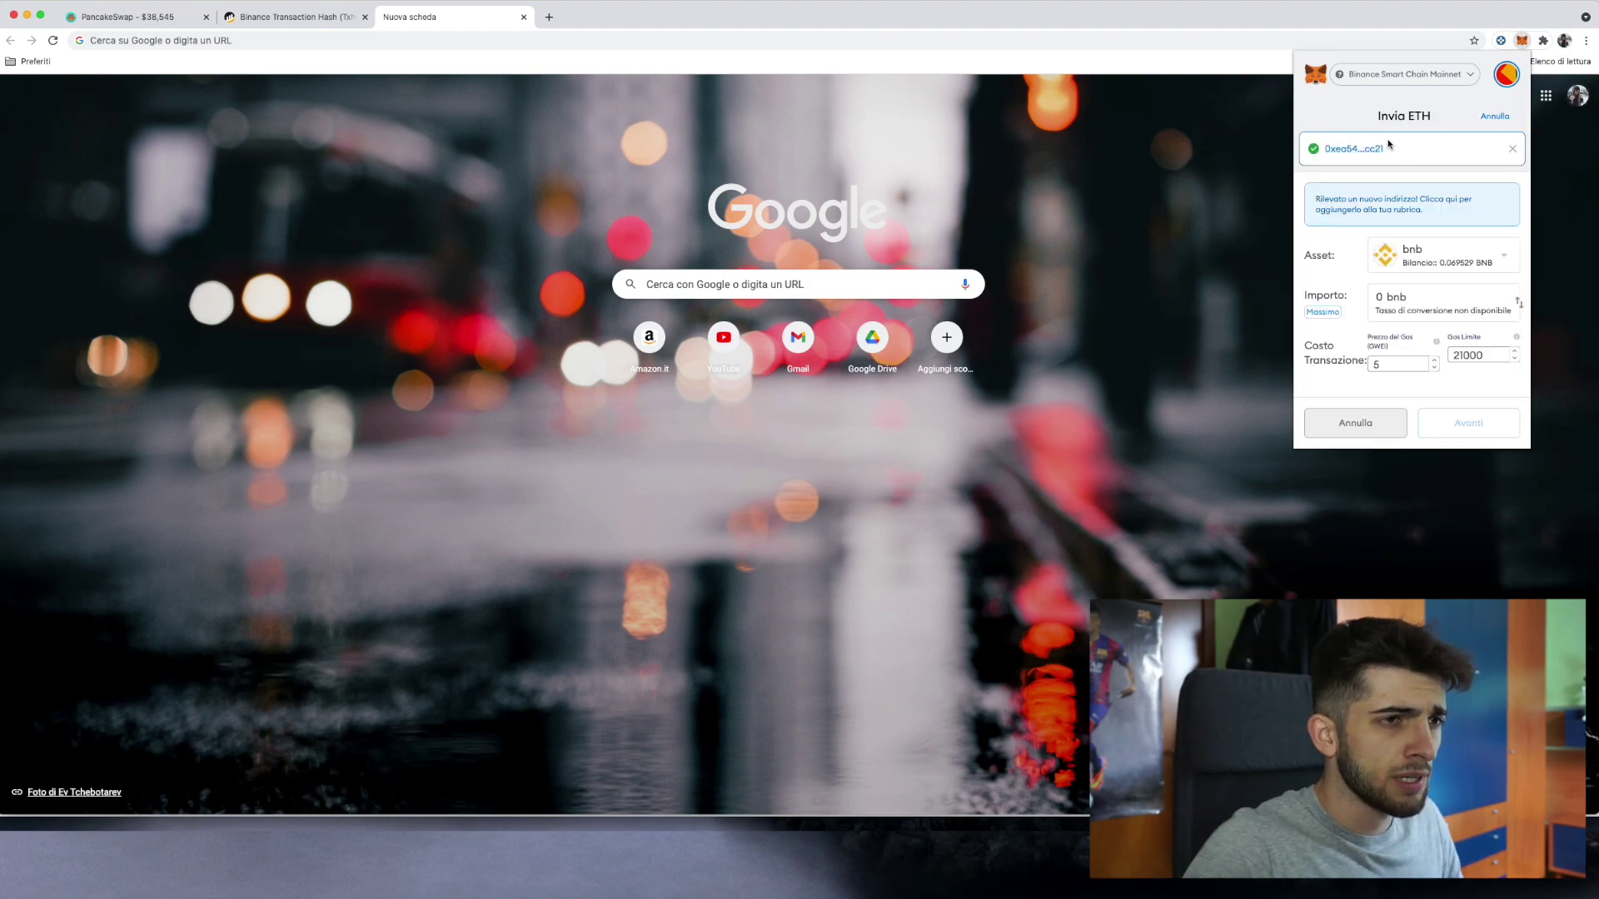
{"action": "left_click", "coordinate": [1427, 298]}
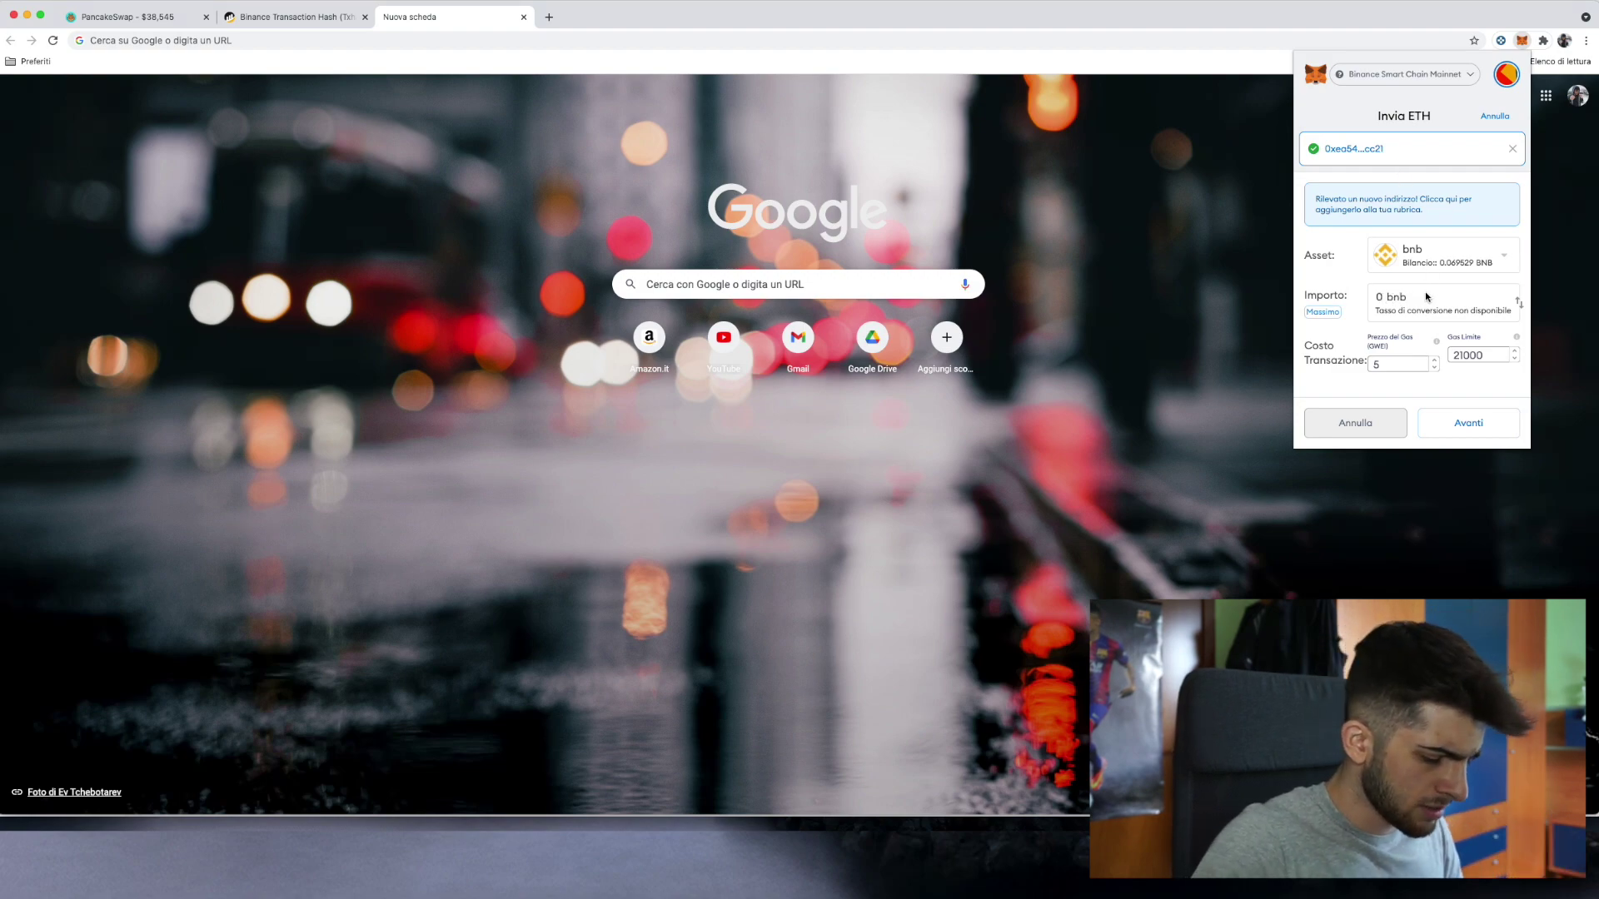
{"action": "type", "text": ".06"}
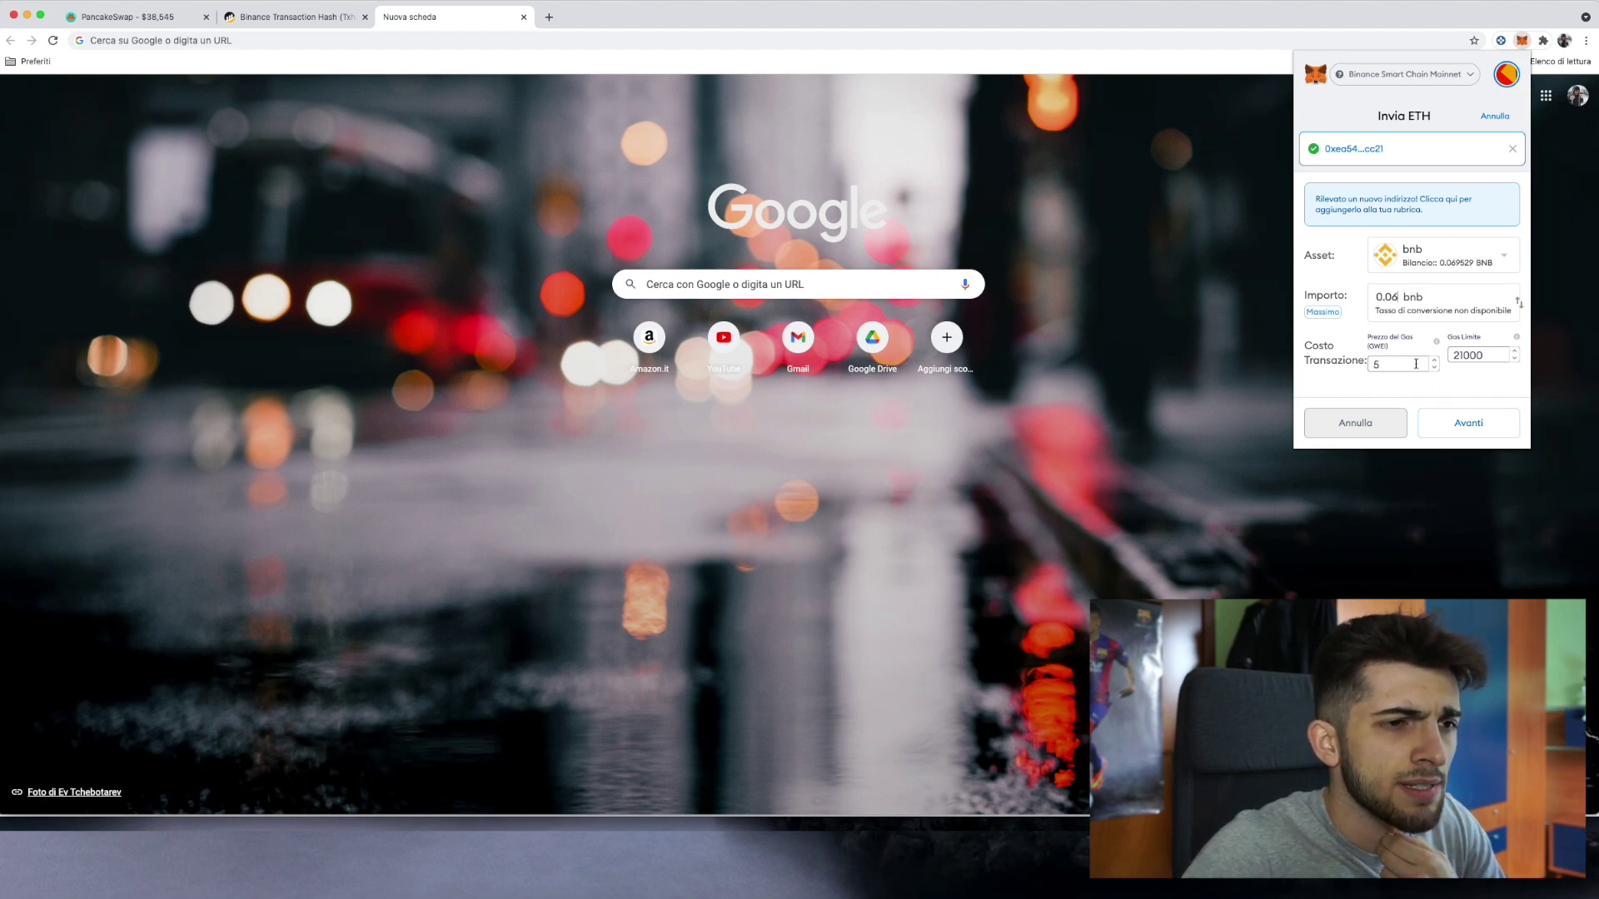
{"action": "left_click", "coordinate": [1474, 425]}
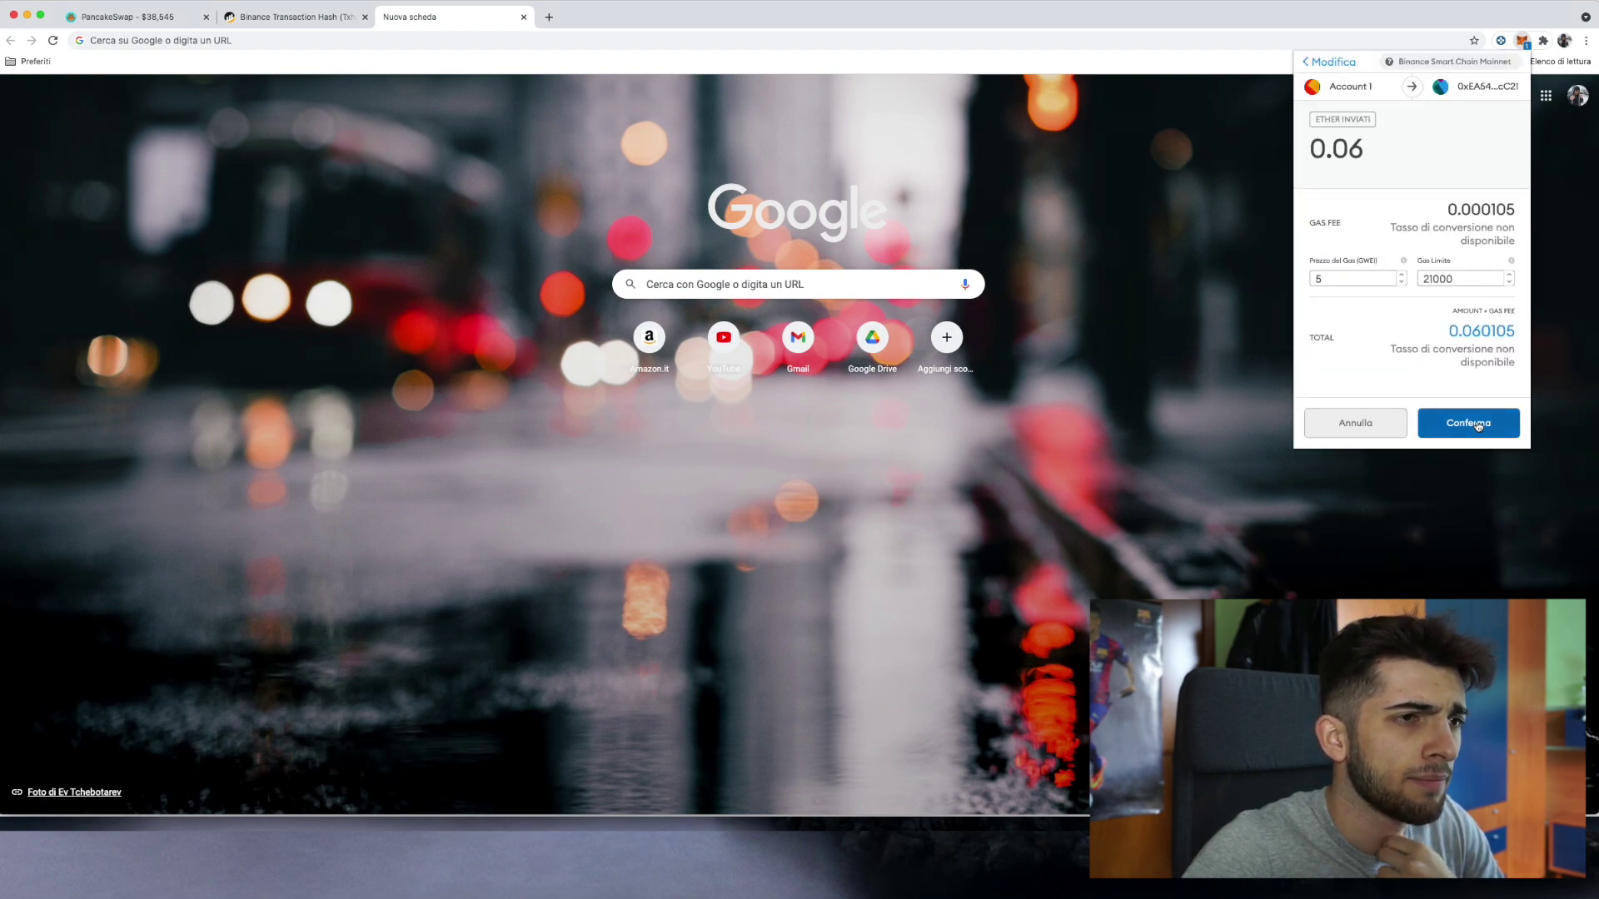
{"action": "left_click", "coordinate": [1478, 424]}
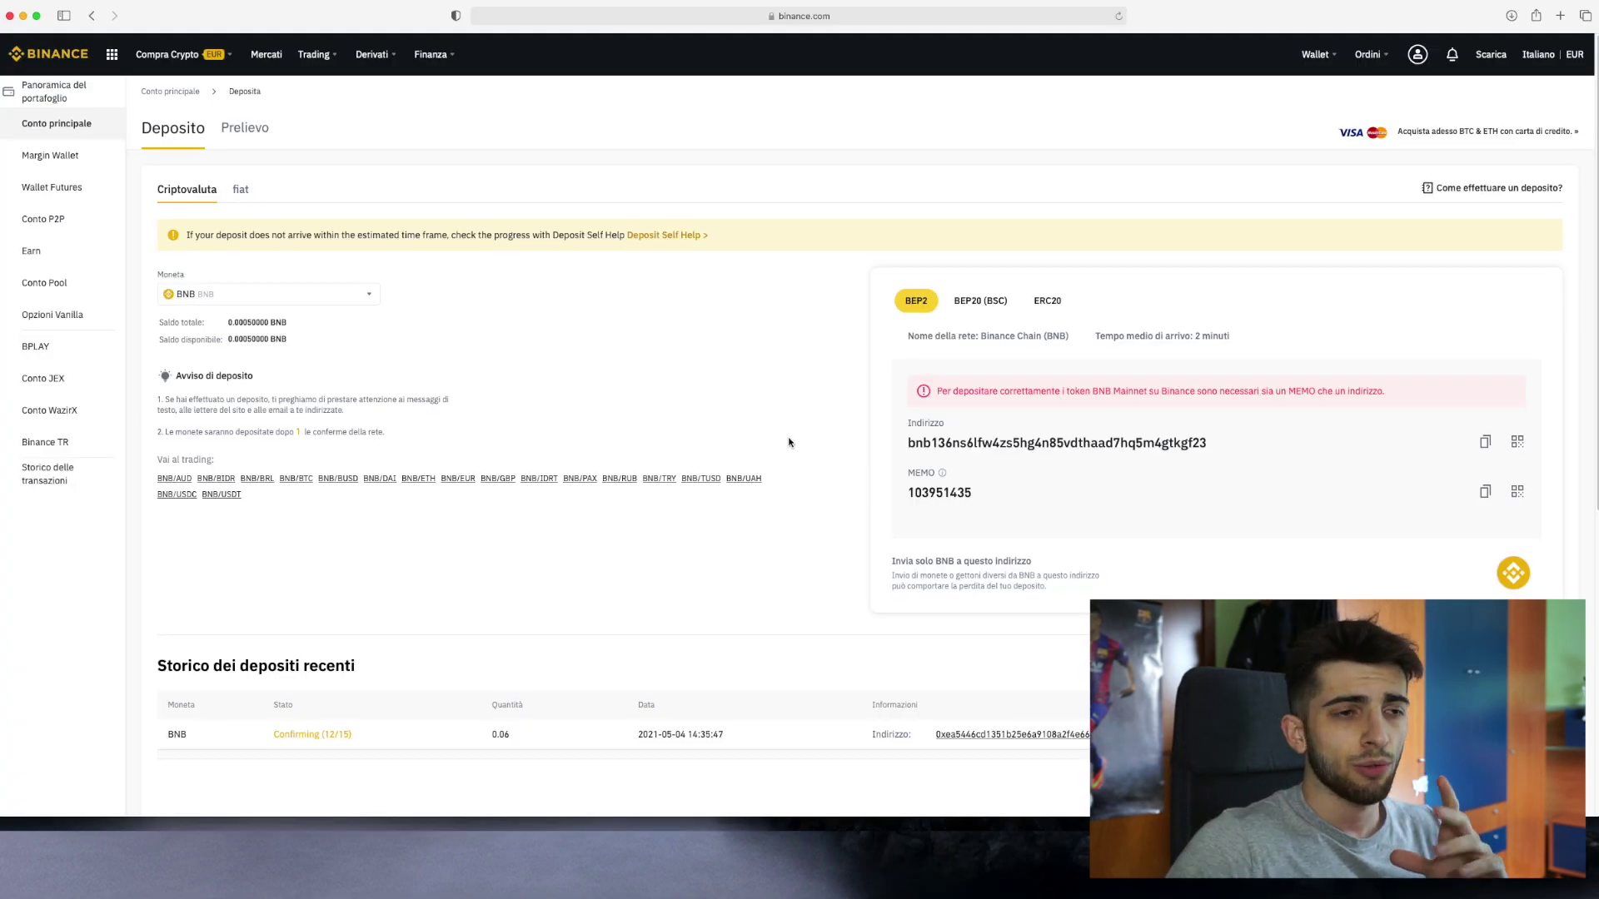
Step: Check the BNB transfer in Binance's recent deposit history and open the spot wallet
{"action": "scroll", "coordinate": [751, 418], "scroll_direction": "down", "scroll_amount": 1}
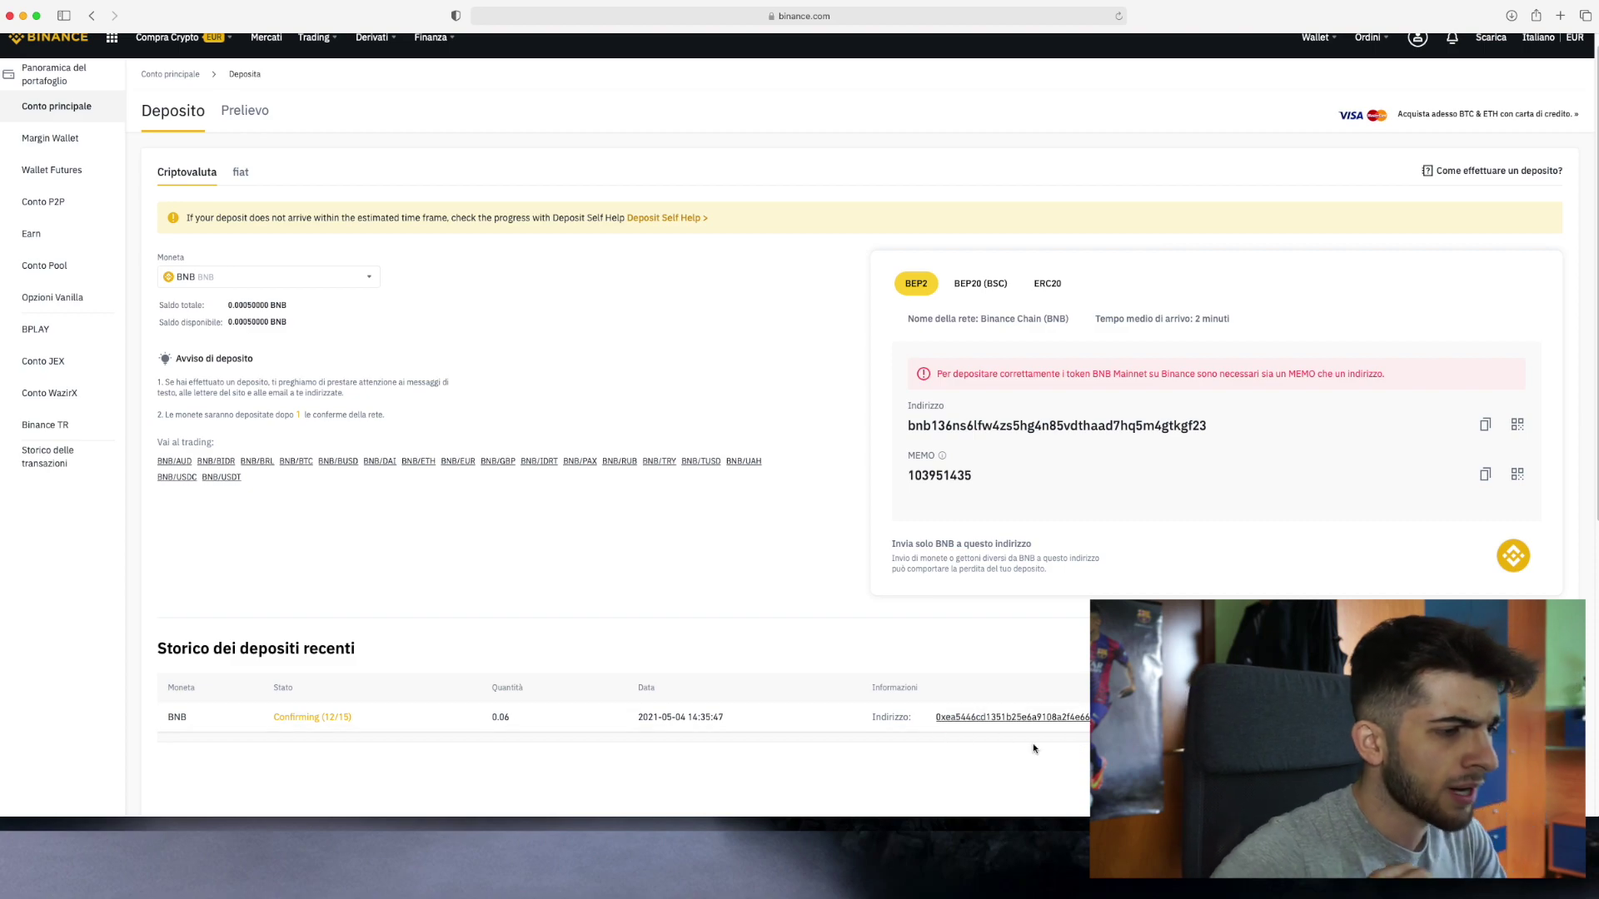
{"action": "scroll", "coordinate": [442, 172], "scroll_direction": "up", "scroll_amount": 1}
{"action": "mouse_move", "coordinate": [1318, 55]}
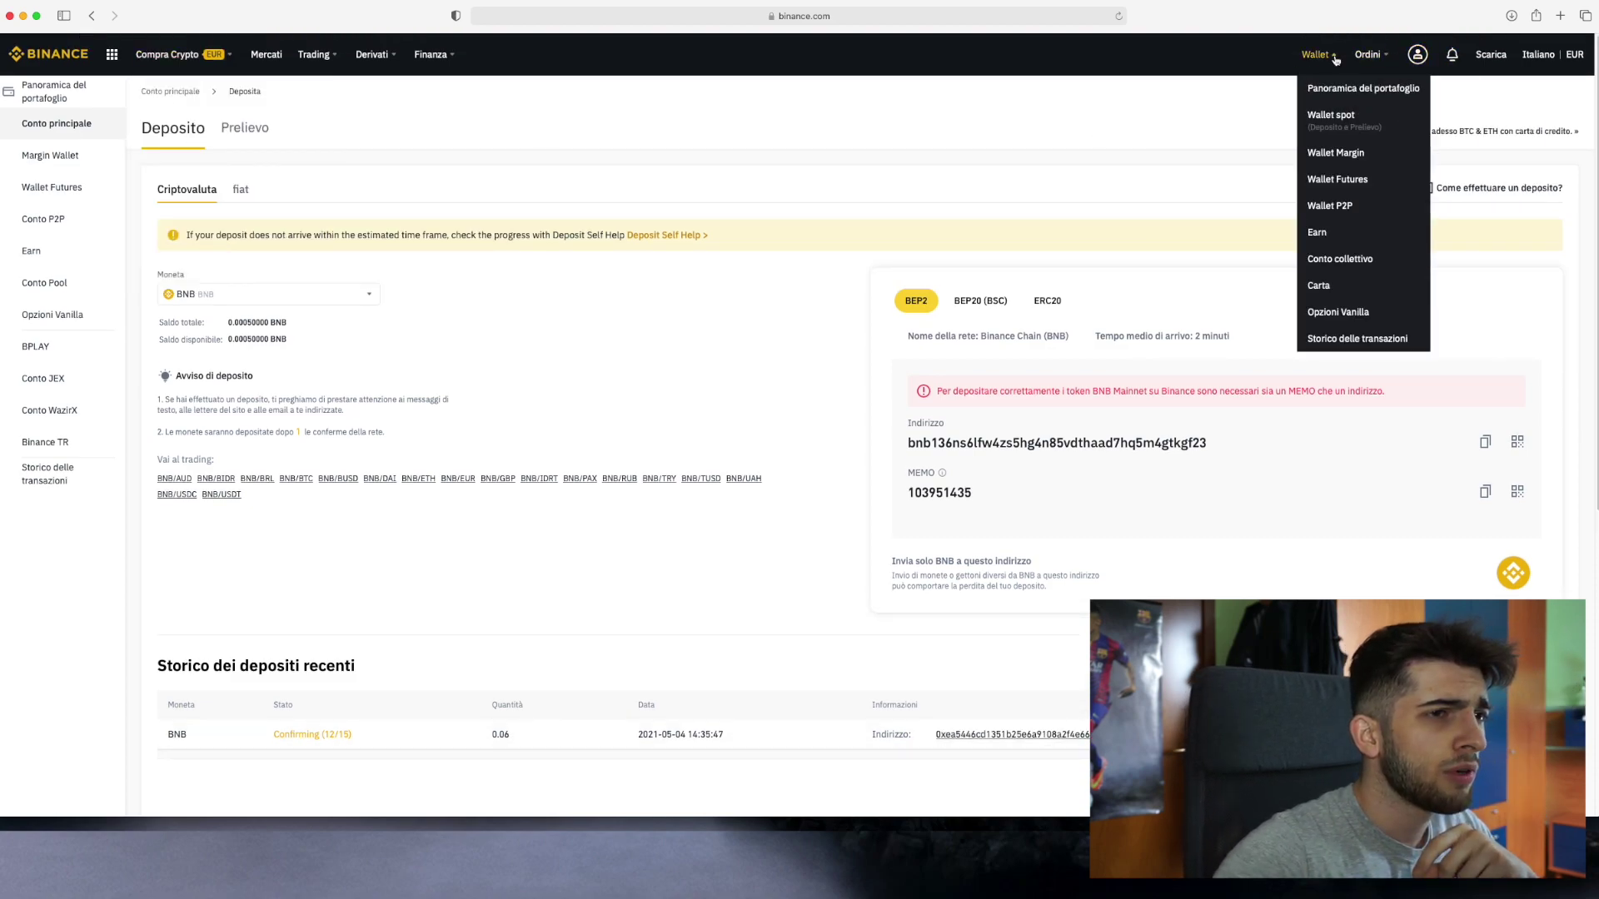
{"action": "left_click", "coordinate": [1336, 127]}
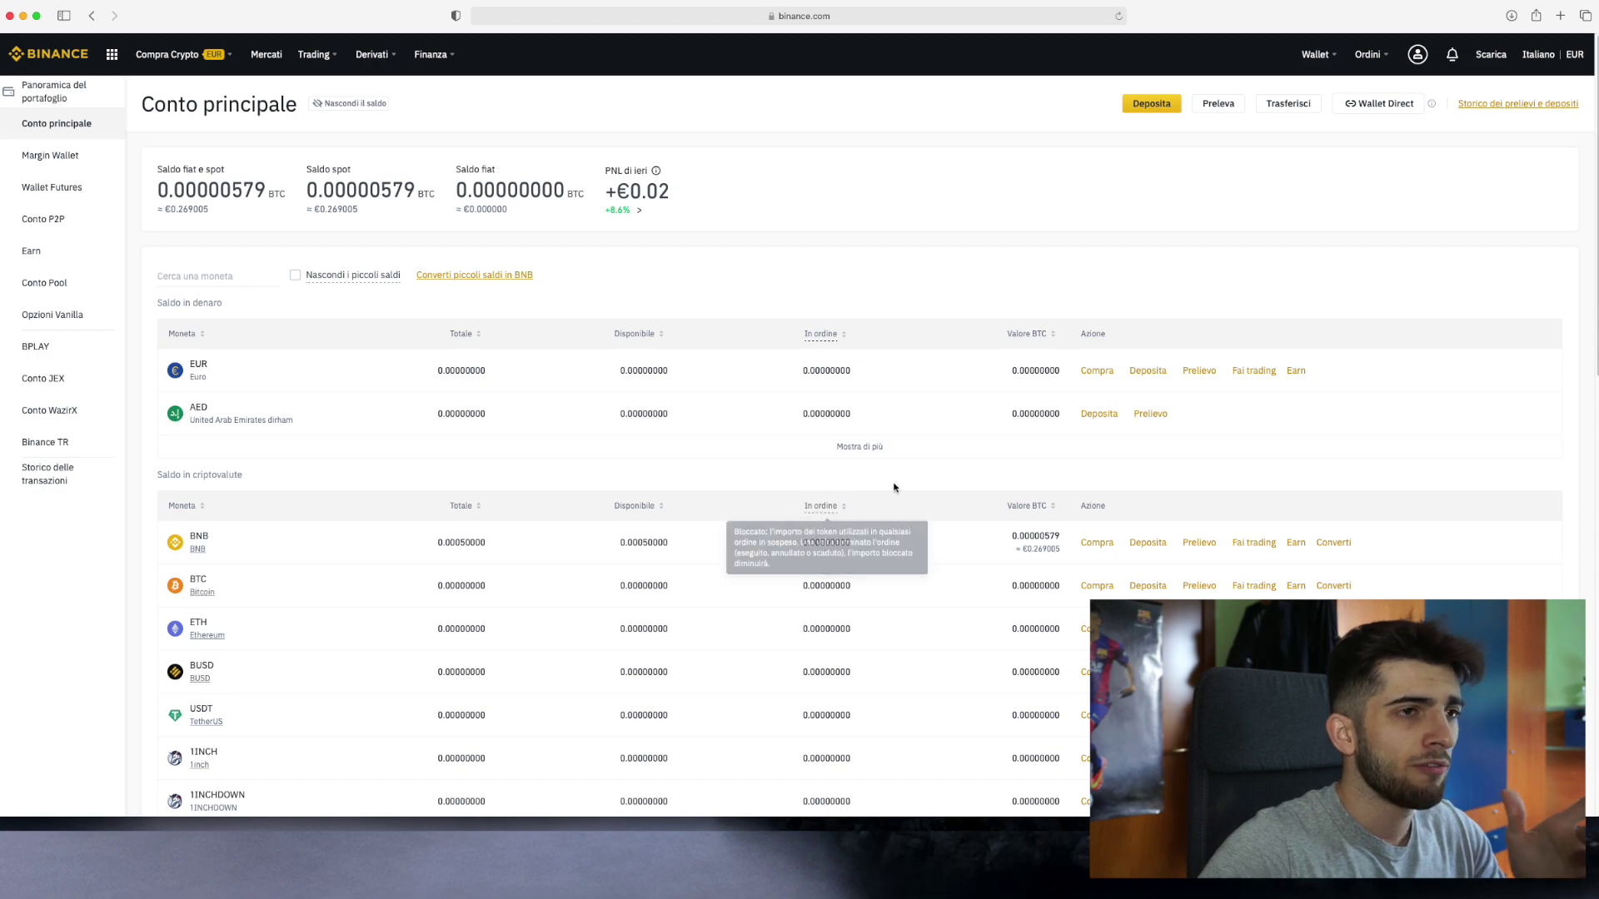
Step: Check the BNB balance and its euro value in the spot wallet
{"action": "left_click", "coordinate": [1147, 543]}
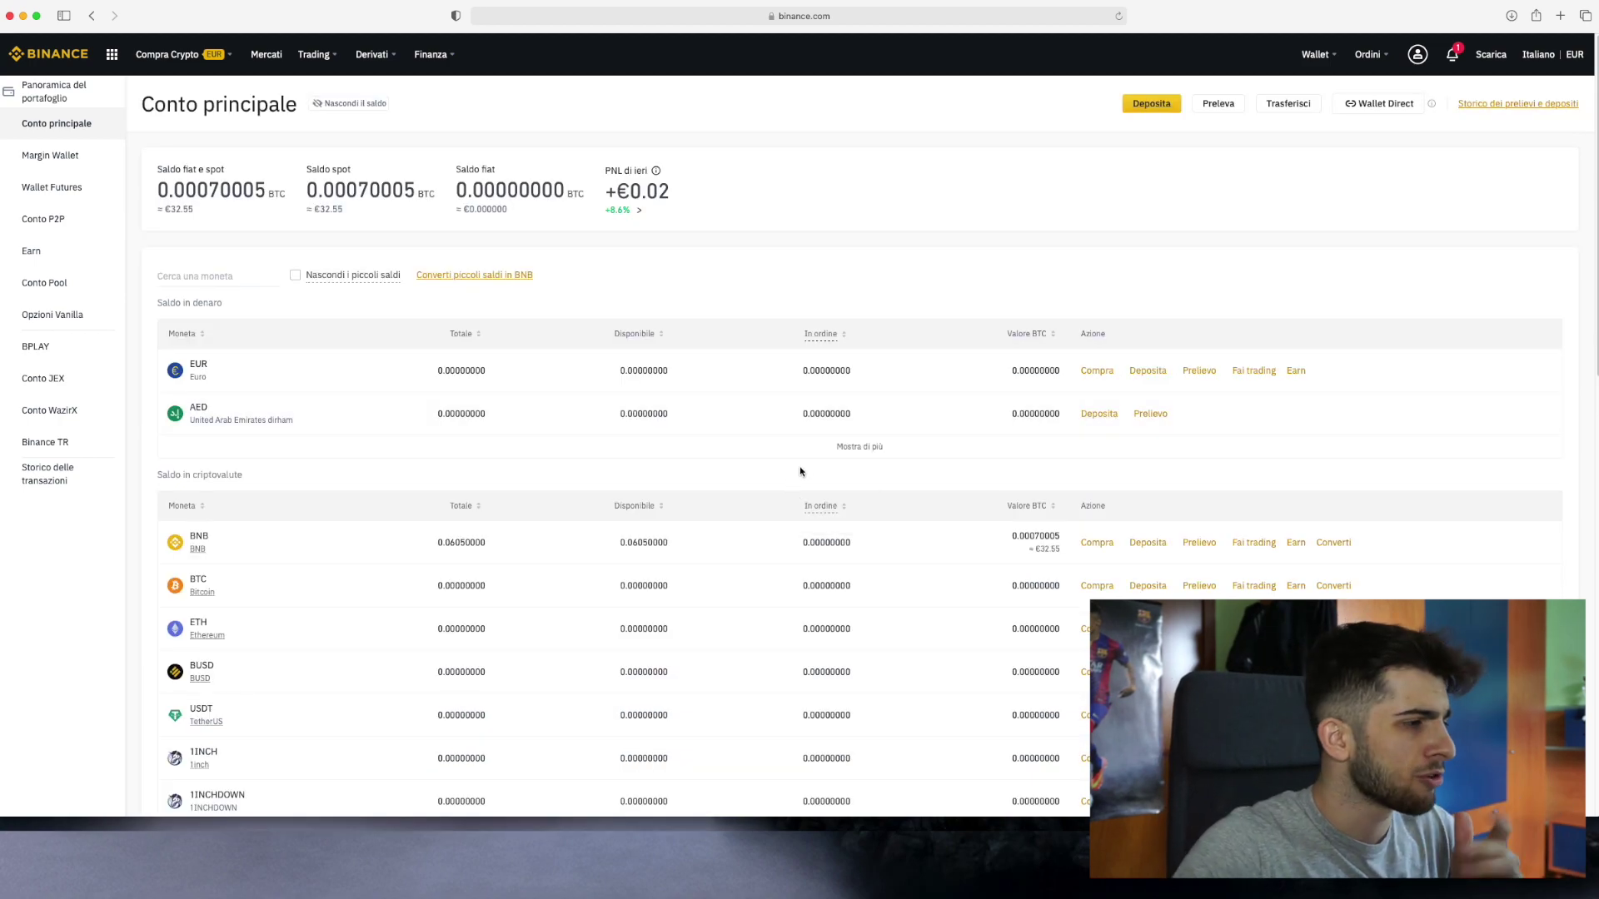
{"action": "scroll", "coordinate": [801, 472], "scroll_direction": "down", "scroll_amount": 1}
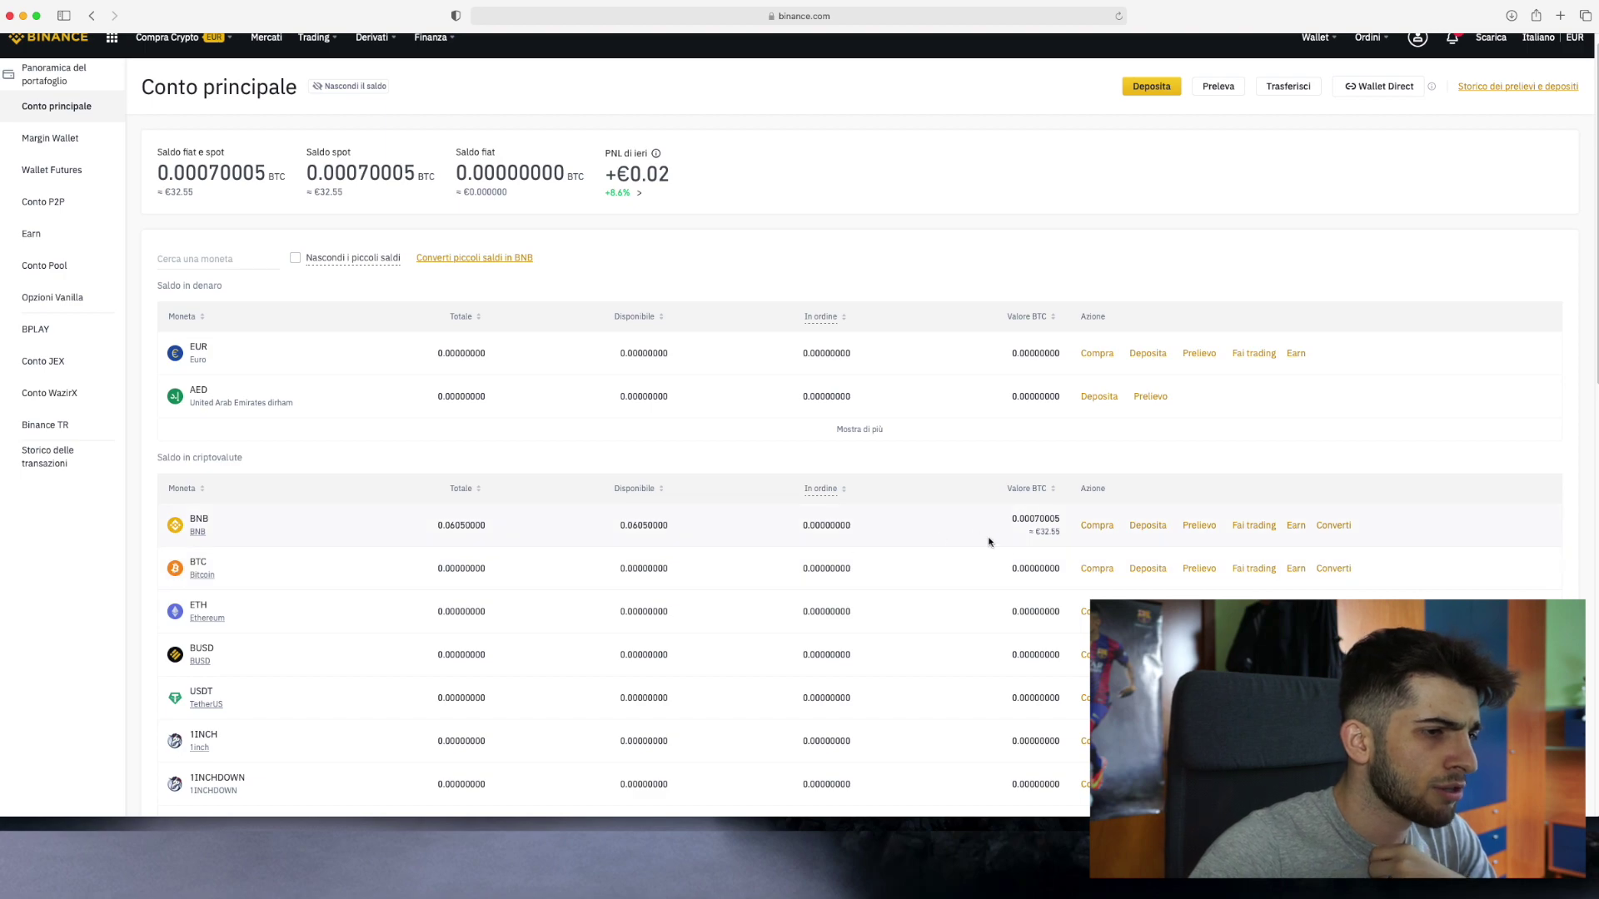
{"action": "left_click_drag", "start_coordinate": [1035, 533], "coordinate": [1059, 535]}
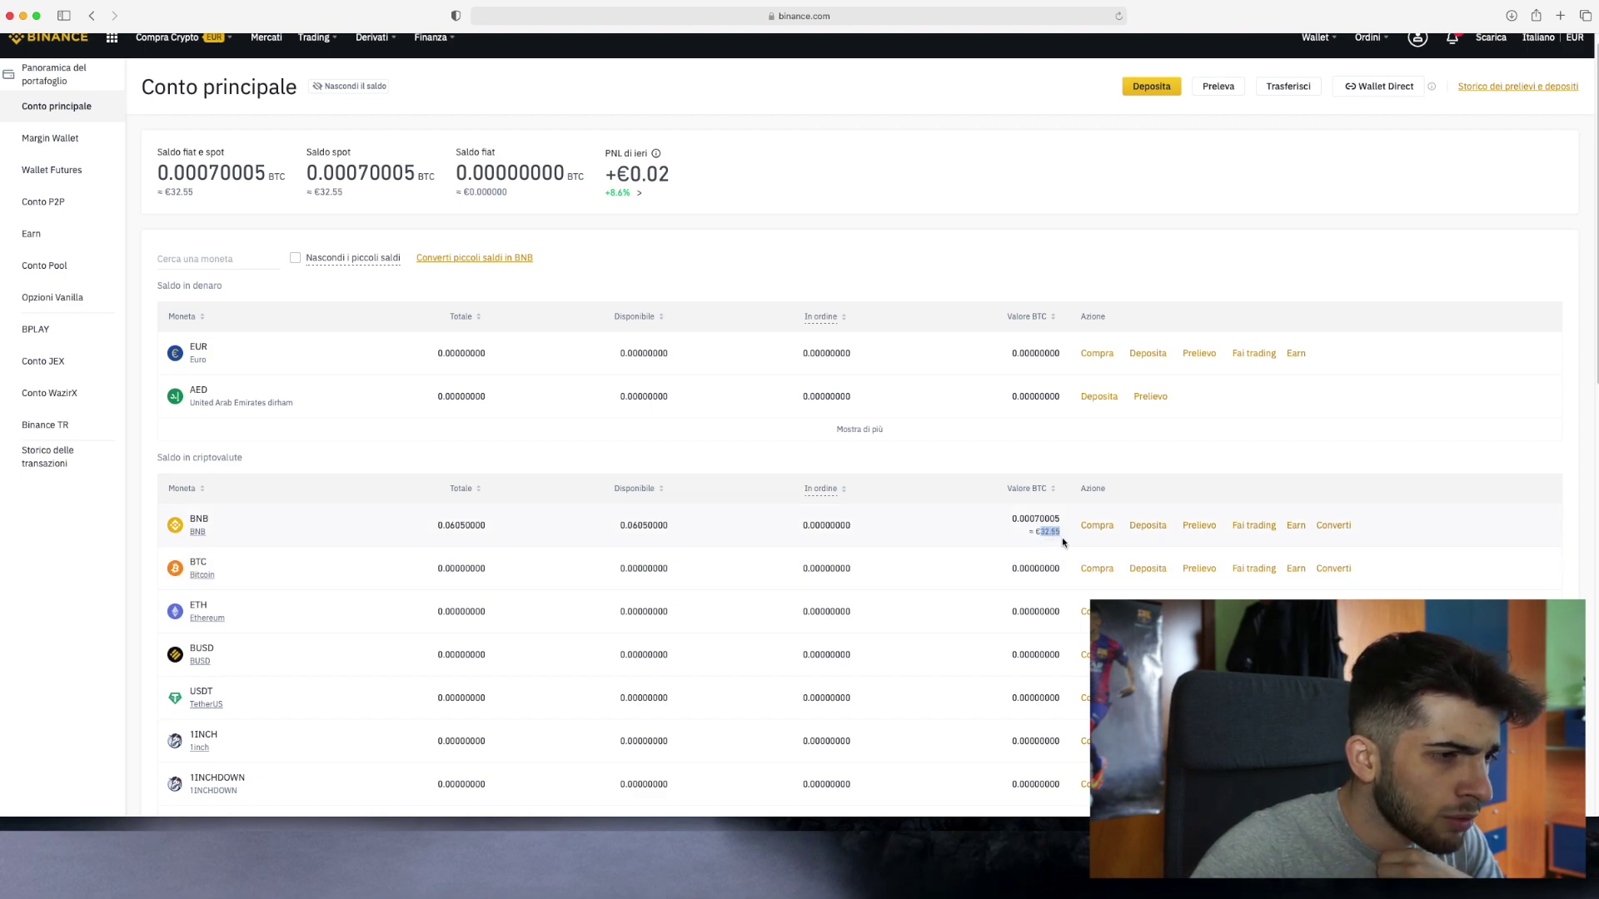
{"action": "left_click", "coordinate": [992, 562]}
{"action": "scroll", "coordinate": [925, 533], "scroll_direction": "up", "scroll_amount": 1}
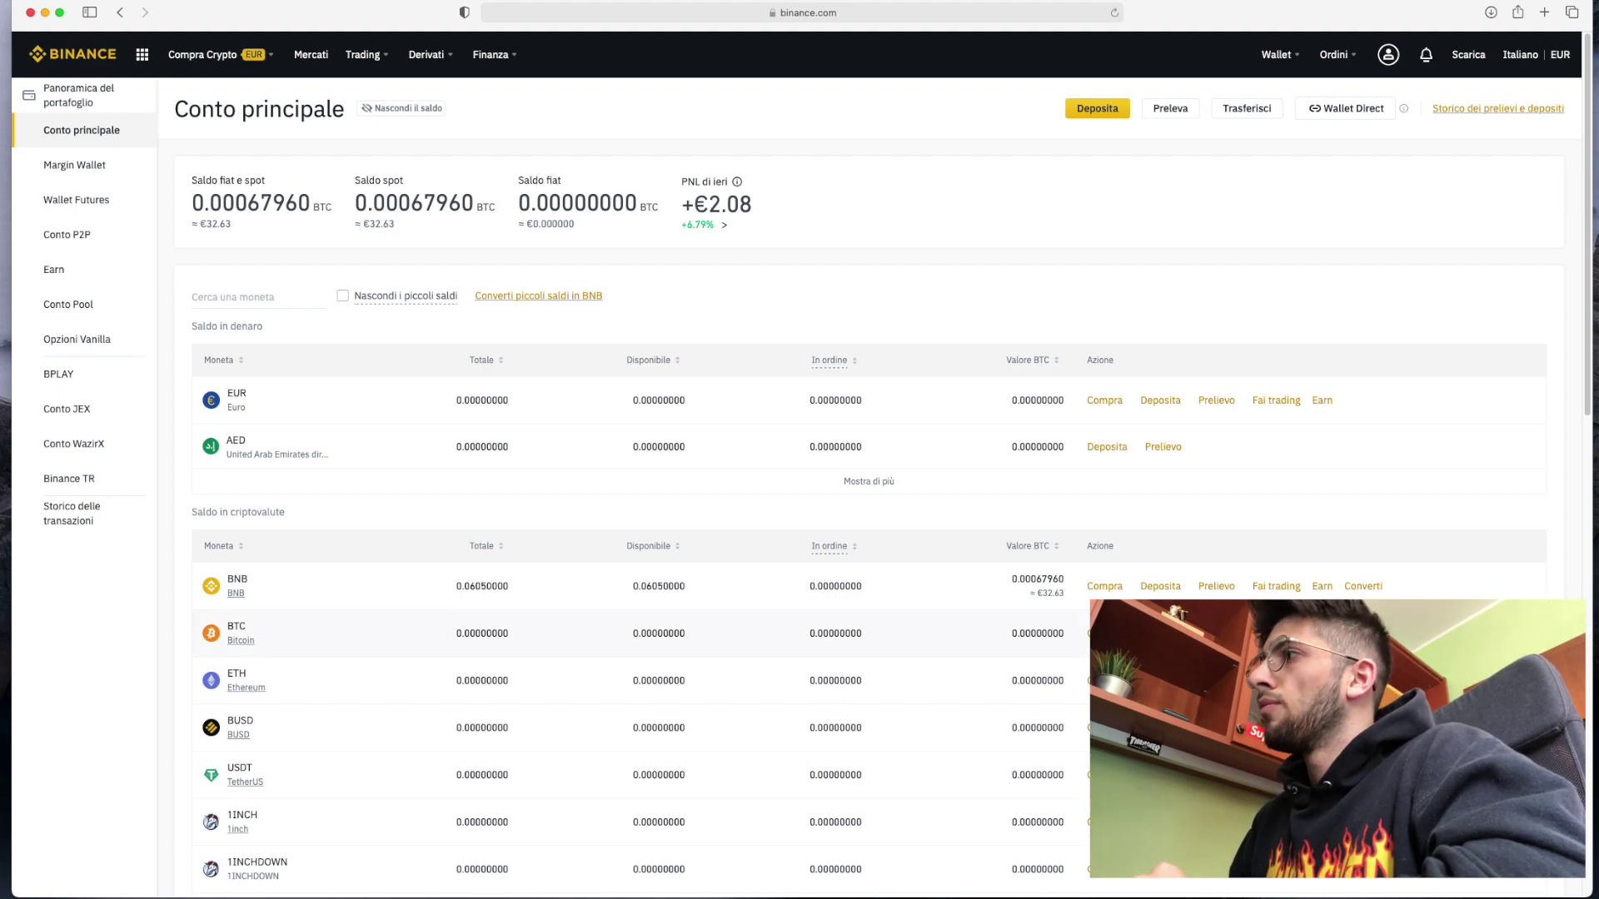
Step: Open Binance's Convert and OTC portal from the spot wallet and set BNB as the coin to convert from
{"action": "mouse_move", "coordinate": [1276, 54]}
{"action": "left_click", "coordinate": [1285, 110]}
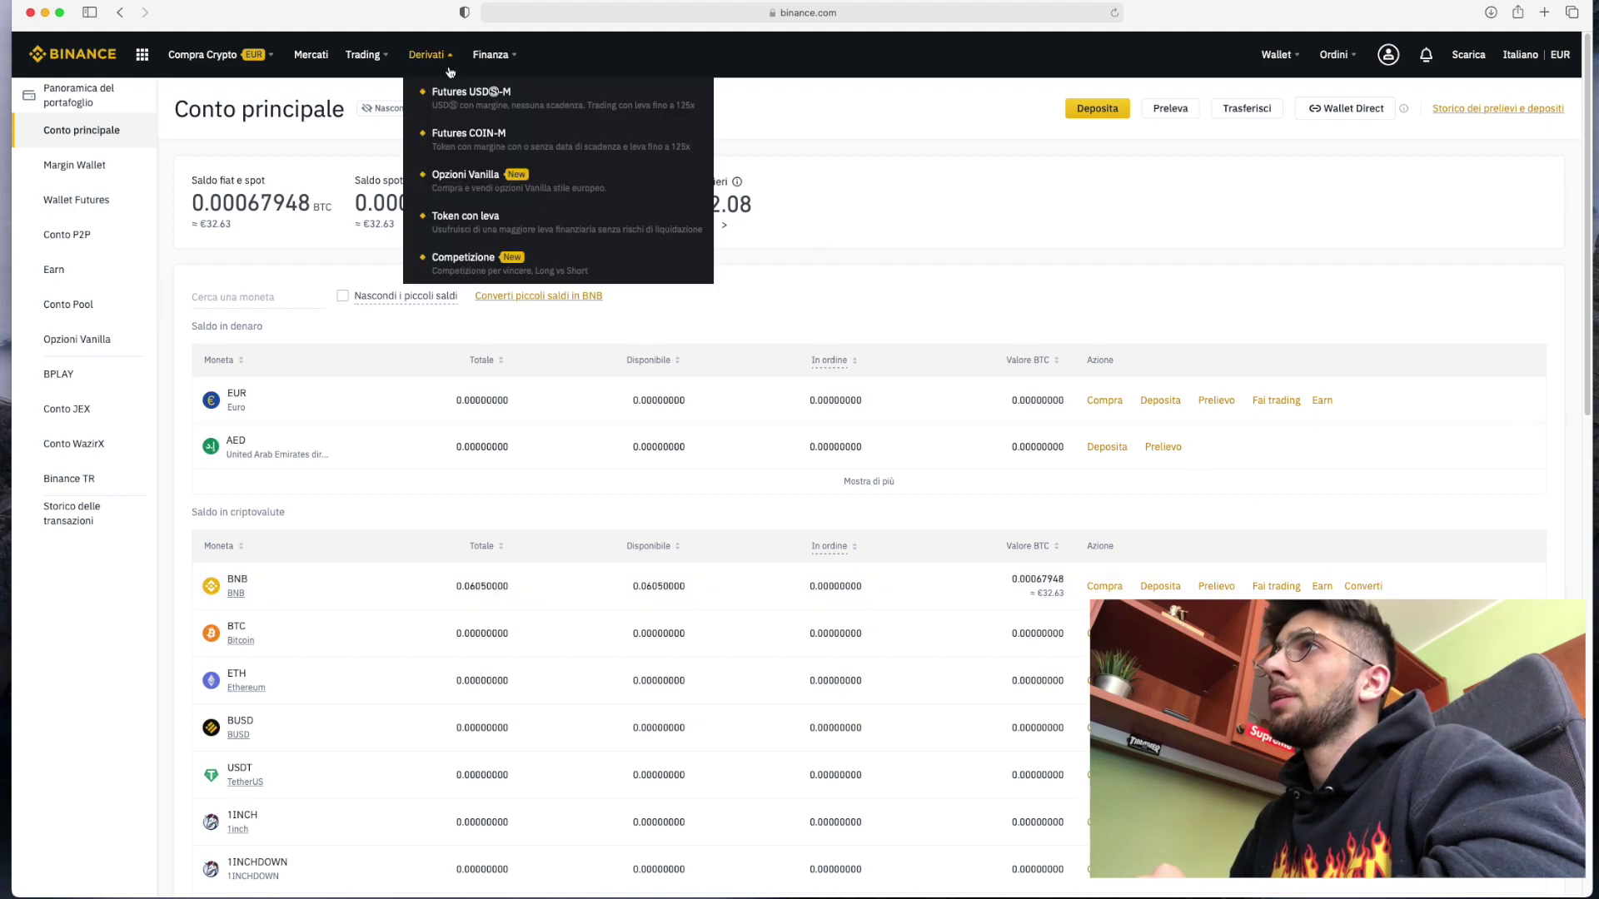
{"action": "mouse_move", "coordinate": [373, 55]}
{"action": "left_click", "coordinate": [384, 90]}
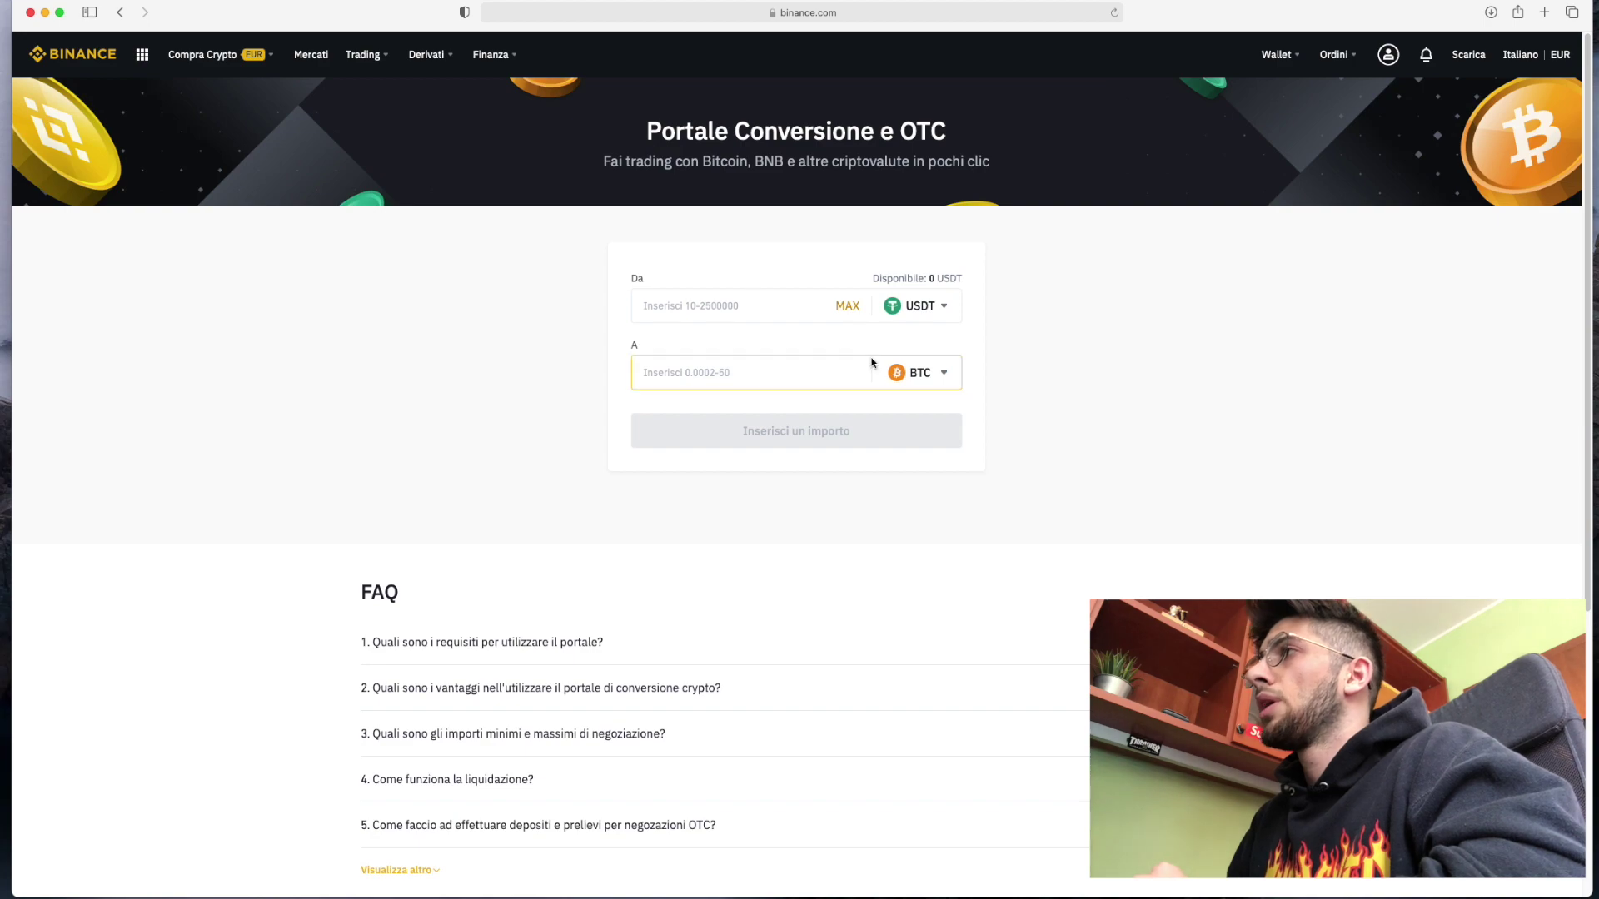
{"action": "left_click", "coordinate": [922, 309]}
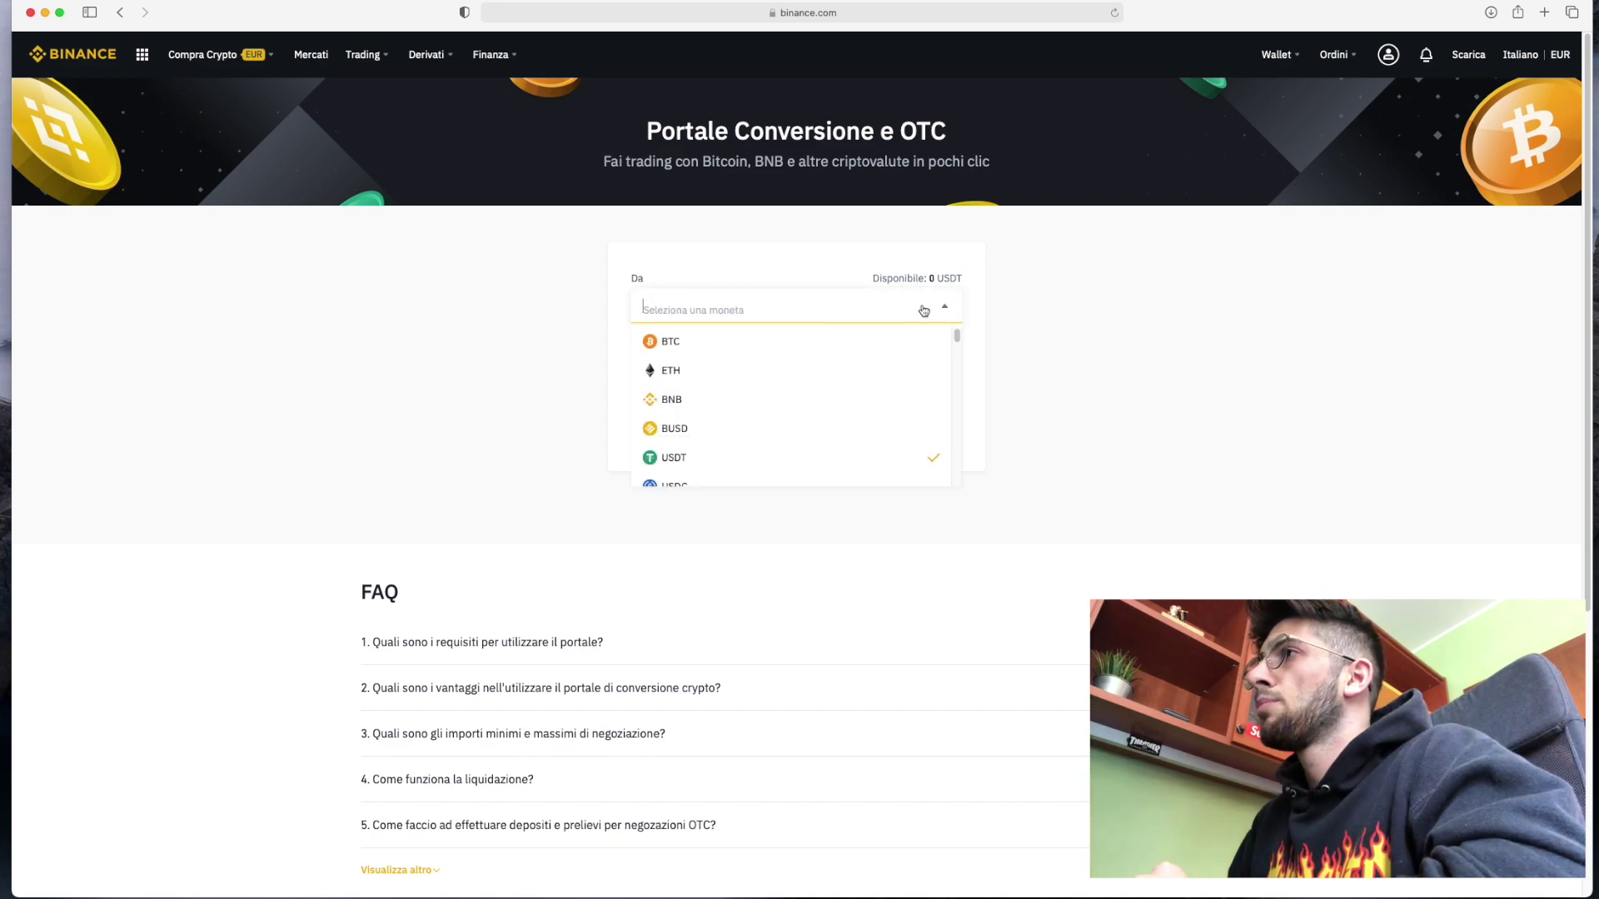
{"action": "left_click", "coordinate": [696, 400]}
Step: Choose XLM as the target coin and try to preview a conversion of 0.06 BNB
{"action": "left_click", "coordinate": [940, 379]}
{"action": "scroll", "coordinate": [788, 450], "scroll_direction": "down", "scroll_amount": 5}
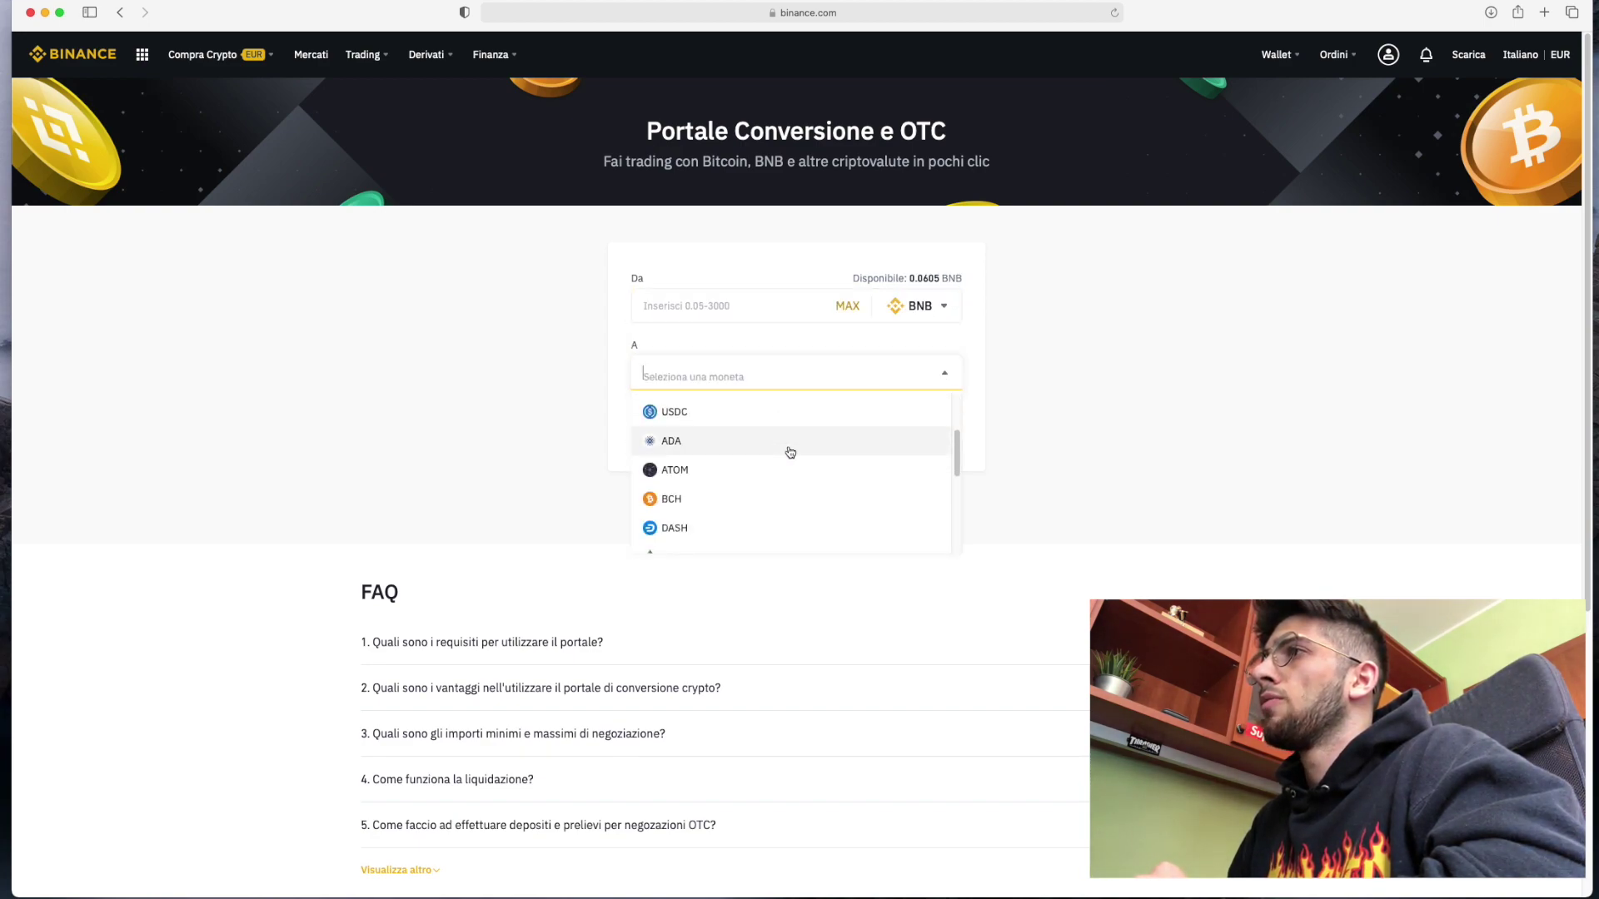
{"action": "scroll", "coordinate": [789, 452], "scroll_direction": "down", "scroll_amount": 3}
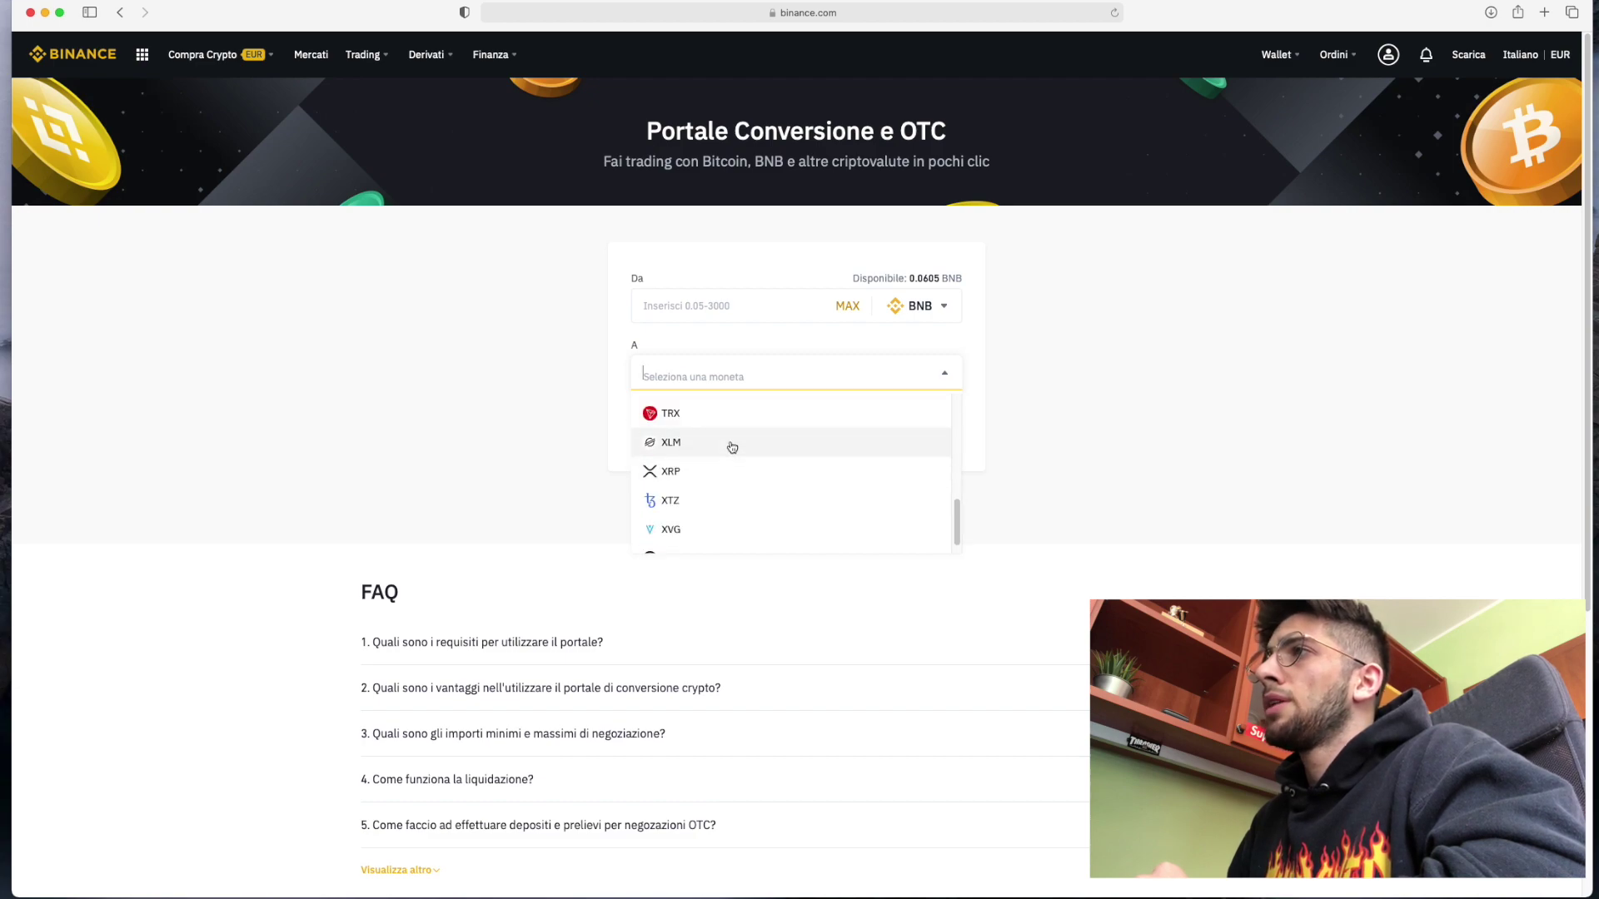
{"action": "left_click", "coordinate": [731, 446]}
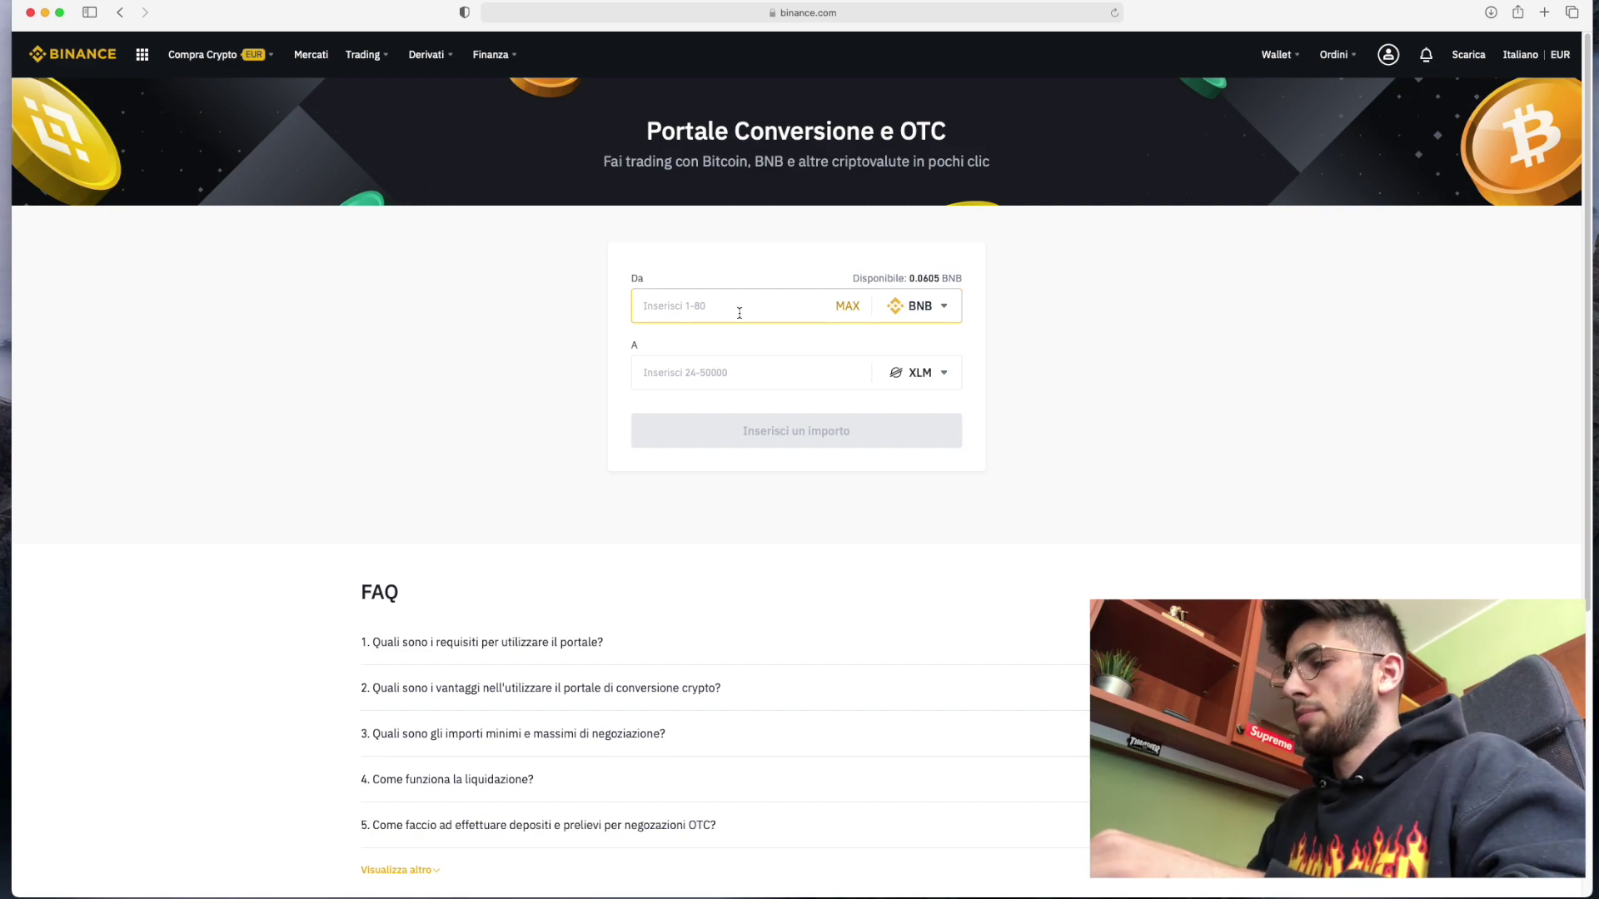
{"action": "type", "text": "0.05"}
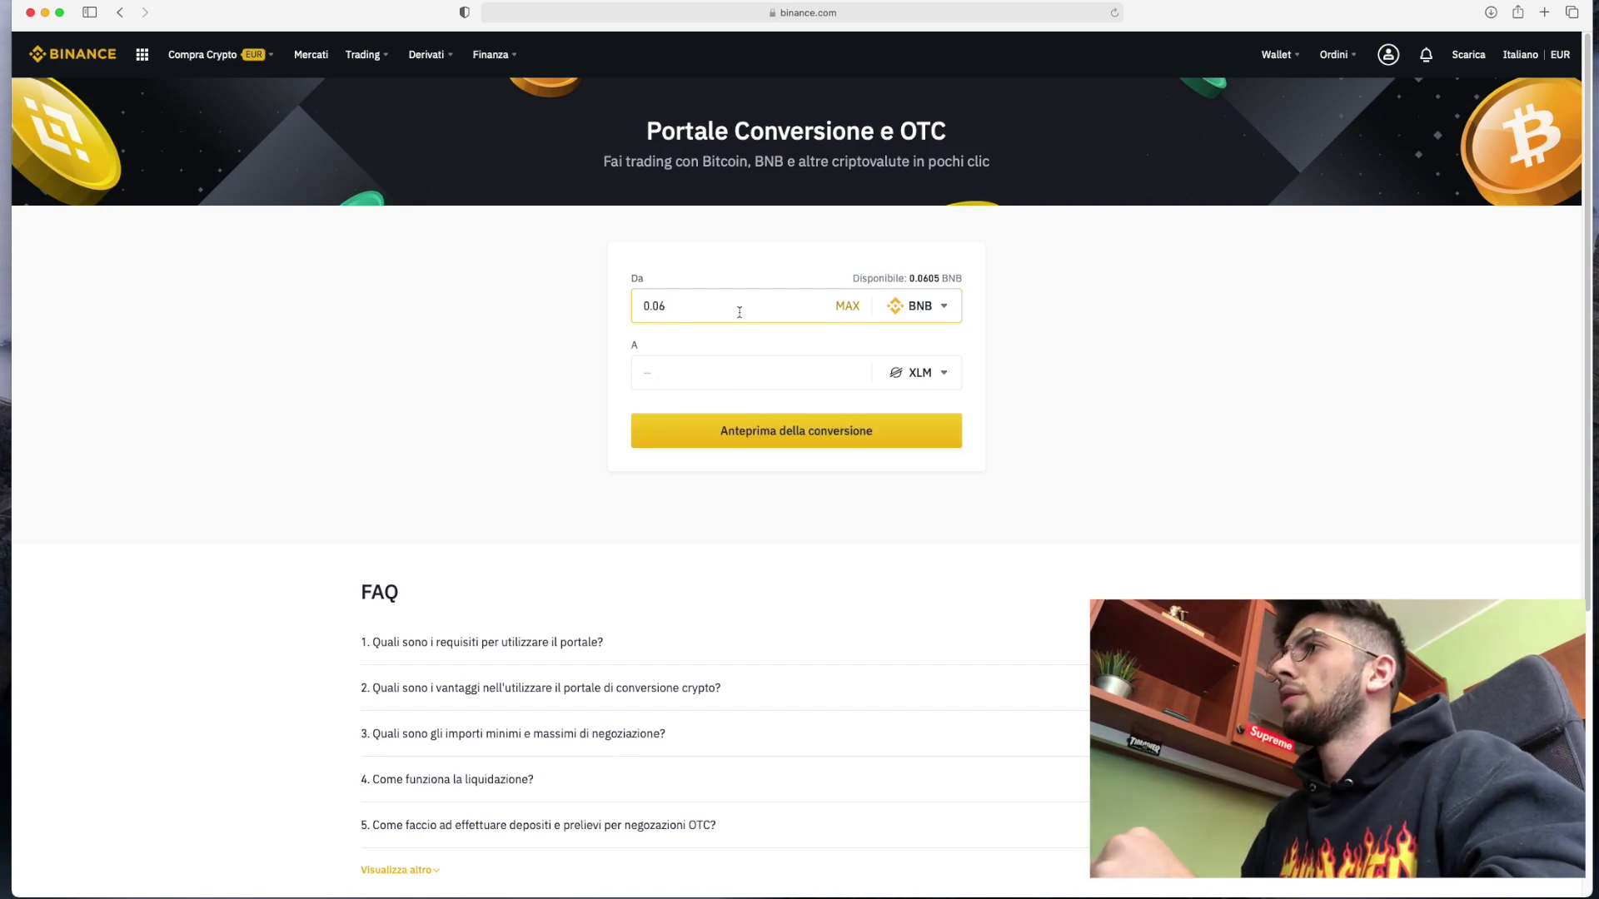
{"action": "left_click", "coordinate": [733, 430]}
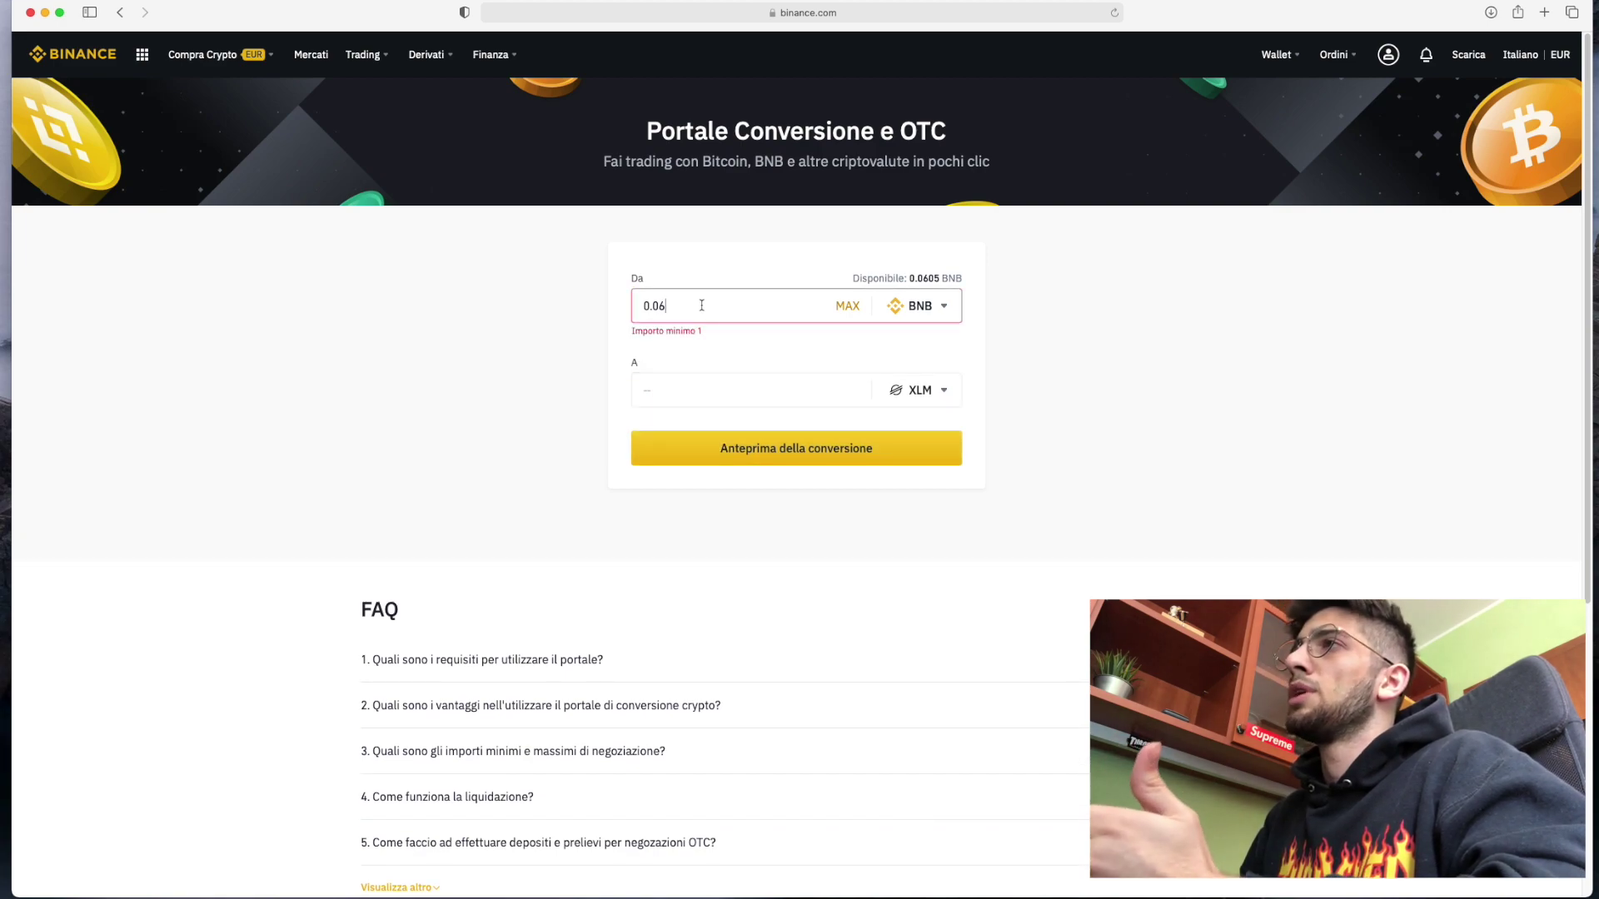
Step: Change the conversion amount to 0.1 BNB, keeping BNB as the source coin
{"action": "left_click_drag", "start_coordinate": [658, 306], "coordinate": [701, 308]}
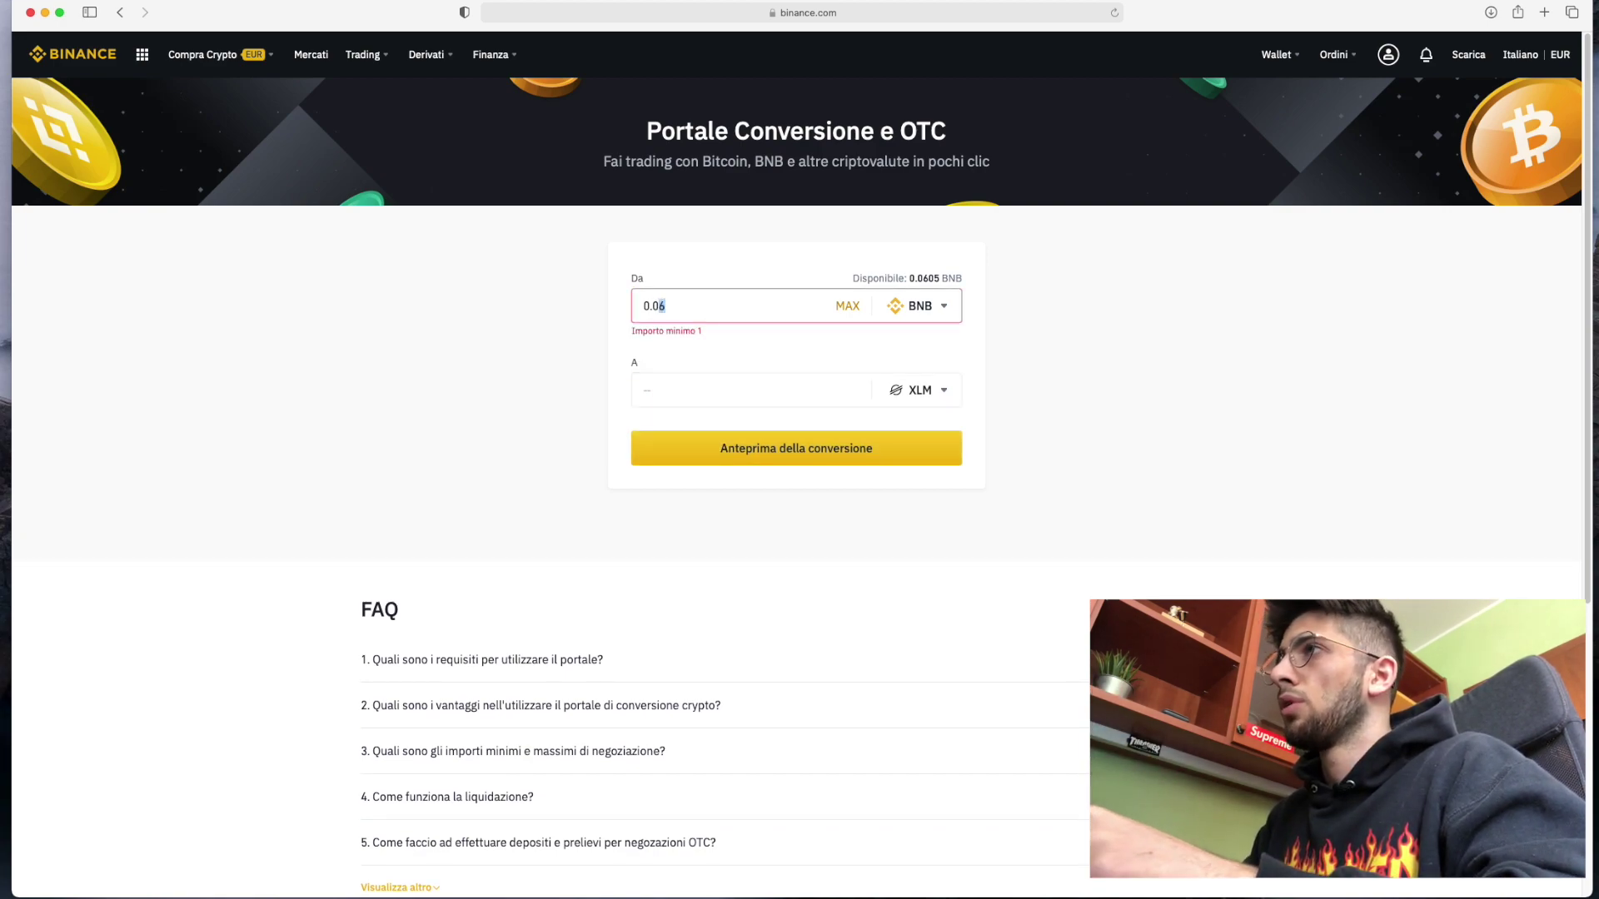
{"action": "key", "text": "BackSpace"}
{"action": "key", "text": "BackSpace"}
{"action": "type", "text": "1"}
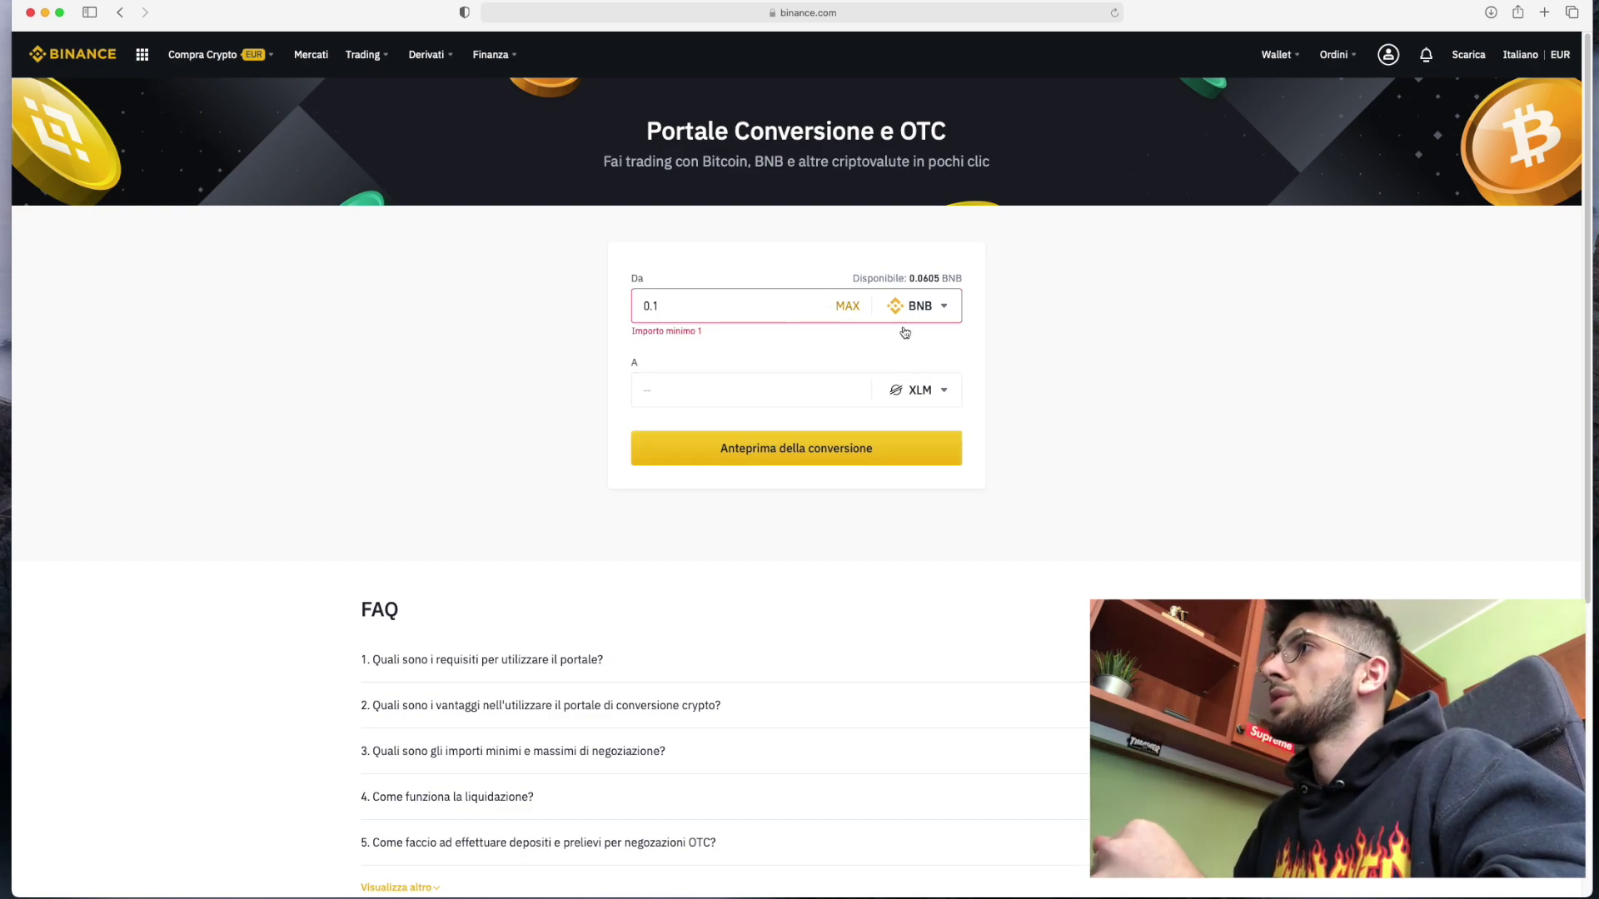
{"action": "left_click", "coordinate": [927, 308]}
{"action": "left_click", "coordinate": [992, 375]}
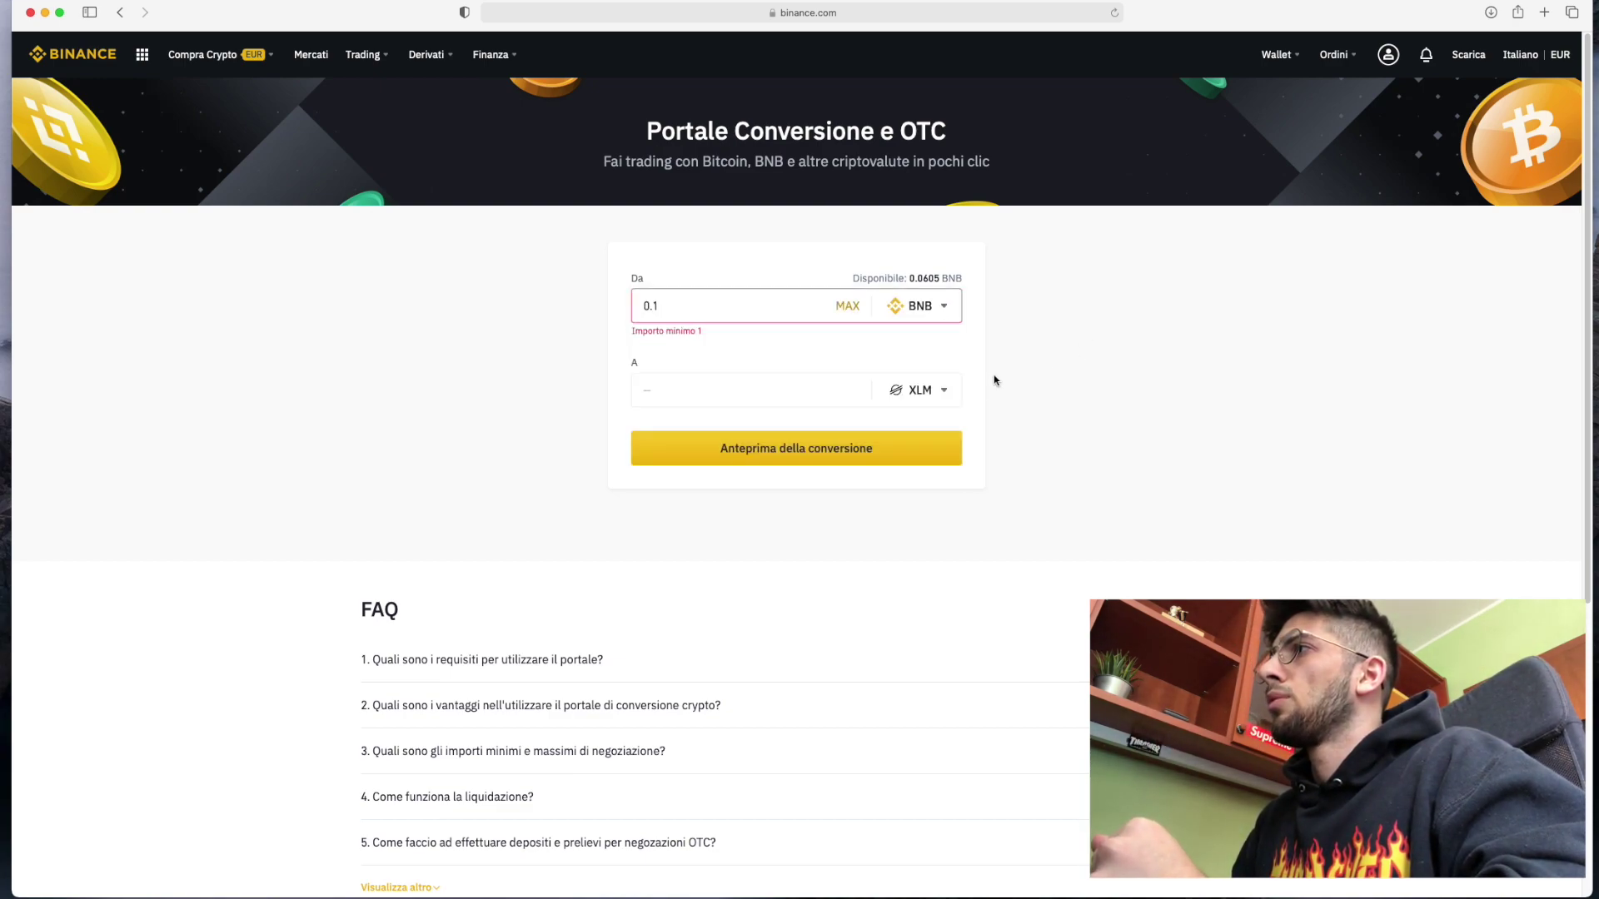
Step: Set BTC as the target coin and preview the conversion of 0.06 BNB
{"action": "left_click", "coordinate": [924, 391]}
{"action": "scroll", "coordinate": [695, 487], "scroll_direction": "up", "scroll_amount": 10}
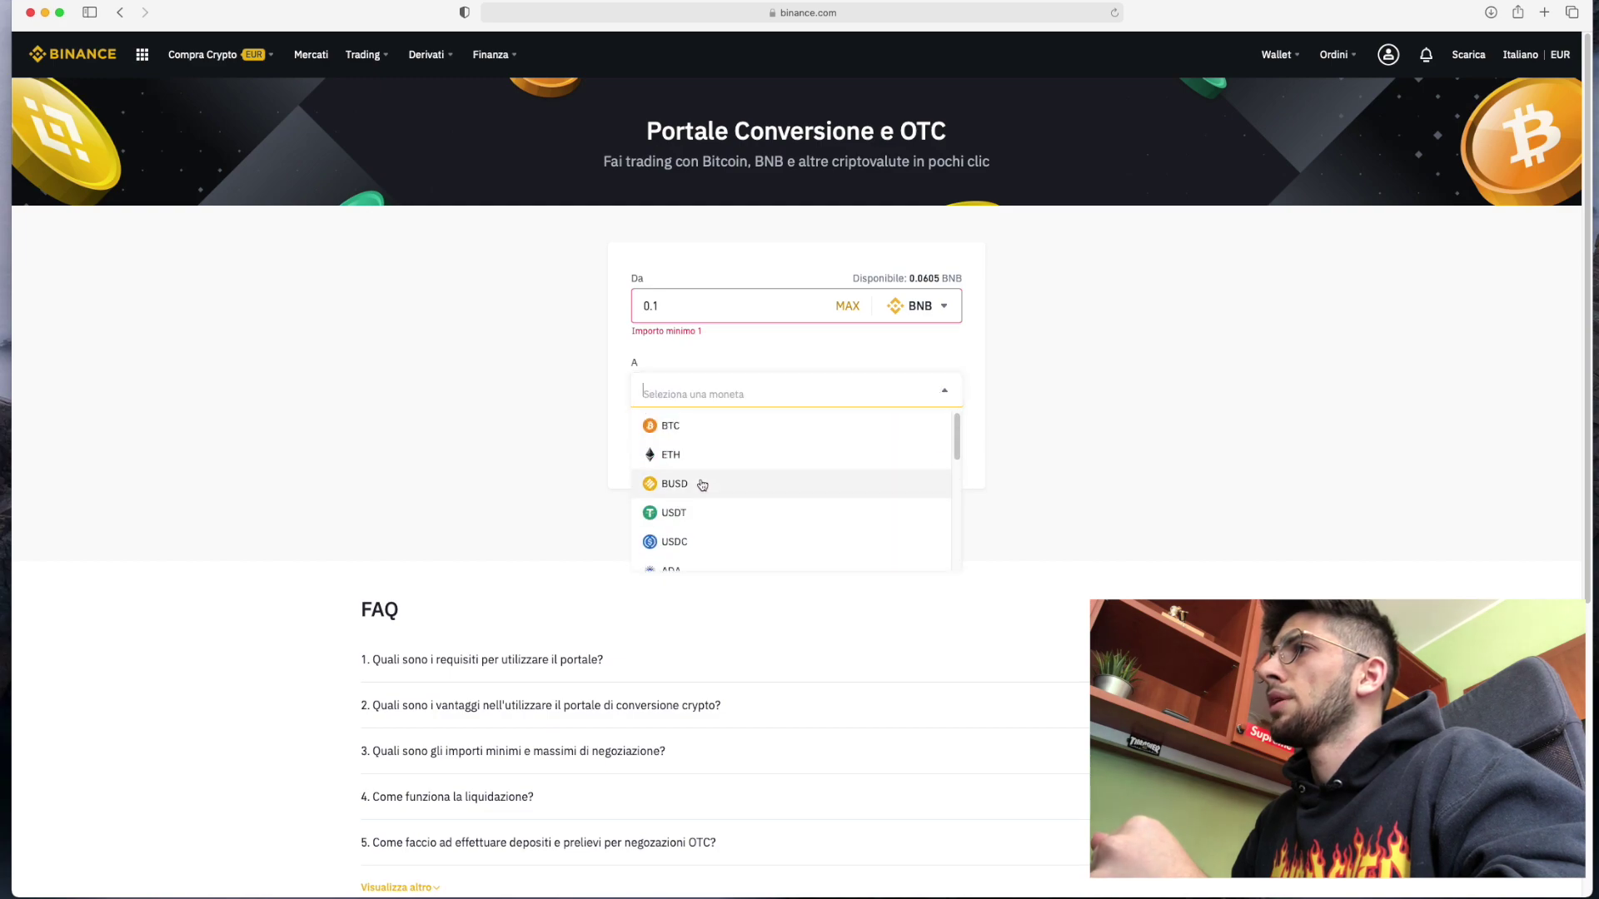
{"action": "left_click", "coordinate": [703, 433]}
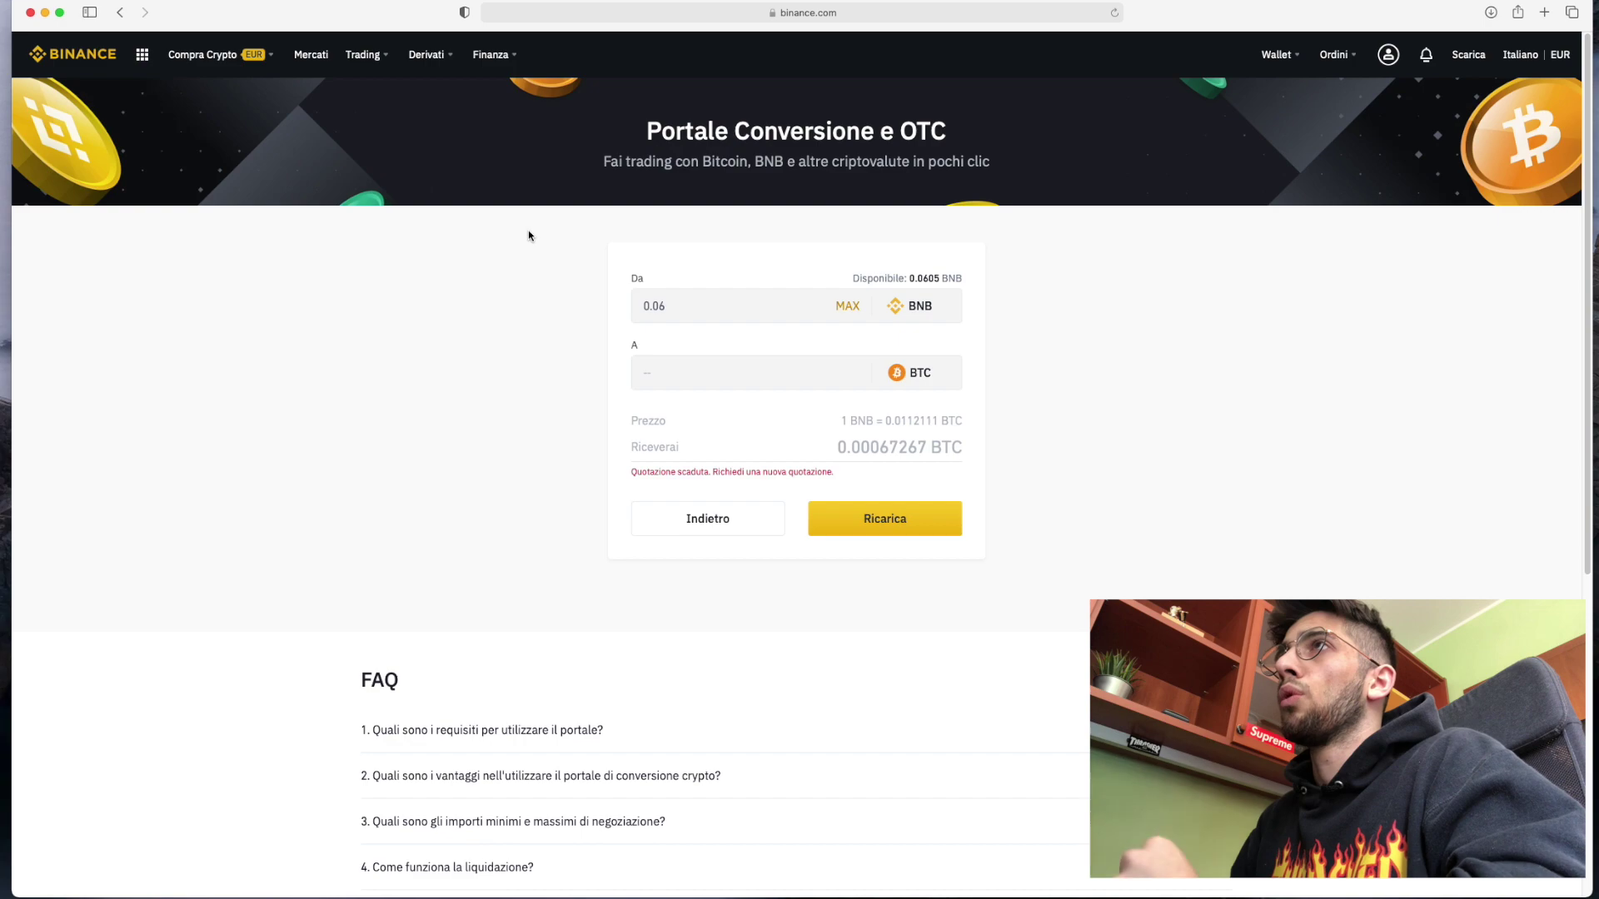
Step: Show the list of wallet pages available in the Binance account
{"action": "mouse_move", "coordinate": [1276, 54]}
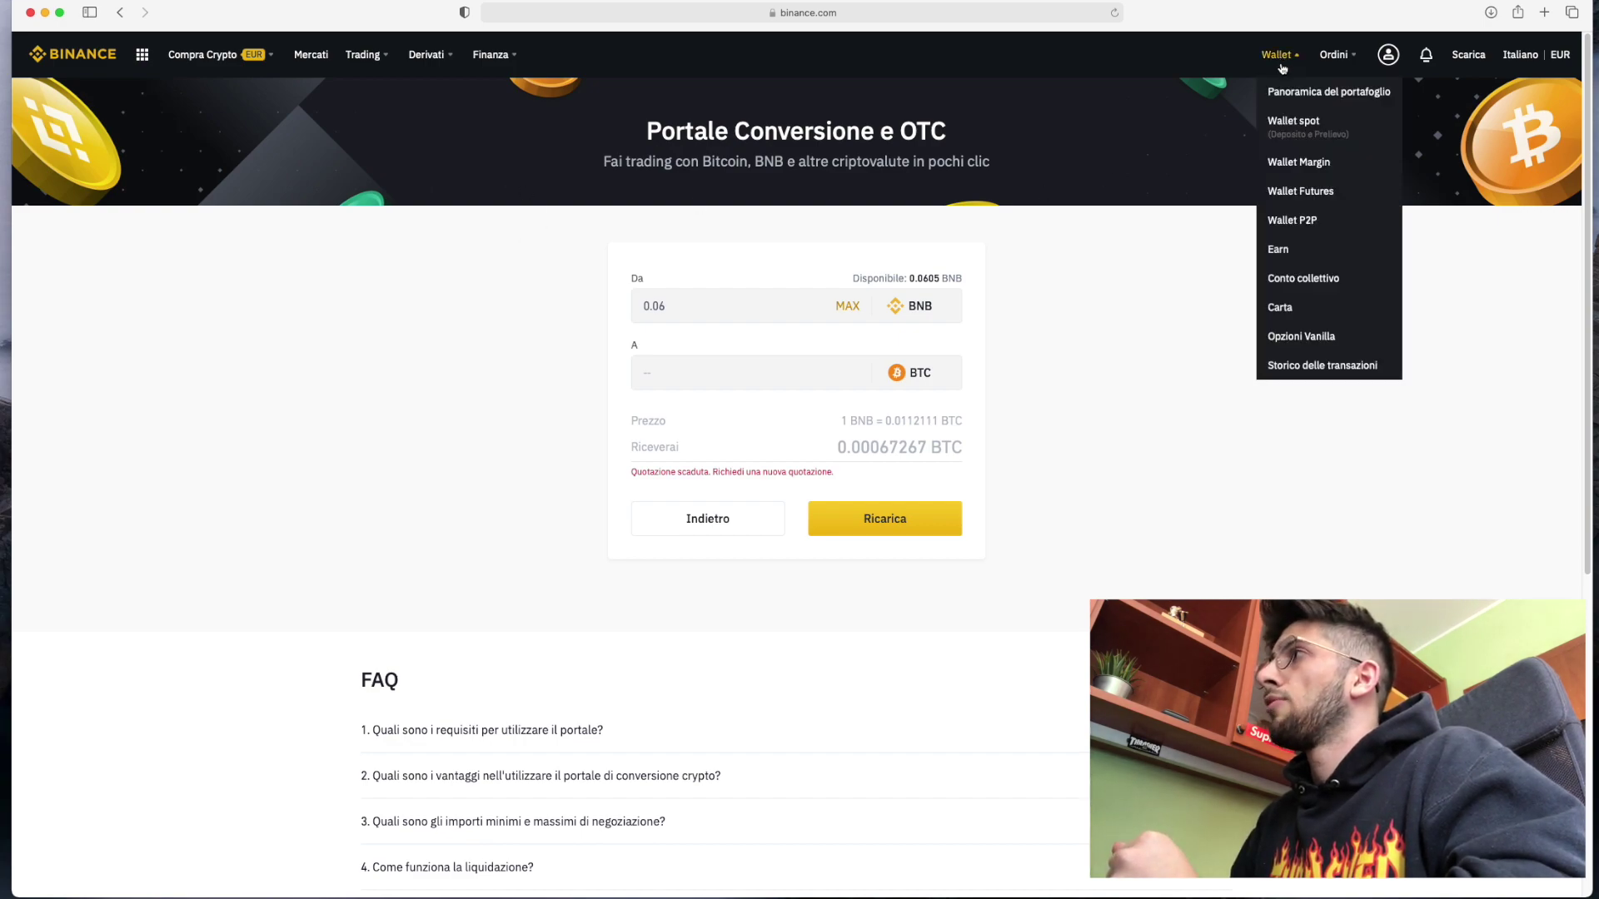